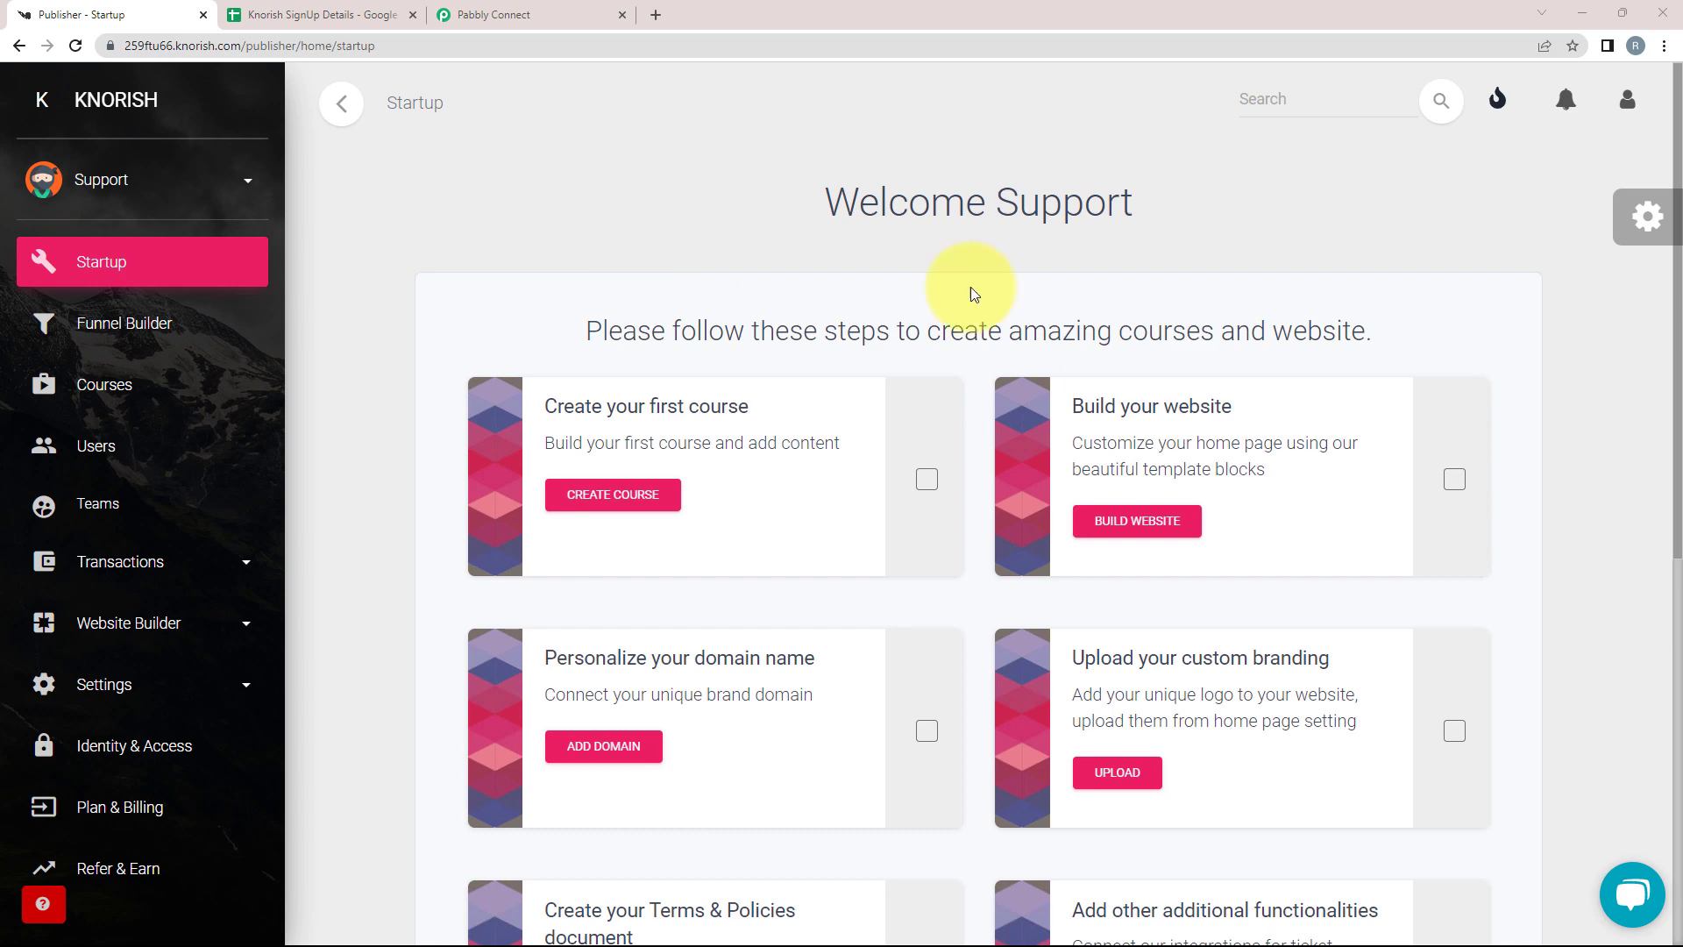
pyautogui.click(355, 9)
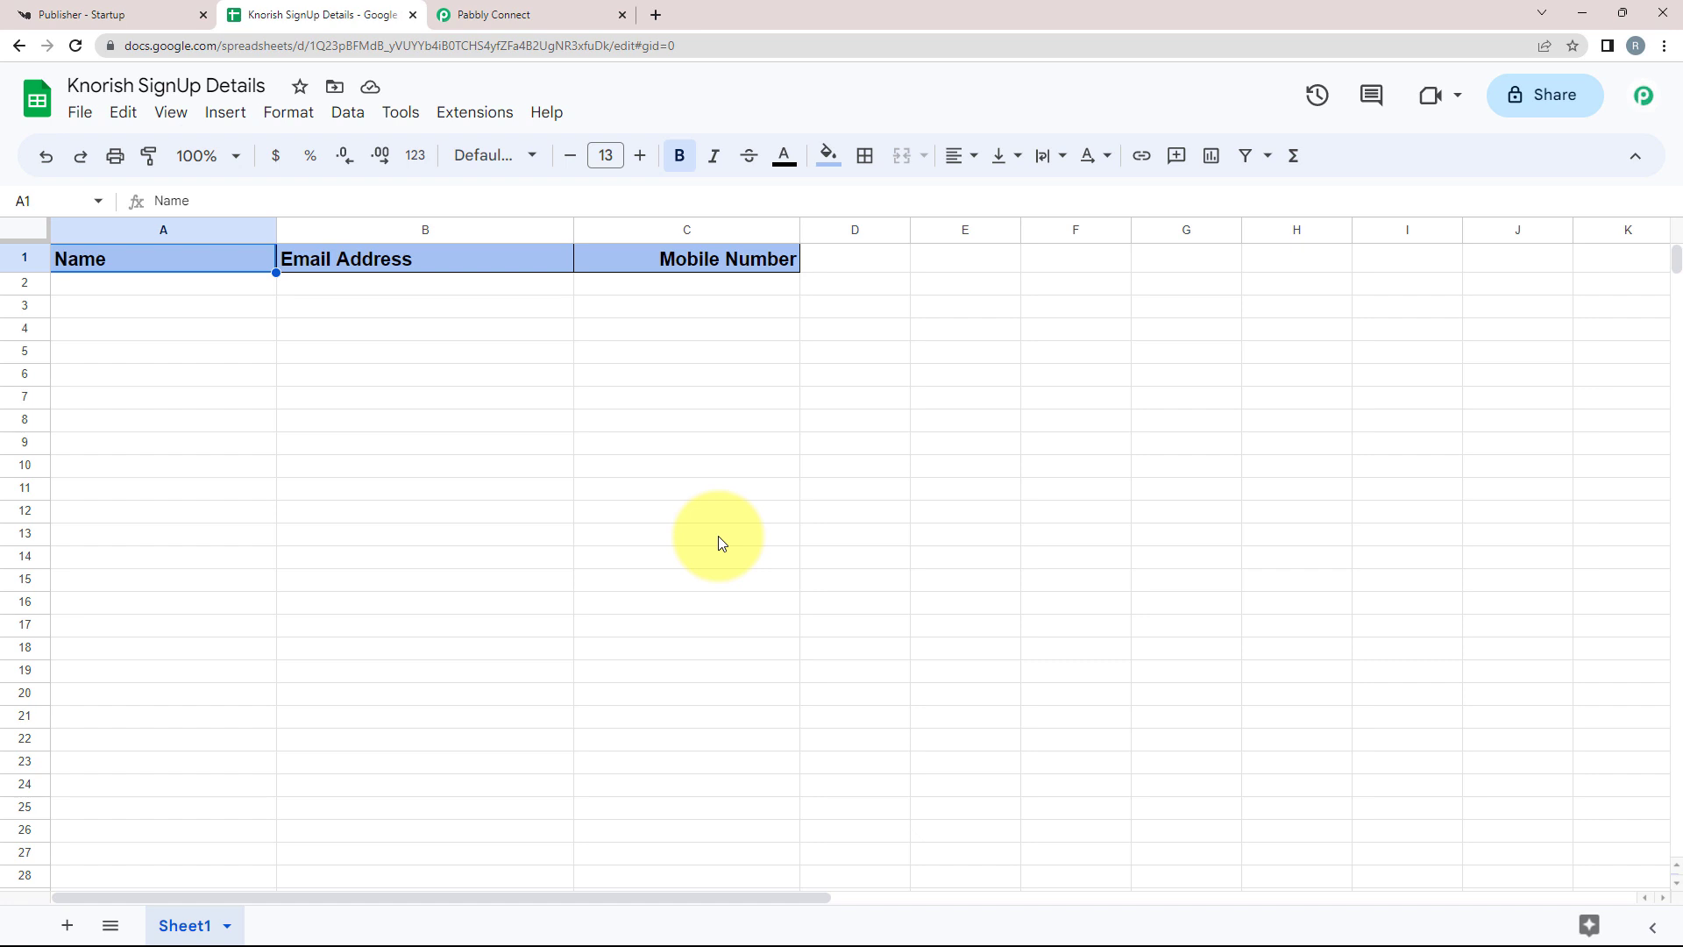
pyautogui.click(153, 10)
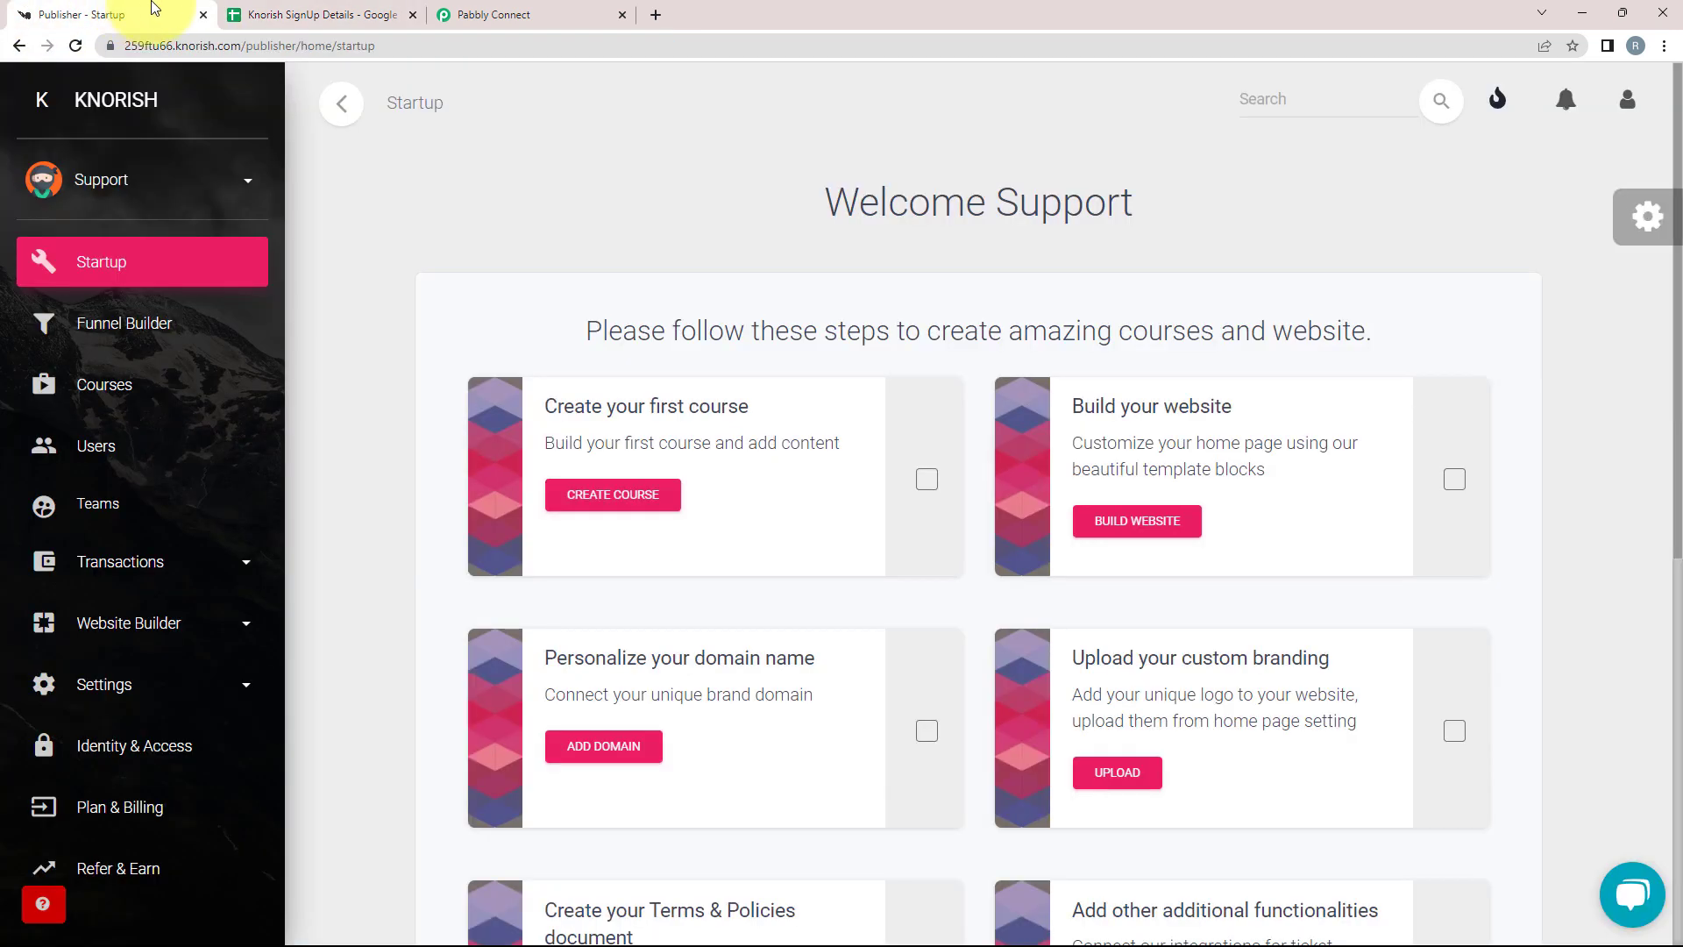
pyautogui.click(314, 13)
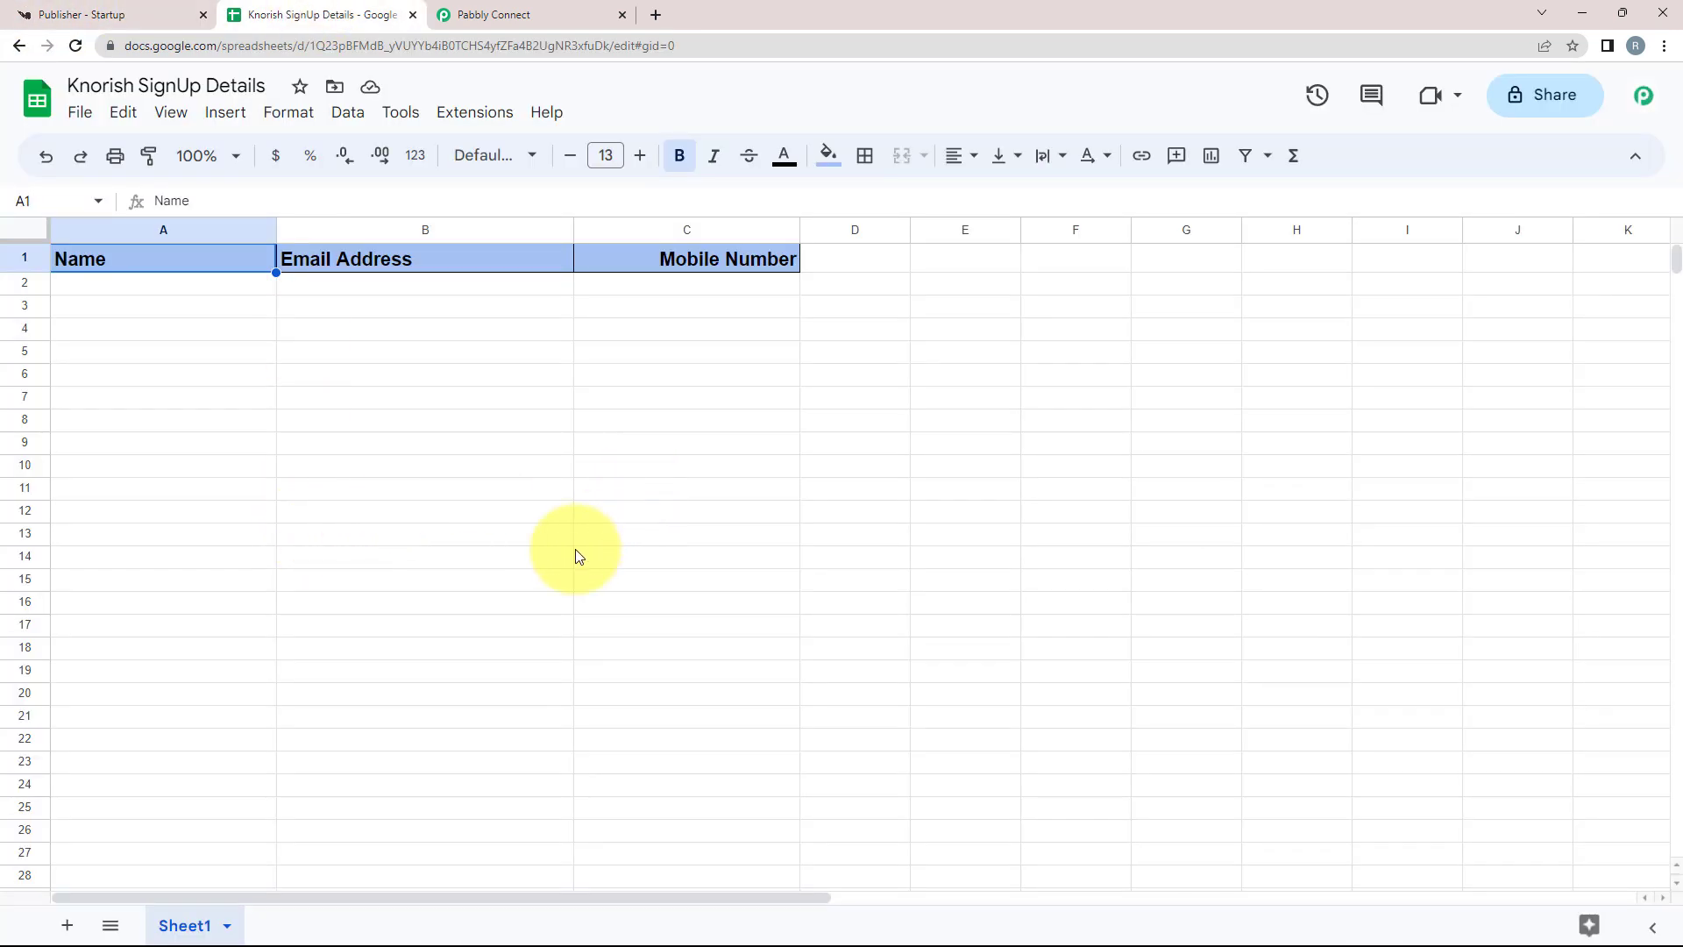
# Step: Switch to Pabbly Connect and create a workflow named "Save Knorish Sign Up Details in Google Sheets Automatically"
pyautogui.click(488, 12)
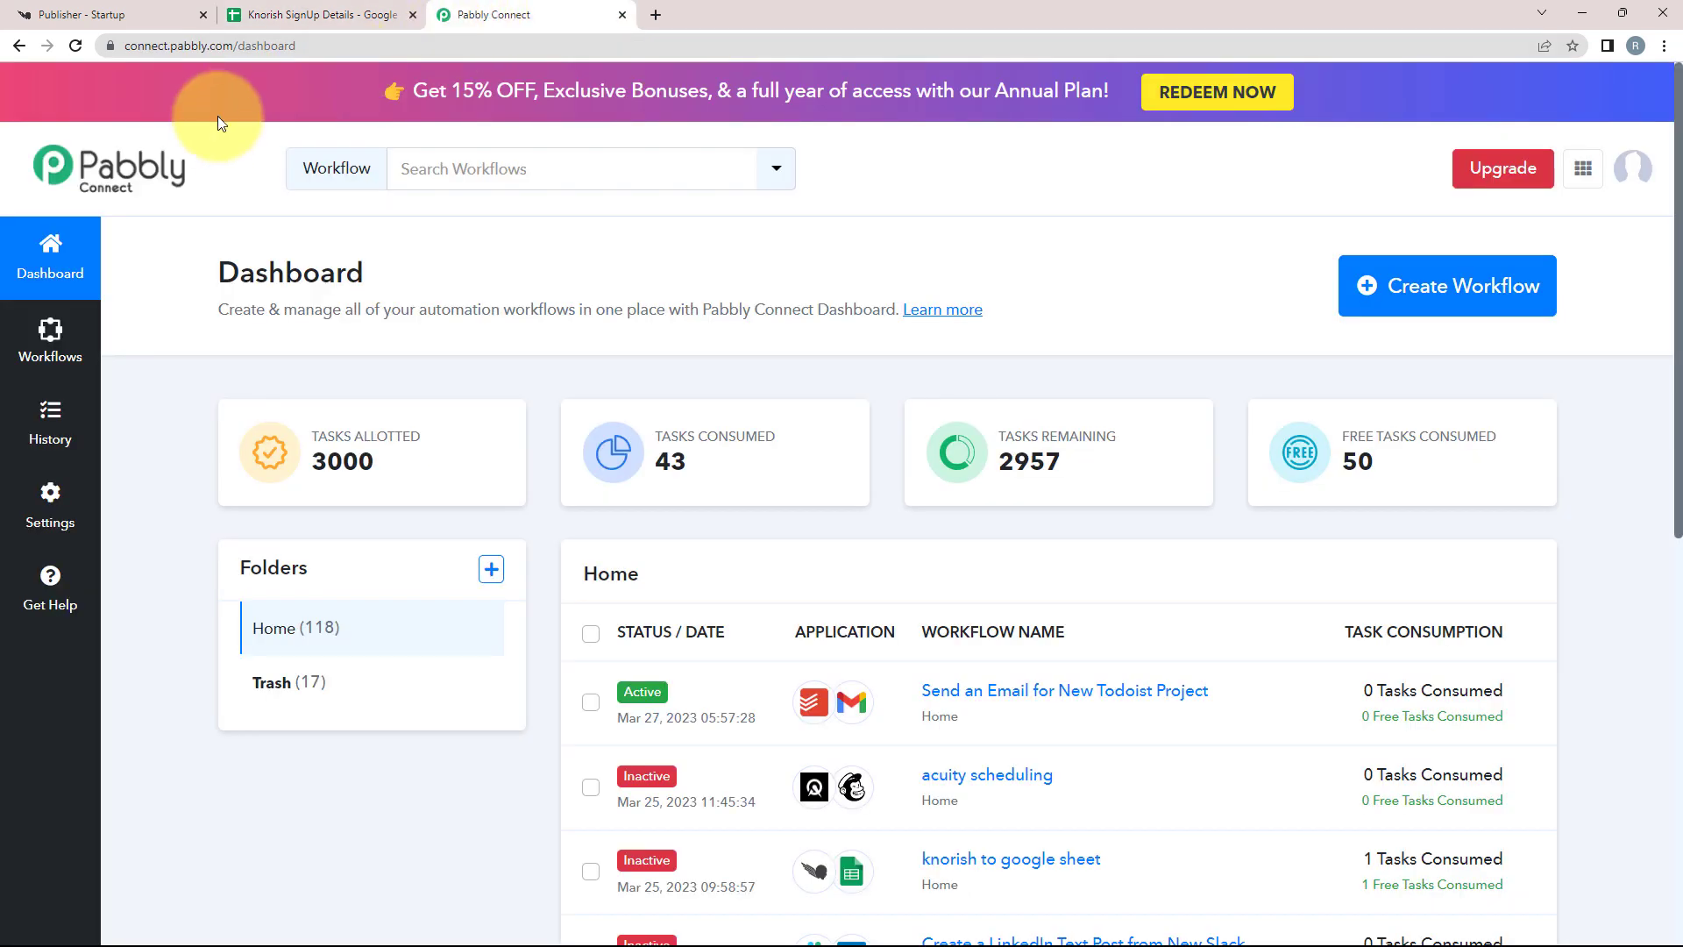
pyautogui.moveTo(219, 273); pyautogui.dragTo(510, 275)
pyautogui.click(510, 275)
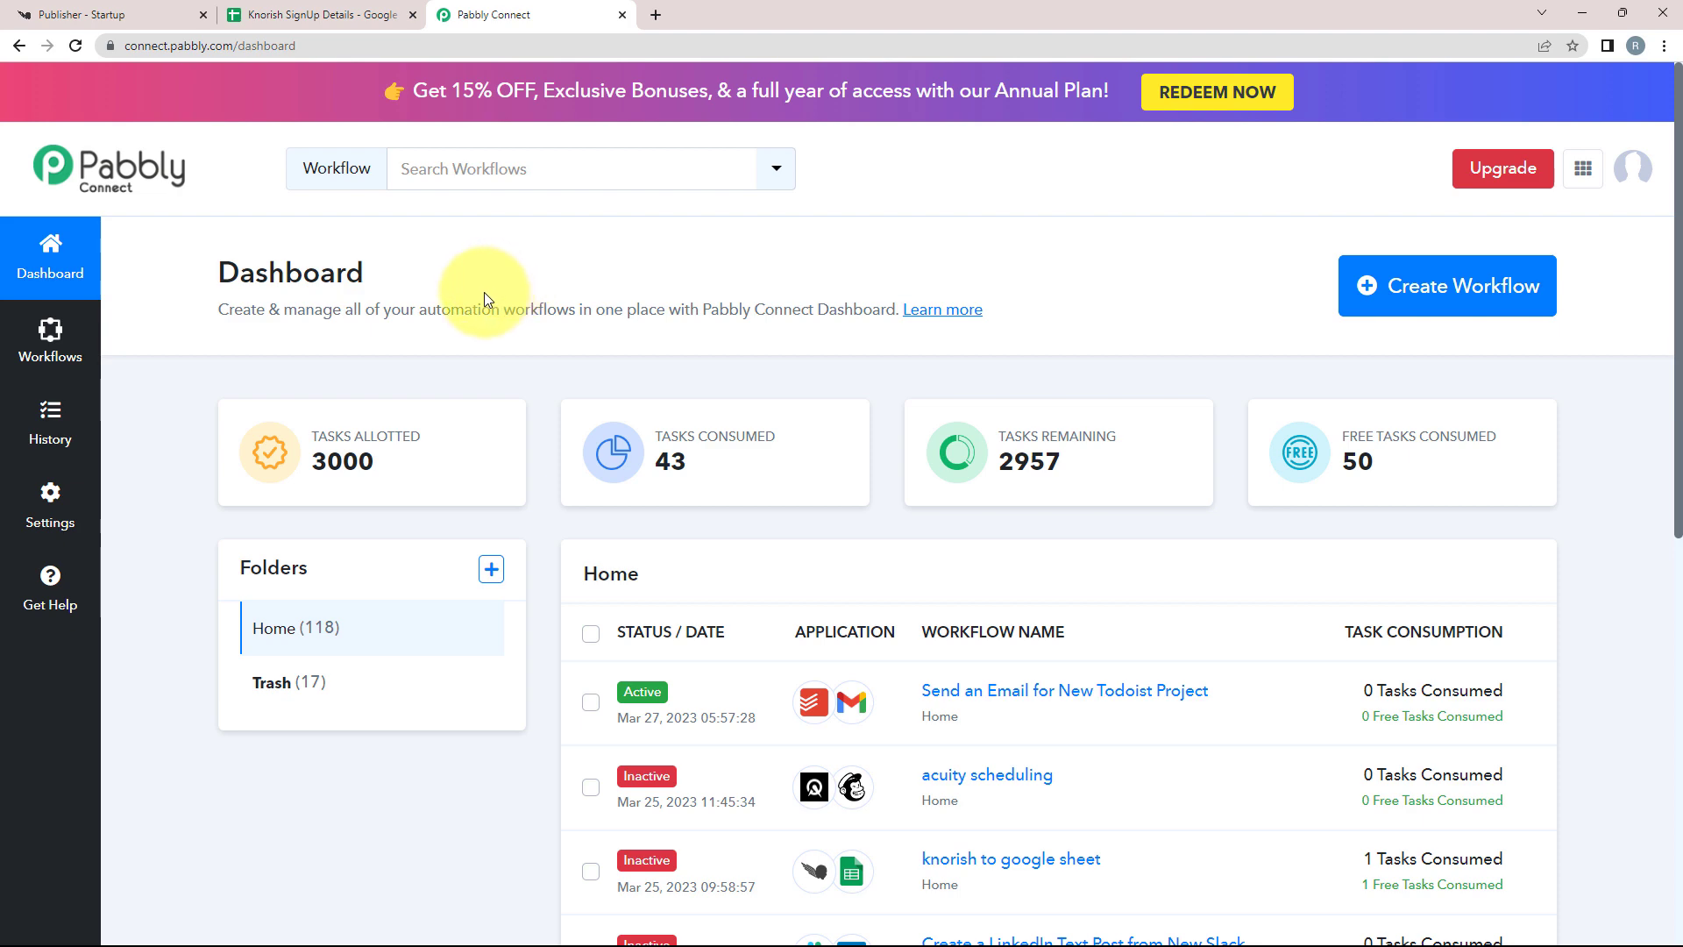
pyautogui.click(1438, 286)
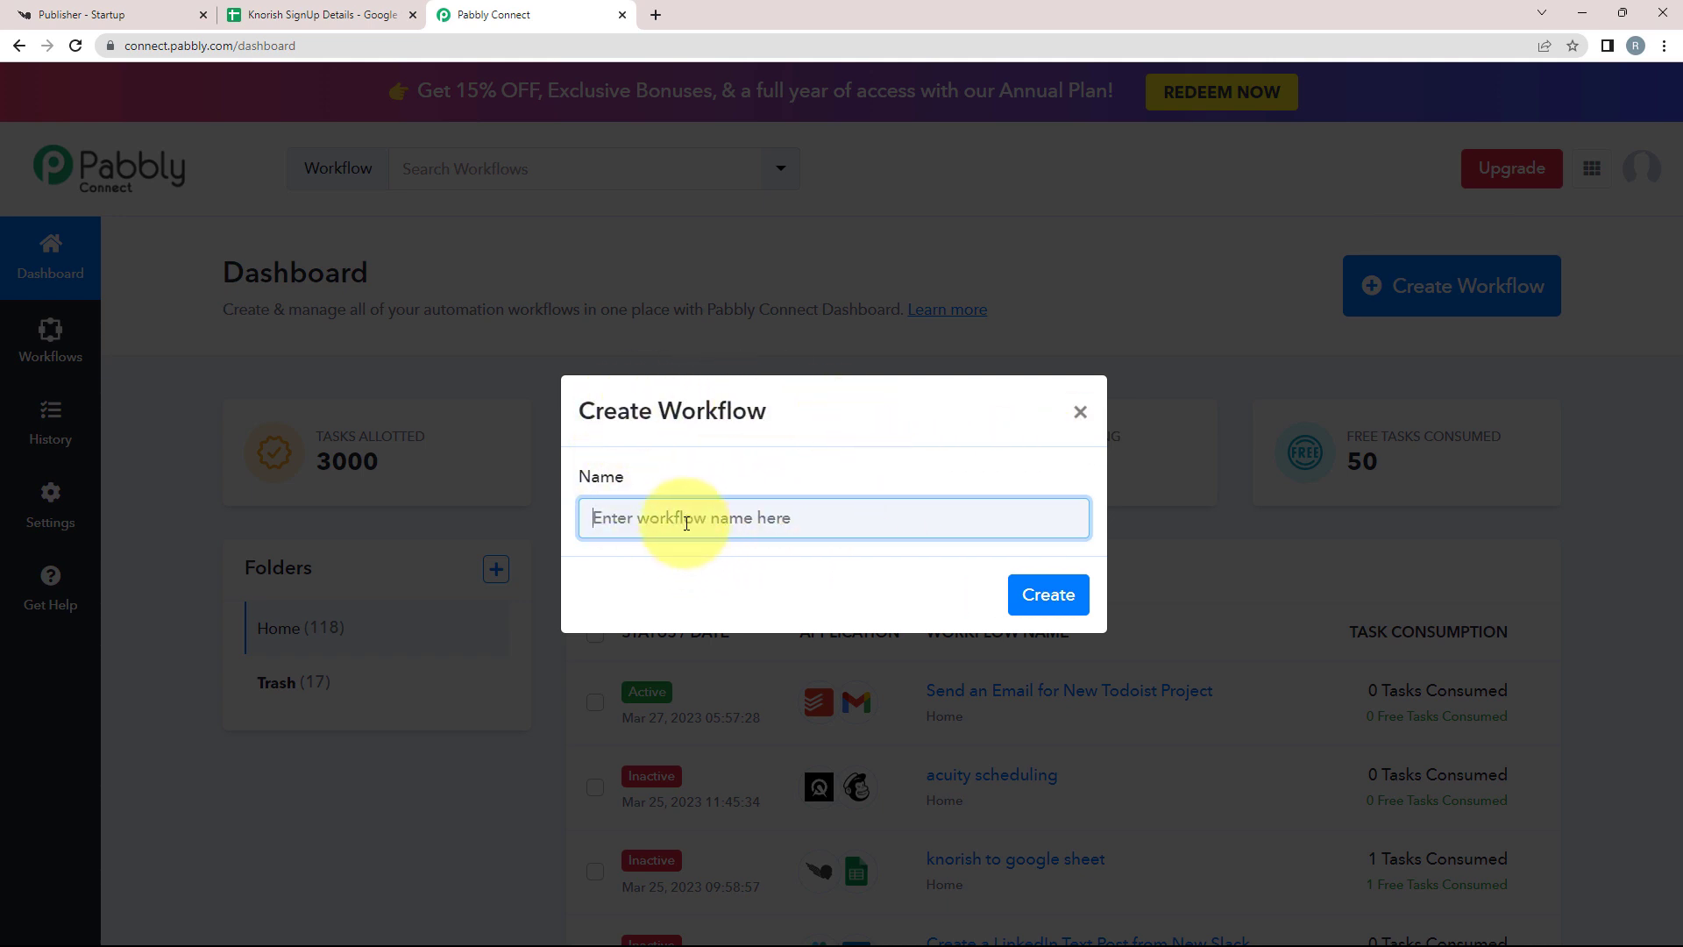
pyautogui.write('Save Knorish Sign Up Details in Google Sheets Automatically')
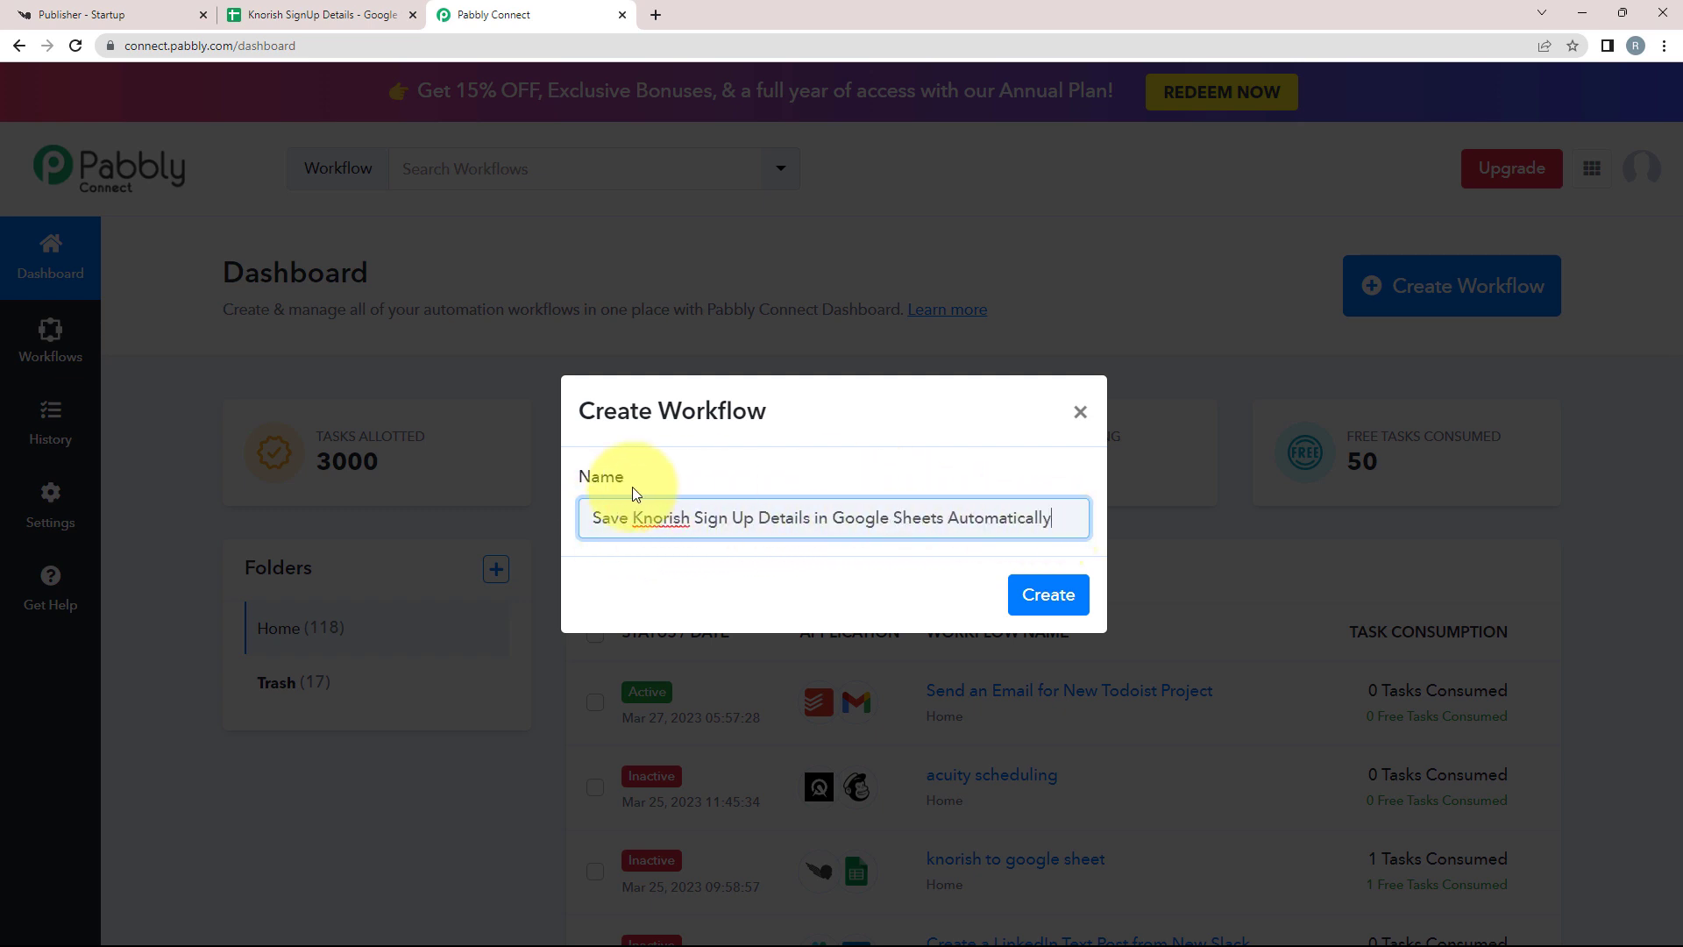
pyautogui.click(1033, 600)
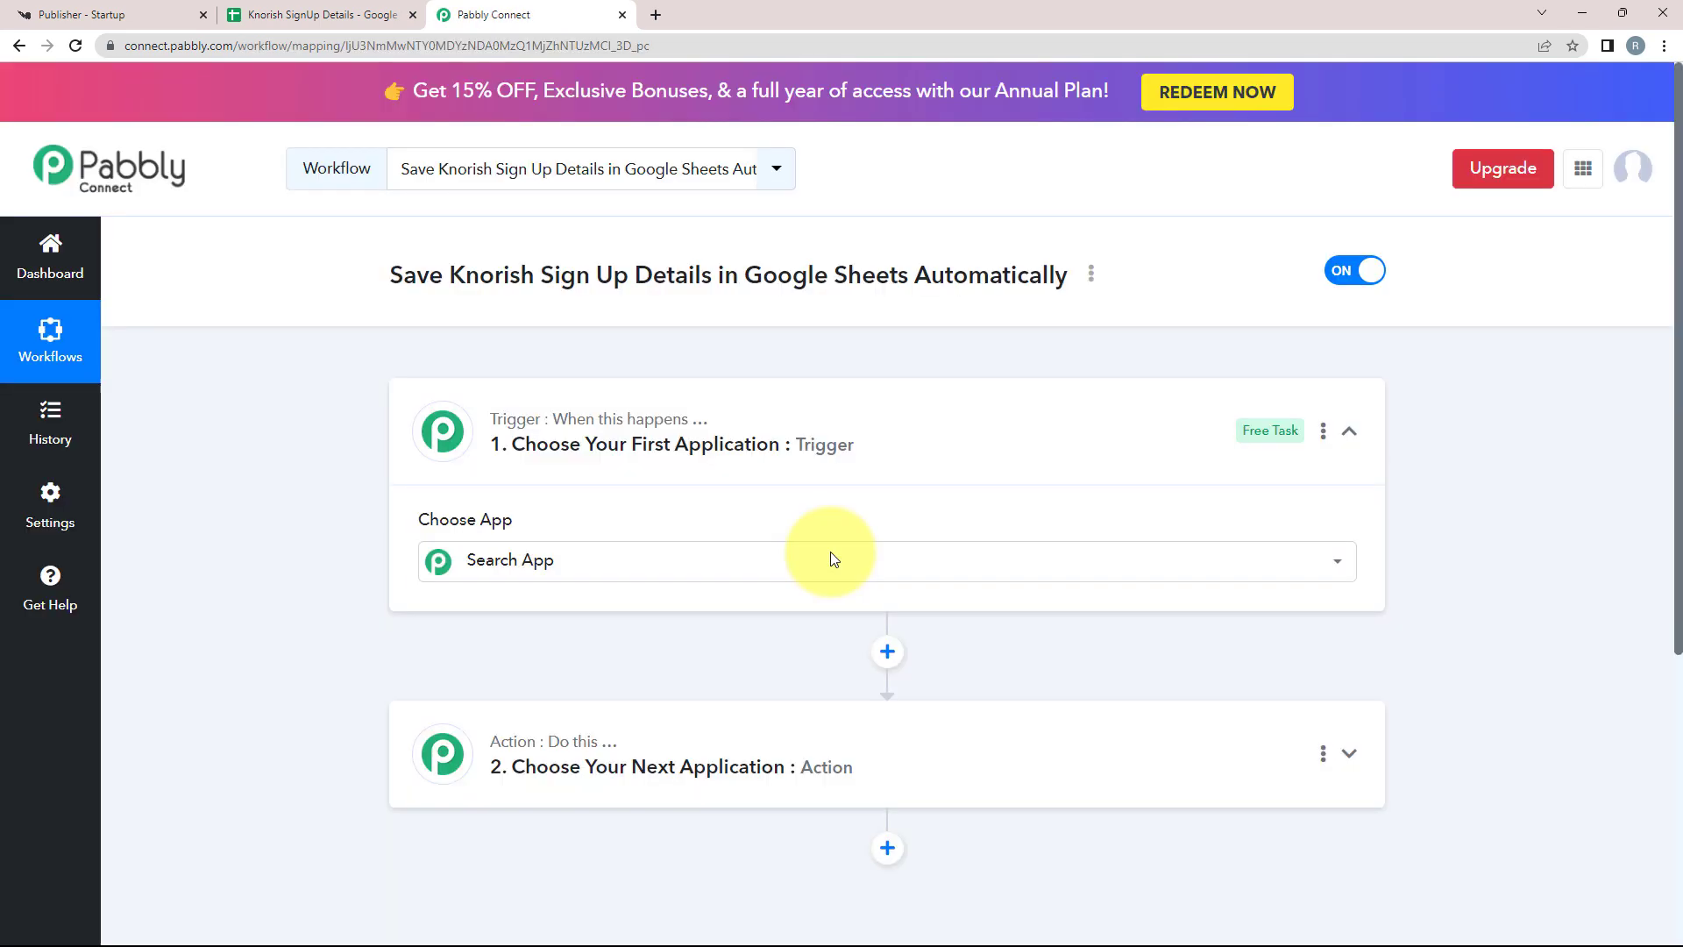
# Step: Set the workflow's trigger application to Knorish with New Signup as the trigger event
pyautogui.click(830, 552)
pyautogui.click(1348, 432)
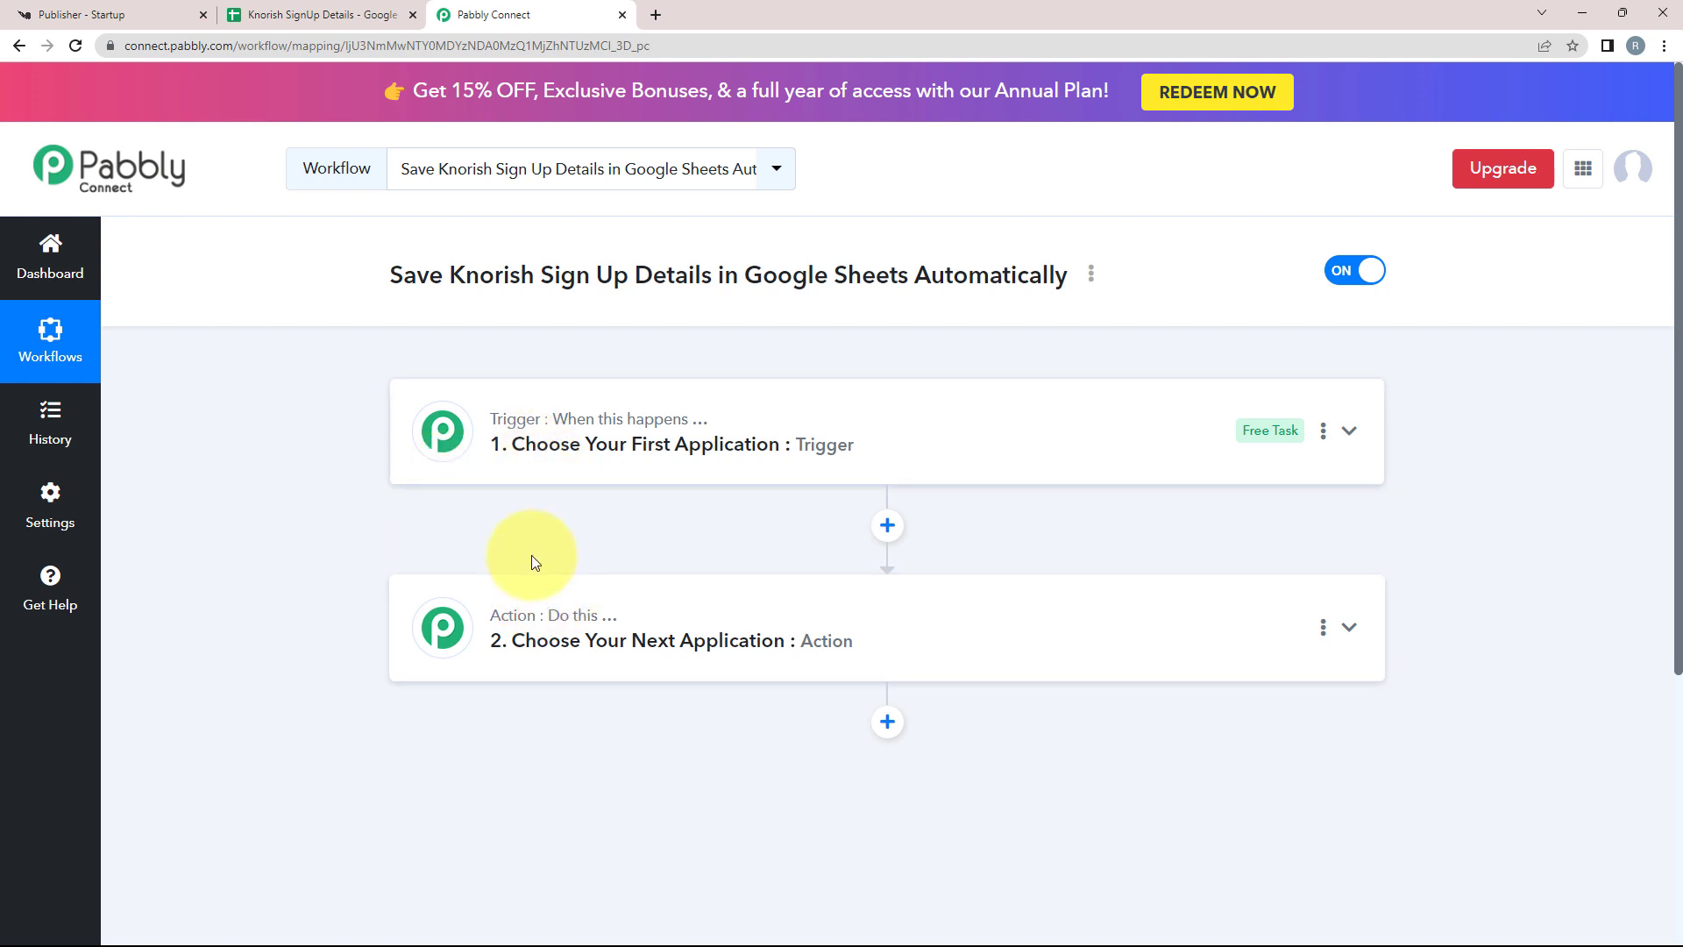
pyautogui.moveTo(509, 619)
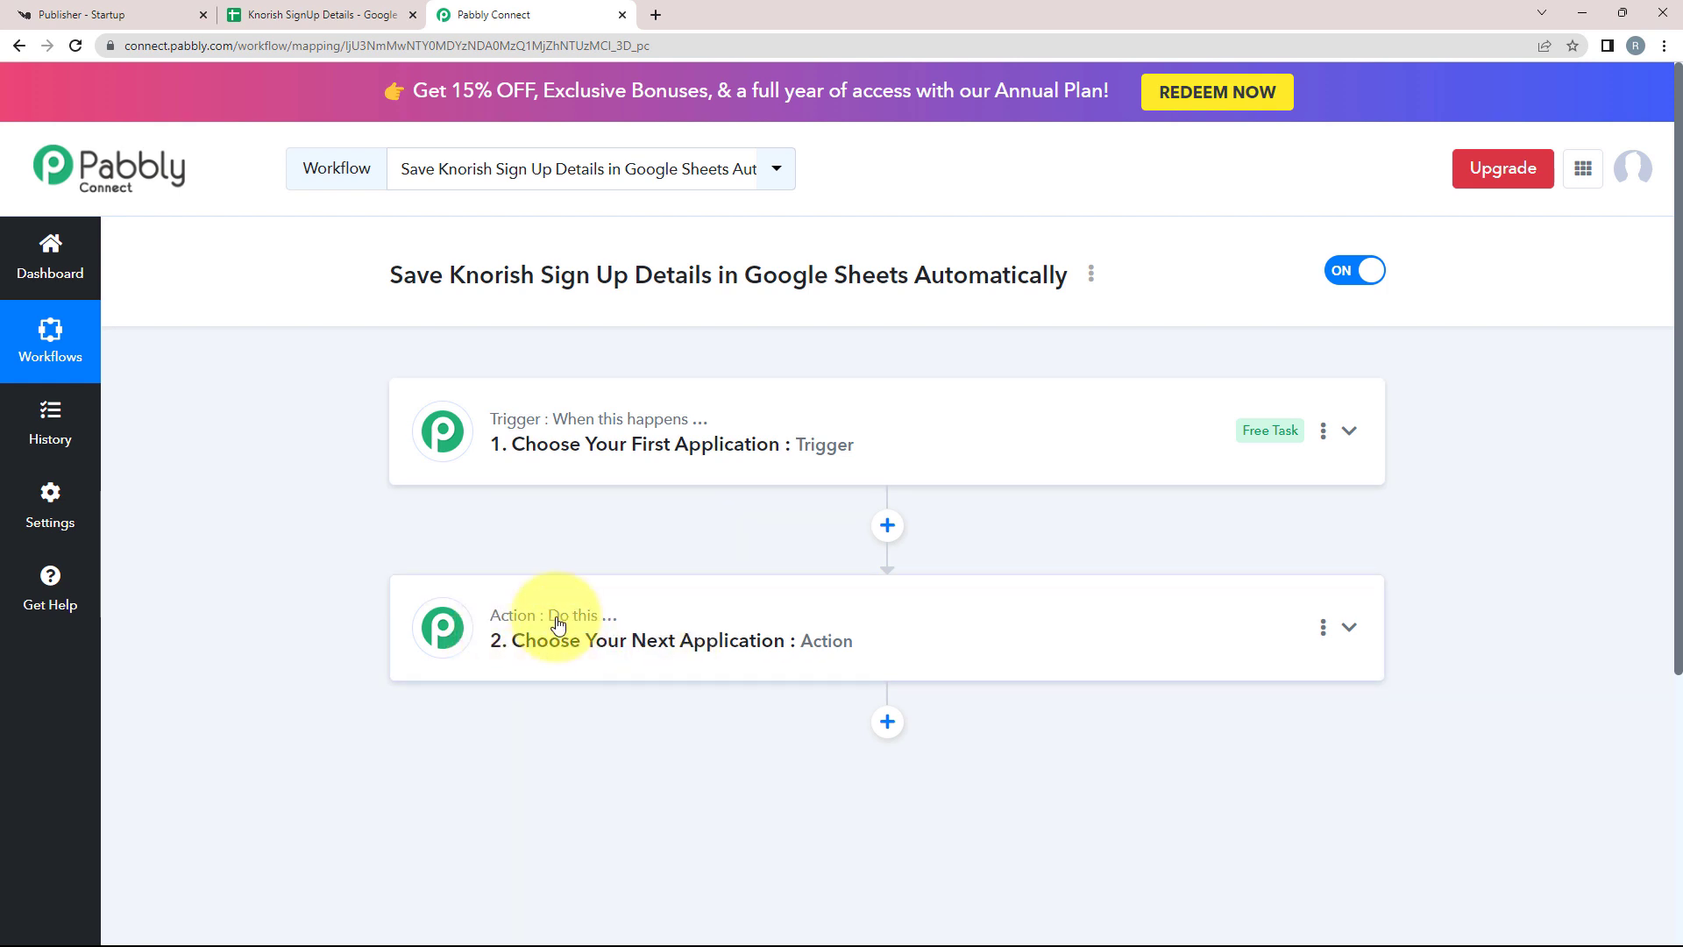
pyautogui.click(556, 428)
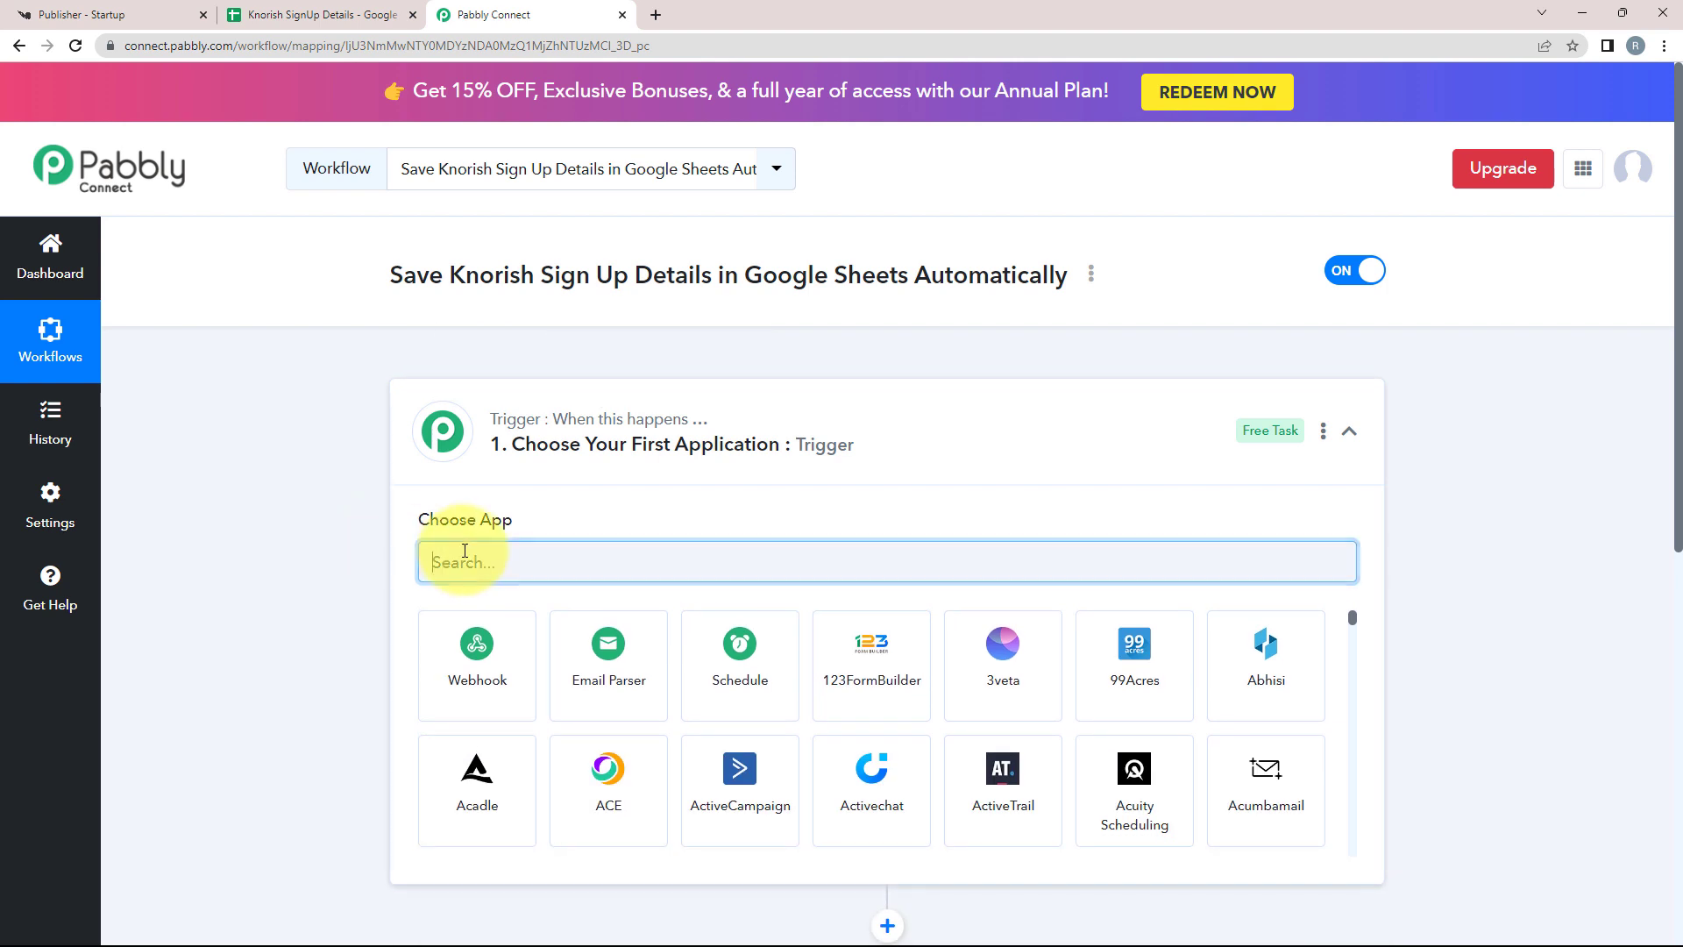
pyautogui.write('k')
pyautogui.click(428, 668)
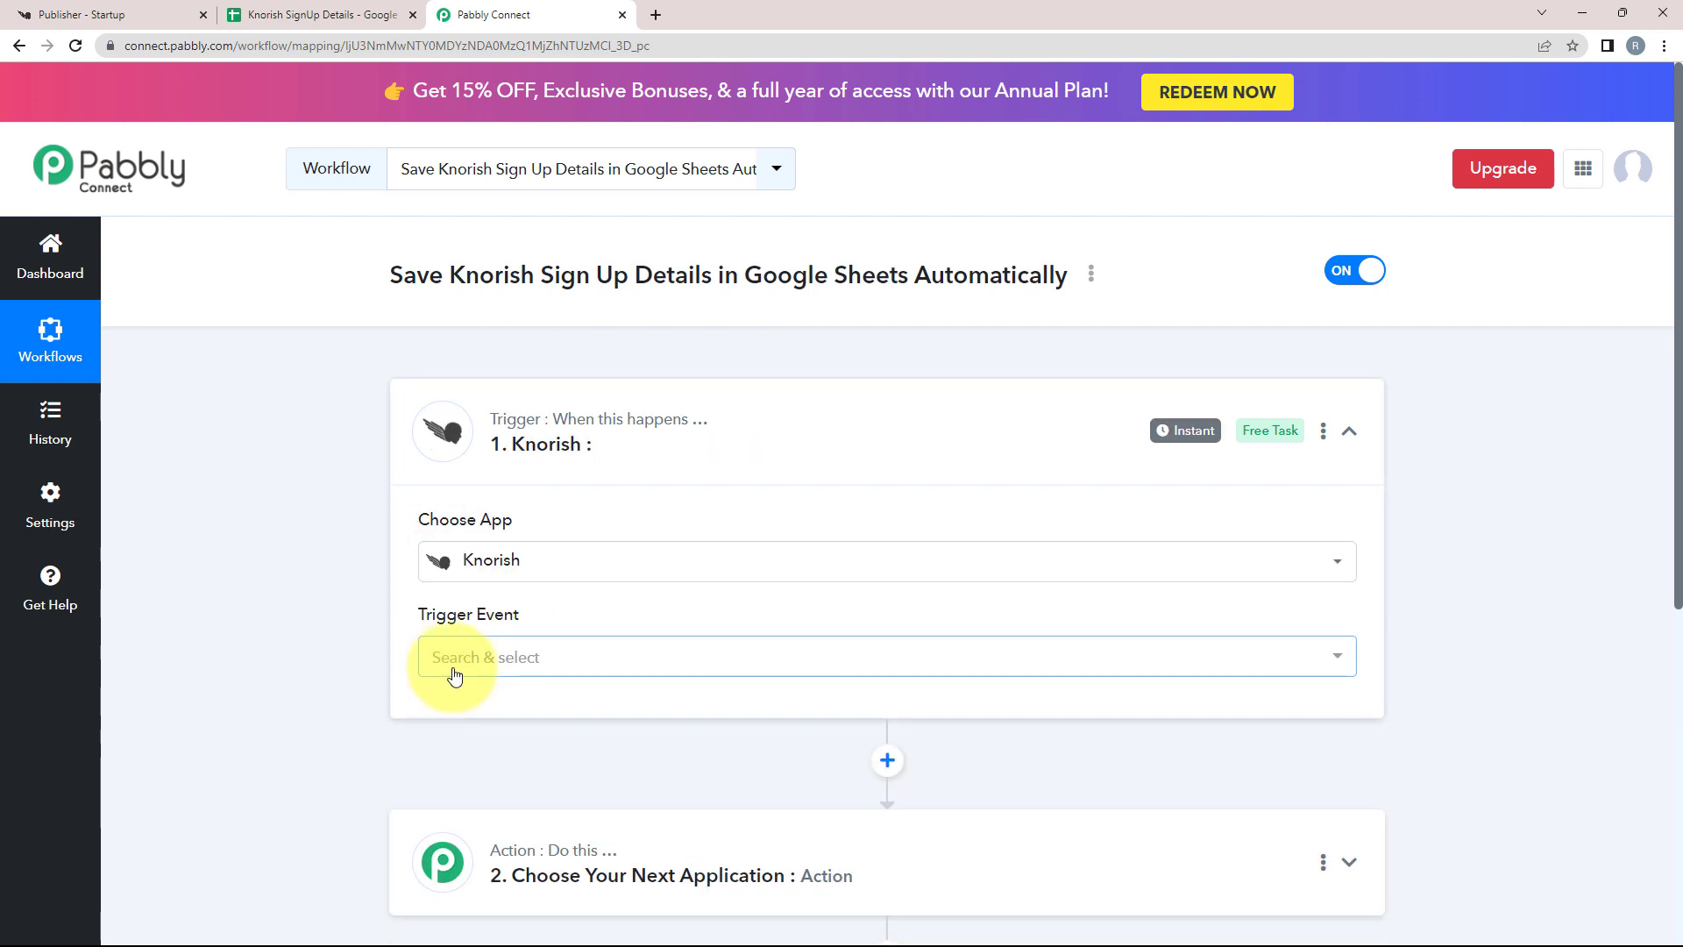
pyautogui.click(453, 670)
pyautogui.click(470, 219)
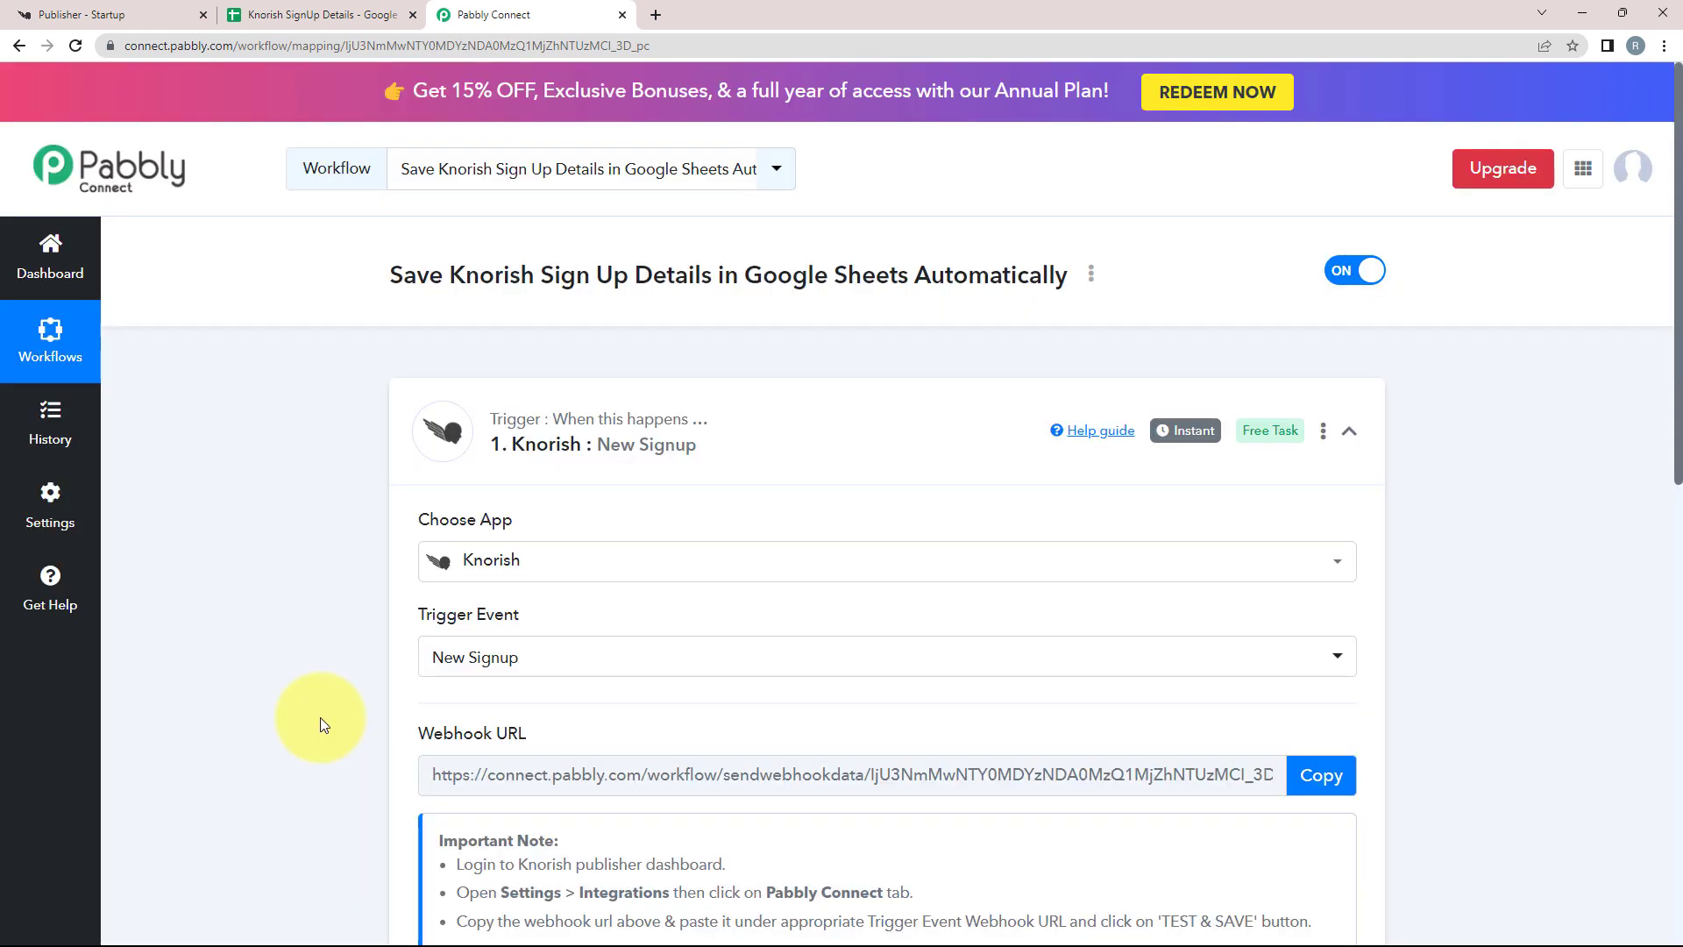
# Step: Review the setup note of the Knorish New Signup trigger and copy its webhook URL
pyautogui.scroll(-4, 320, 723)
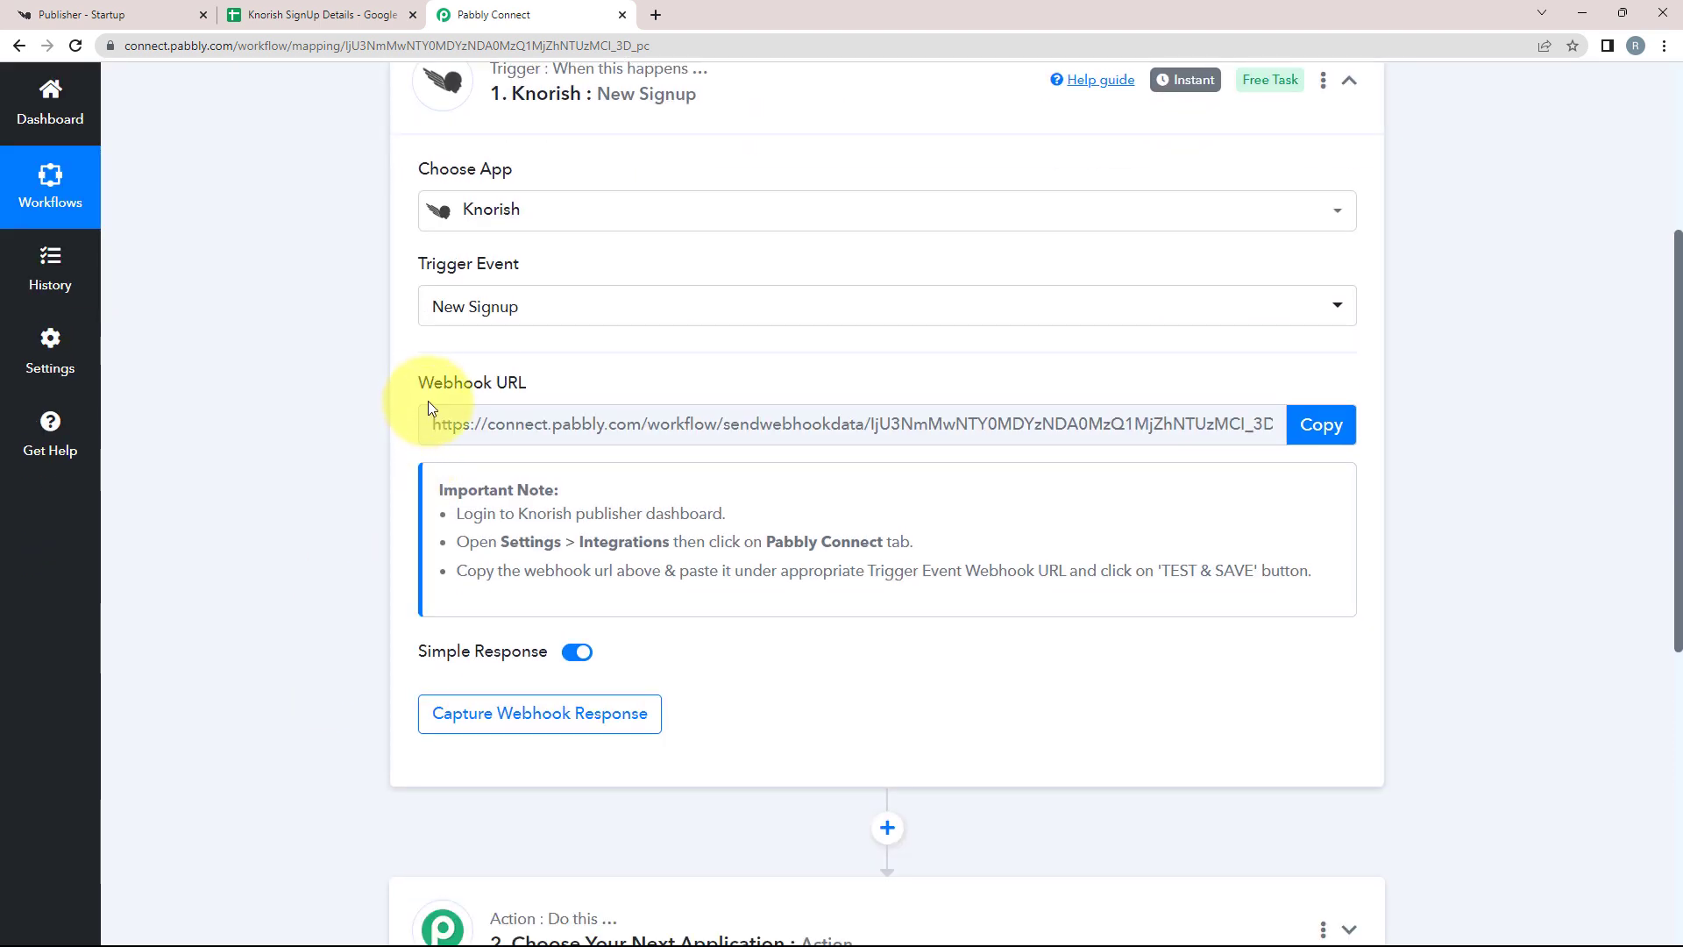
pyautogui.moveTo(421, 382); pyautogui.dragTo(565, 384)
pyautogui.click(566, 380)
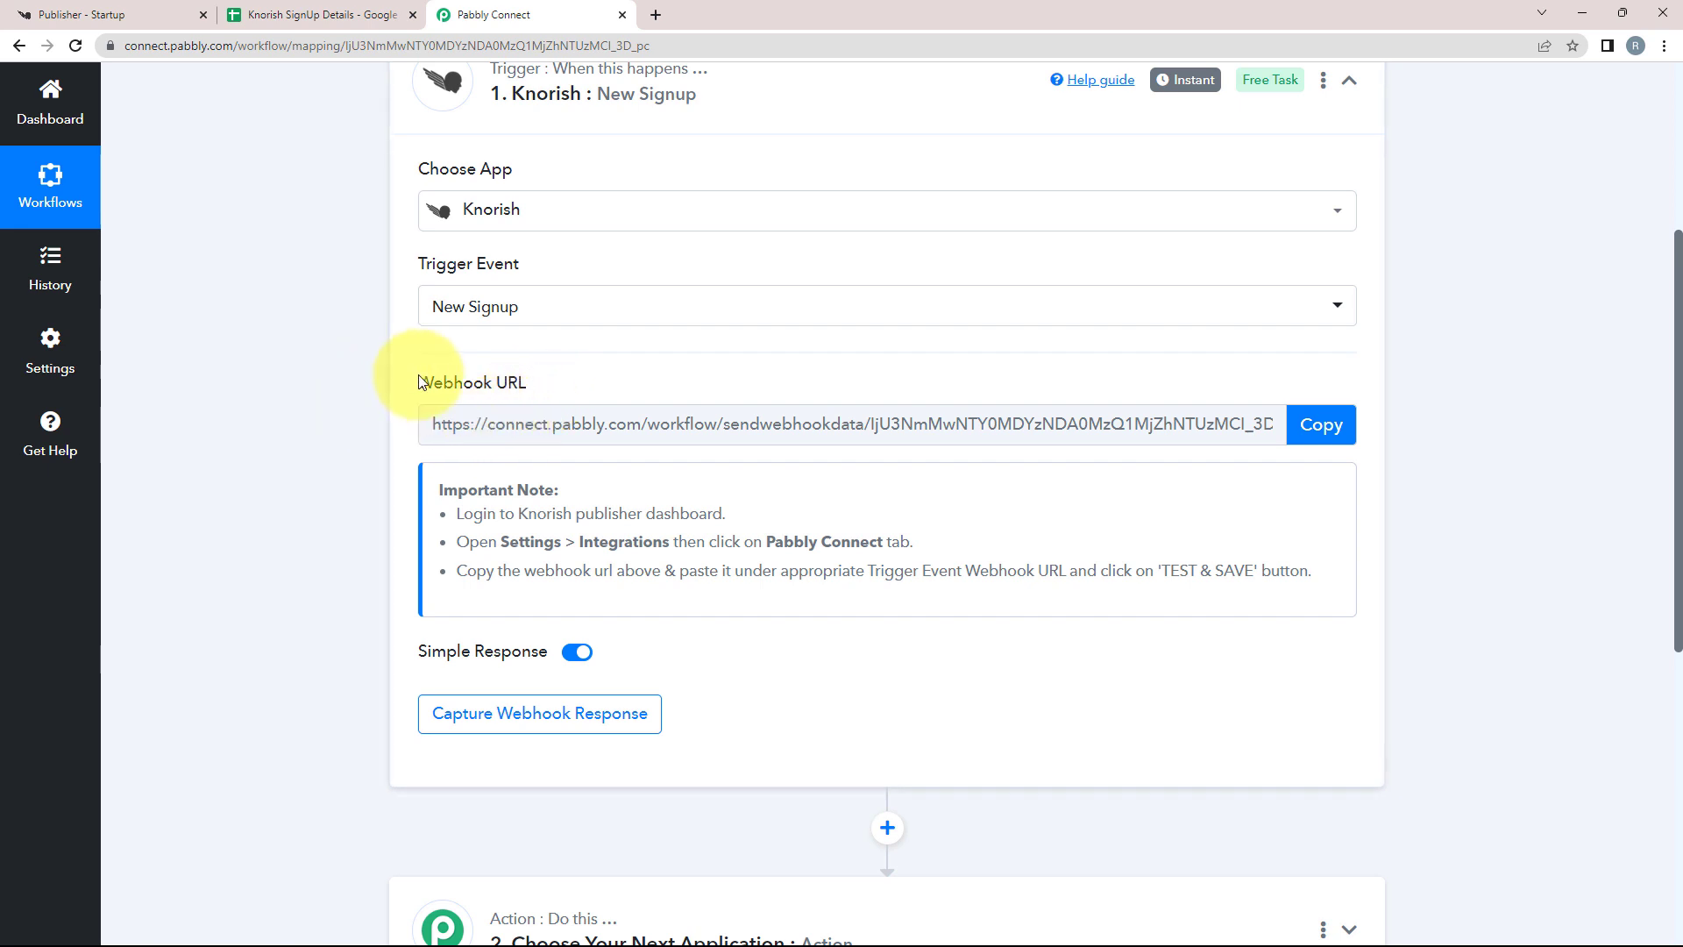
pyautogui.moveTo(419, 382); pyautogui.dragTo(526, 382)
pyautogui.click(583, 387)
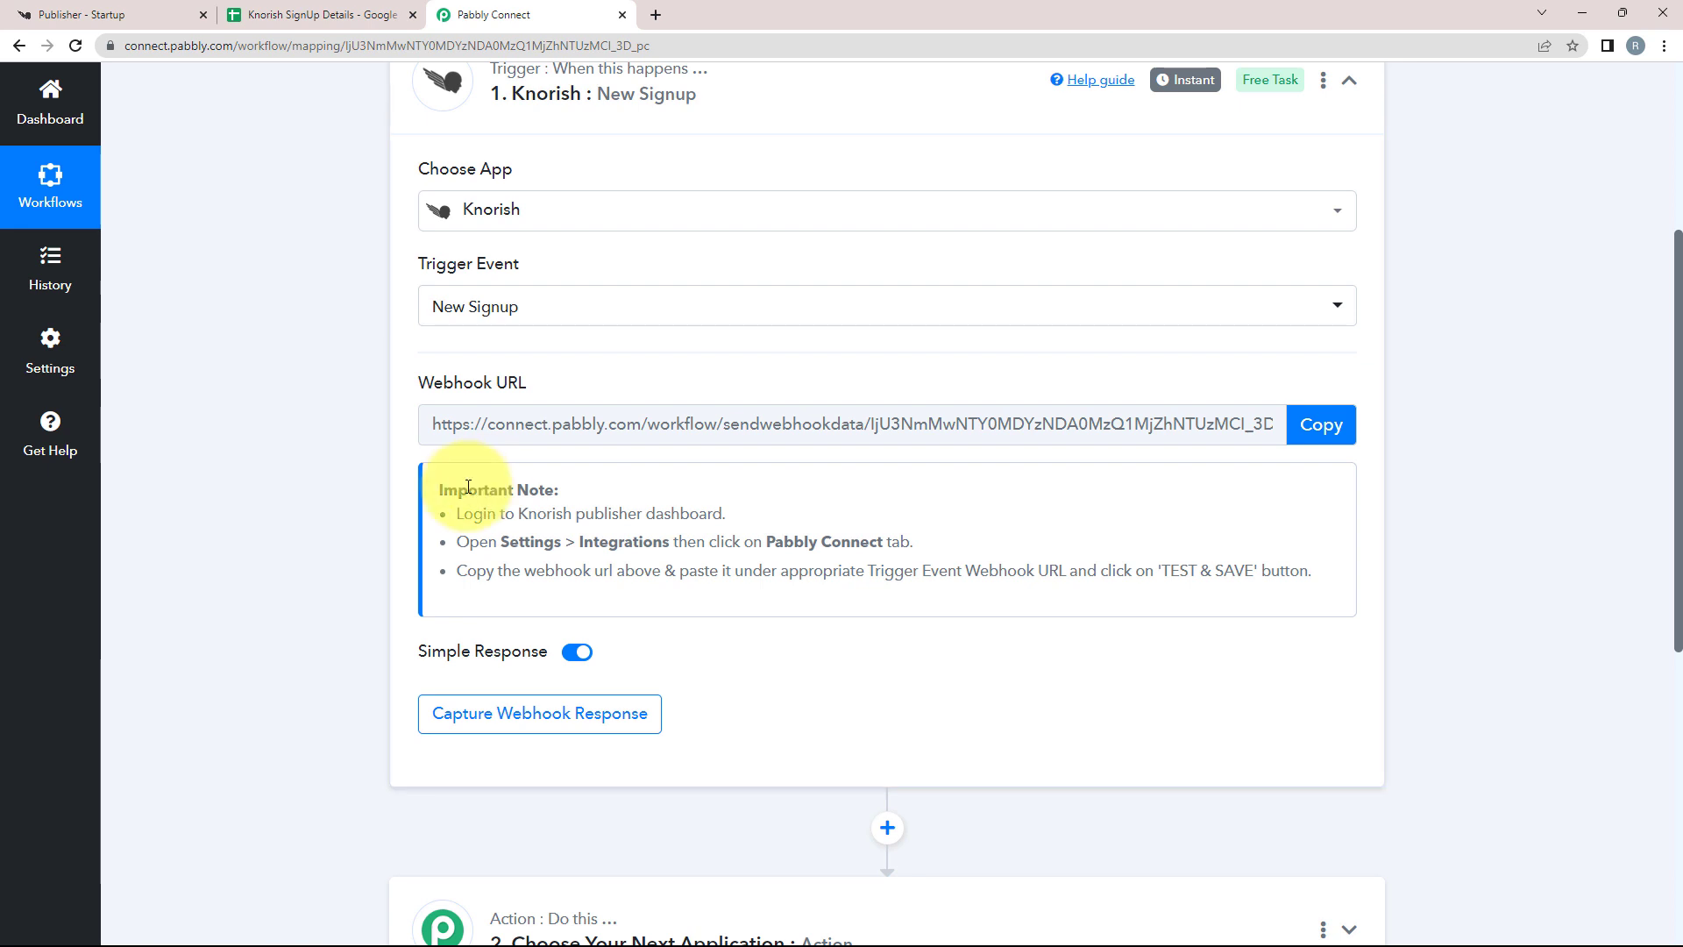
pyautogui.moveTo(436, 486); pyautogui.dragTo(1276, 619)
pyautogui.click(1178, 640)
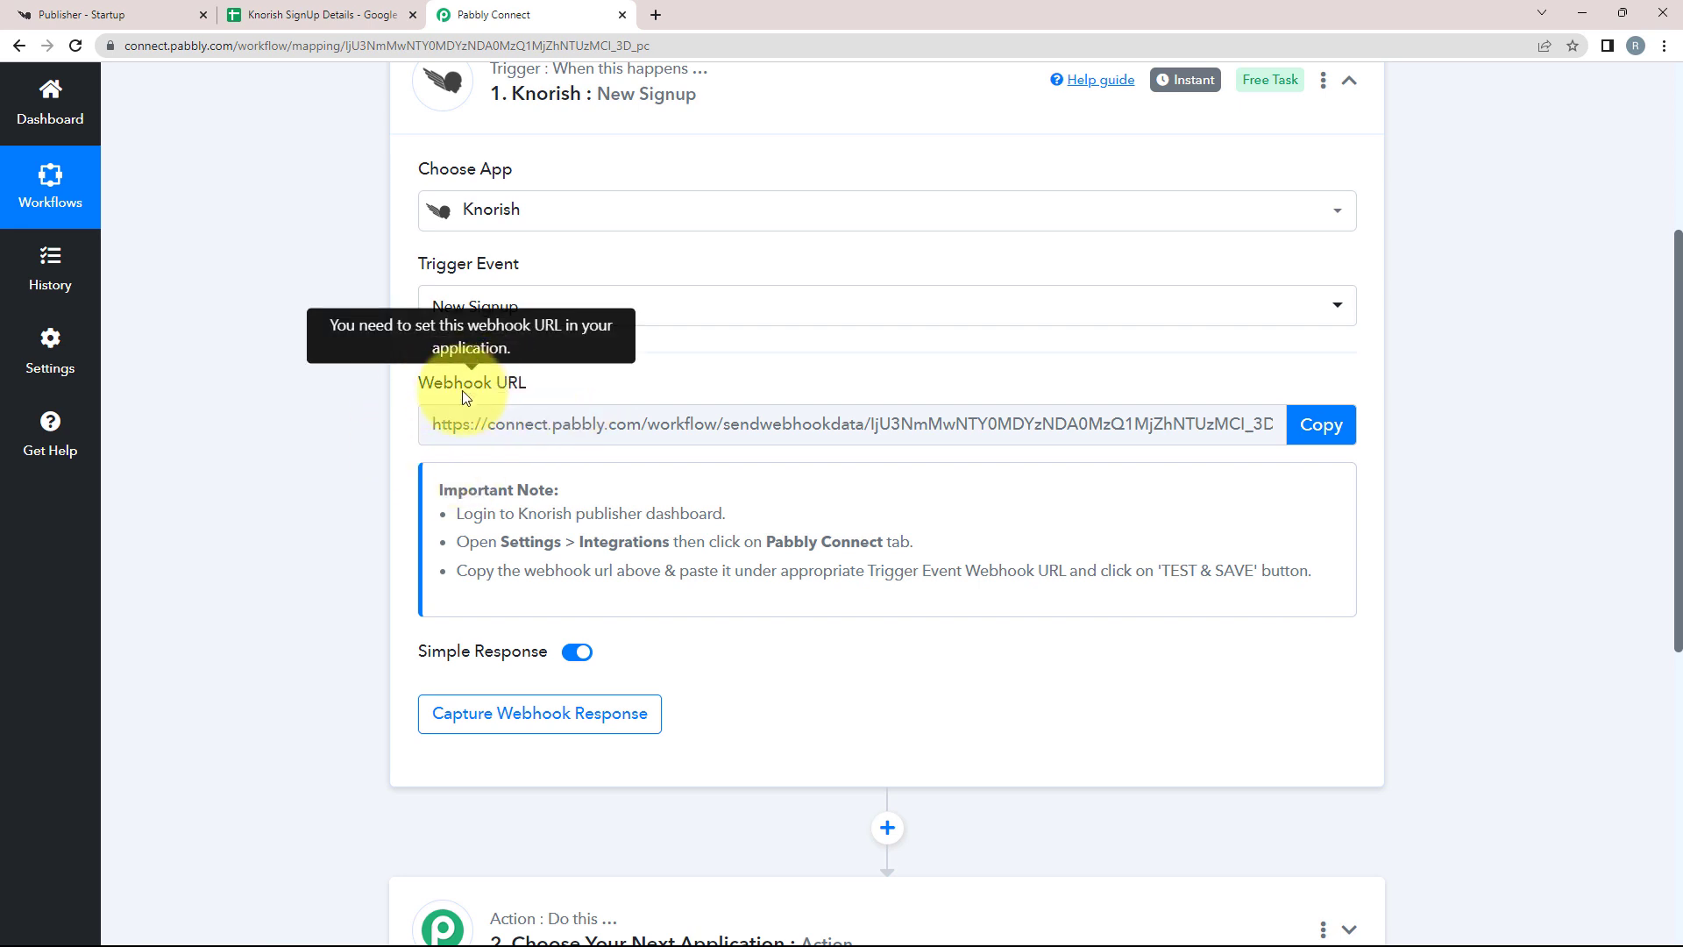
pyautogui.click(1322, 424)
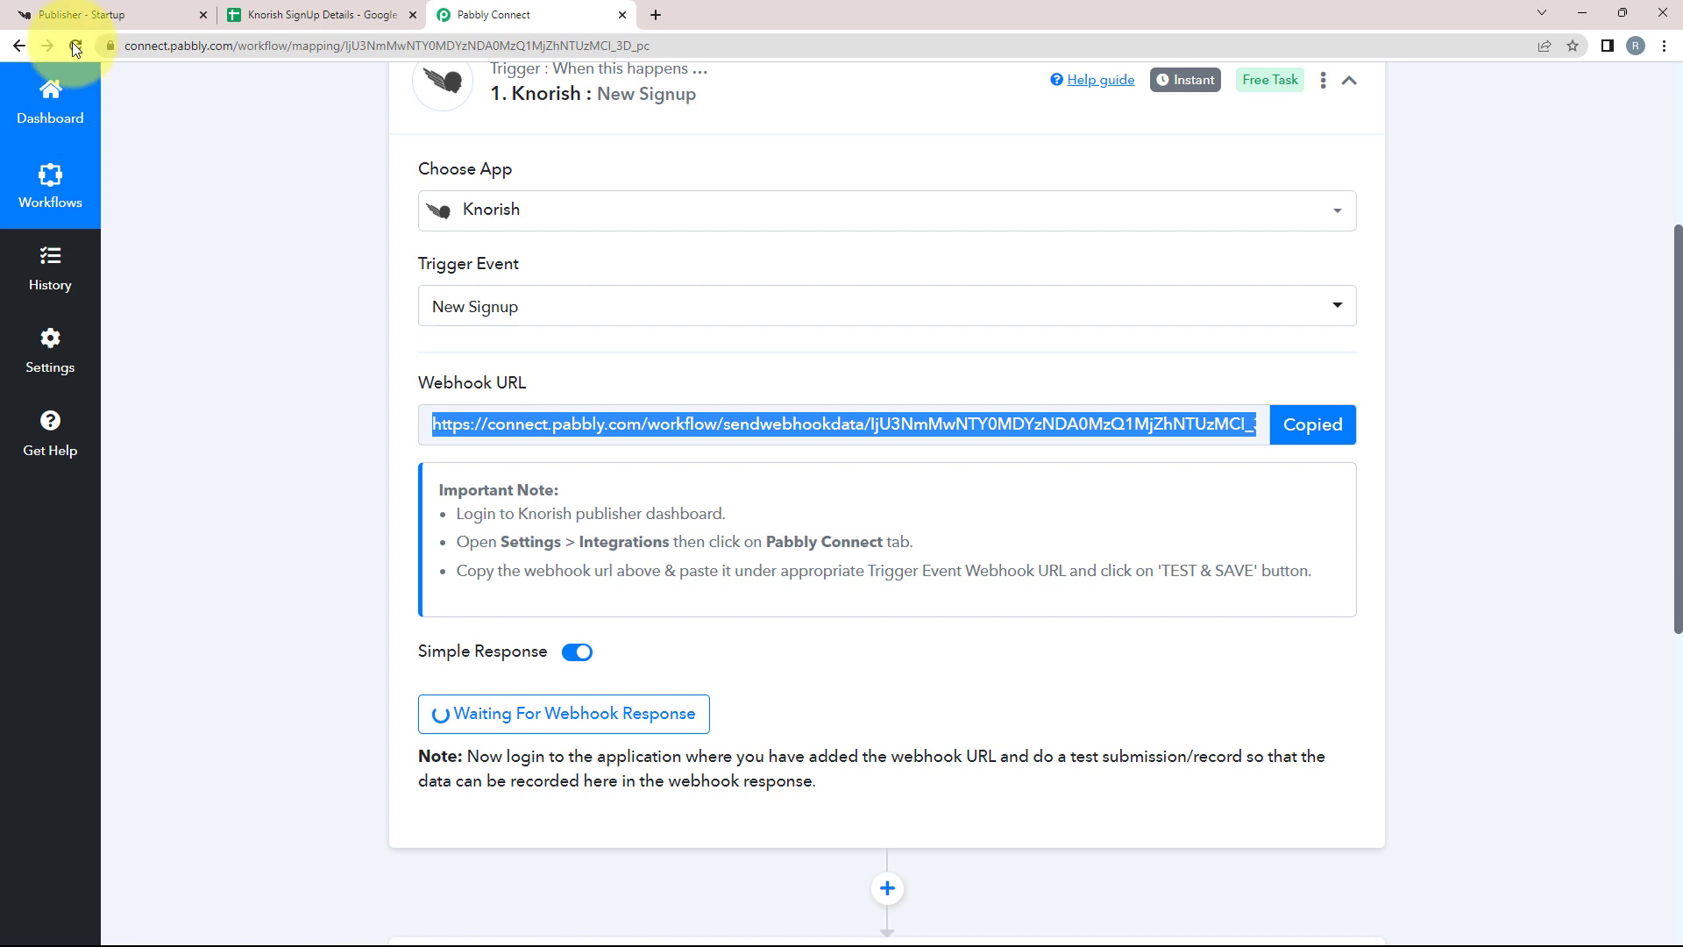
# Step: Switch to the Knorish publisher dashboard and open its Pabbly Connect integration settings
pyautogui.click(61, 15)
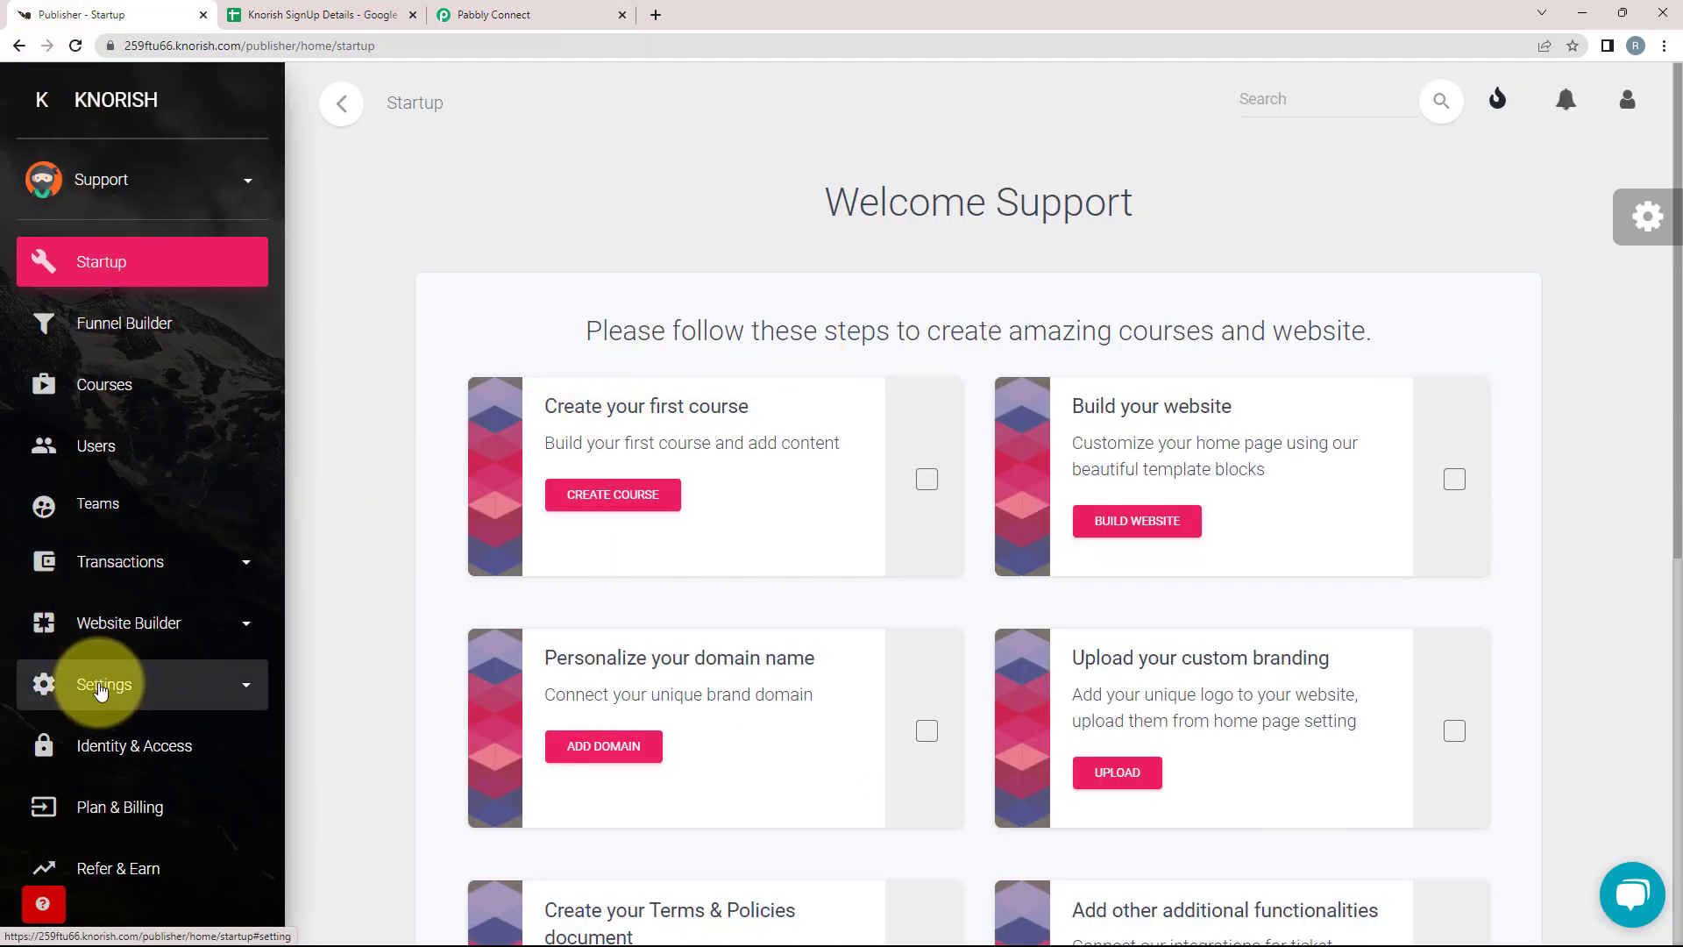
pyautogui.click(216, 693)
pyautogui.scroll(-3, 167, 693)
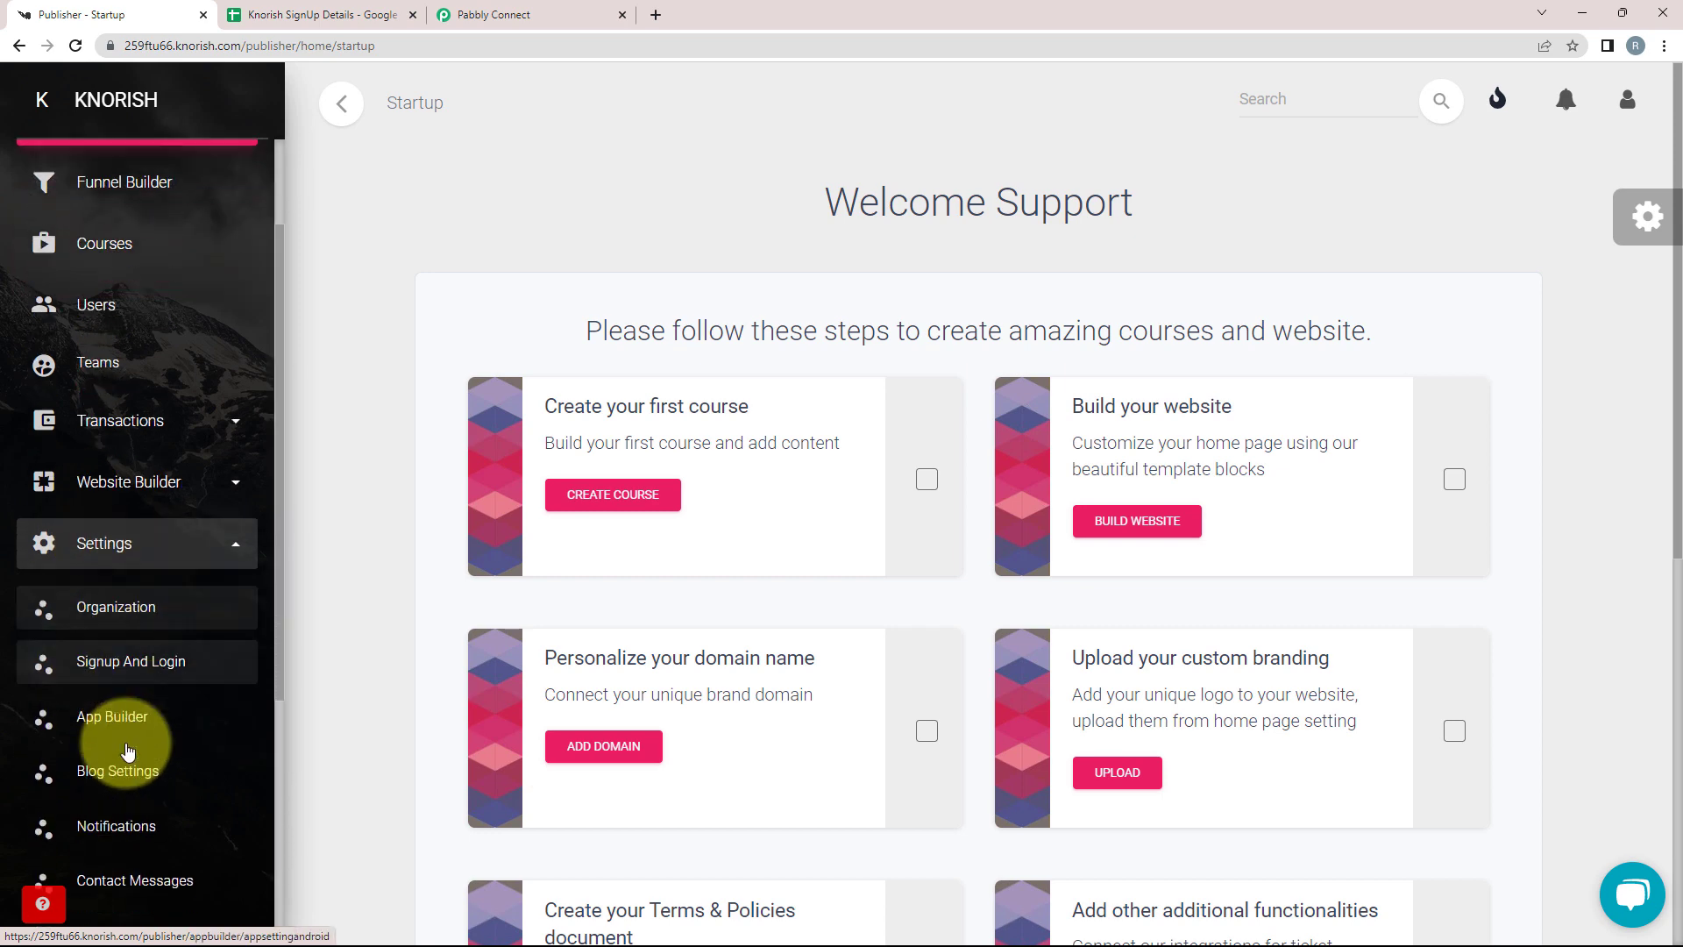
pyautogui.scroll(-1, 75, 807)
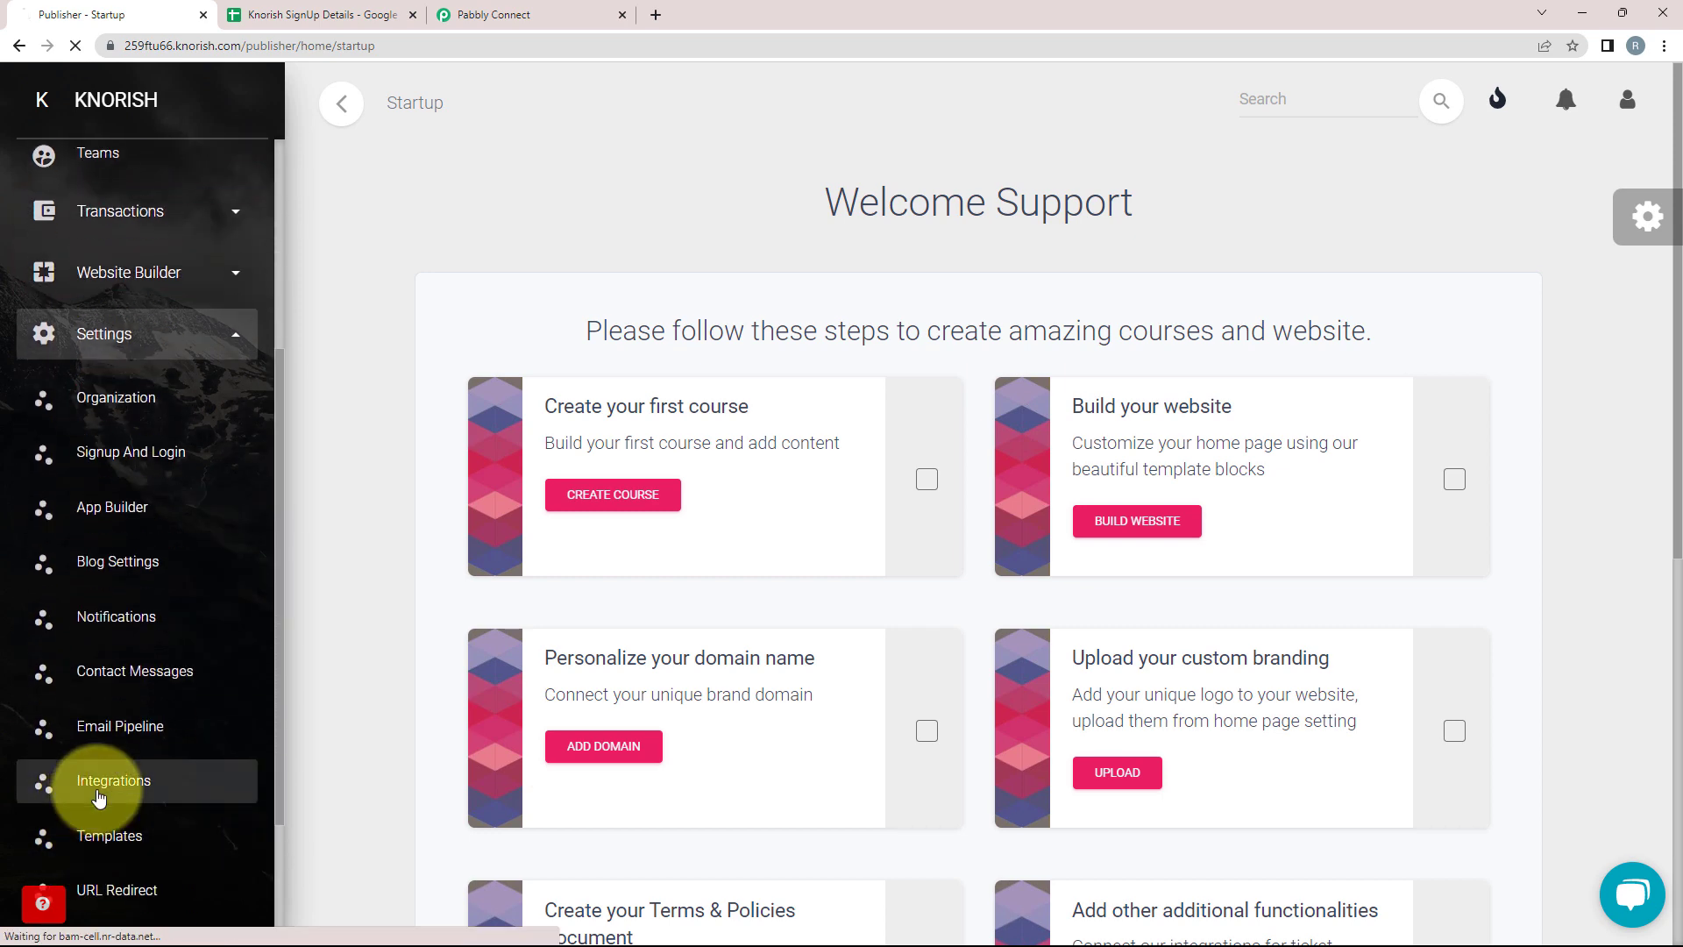
pyautogui.click(76, 782)
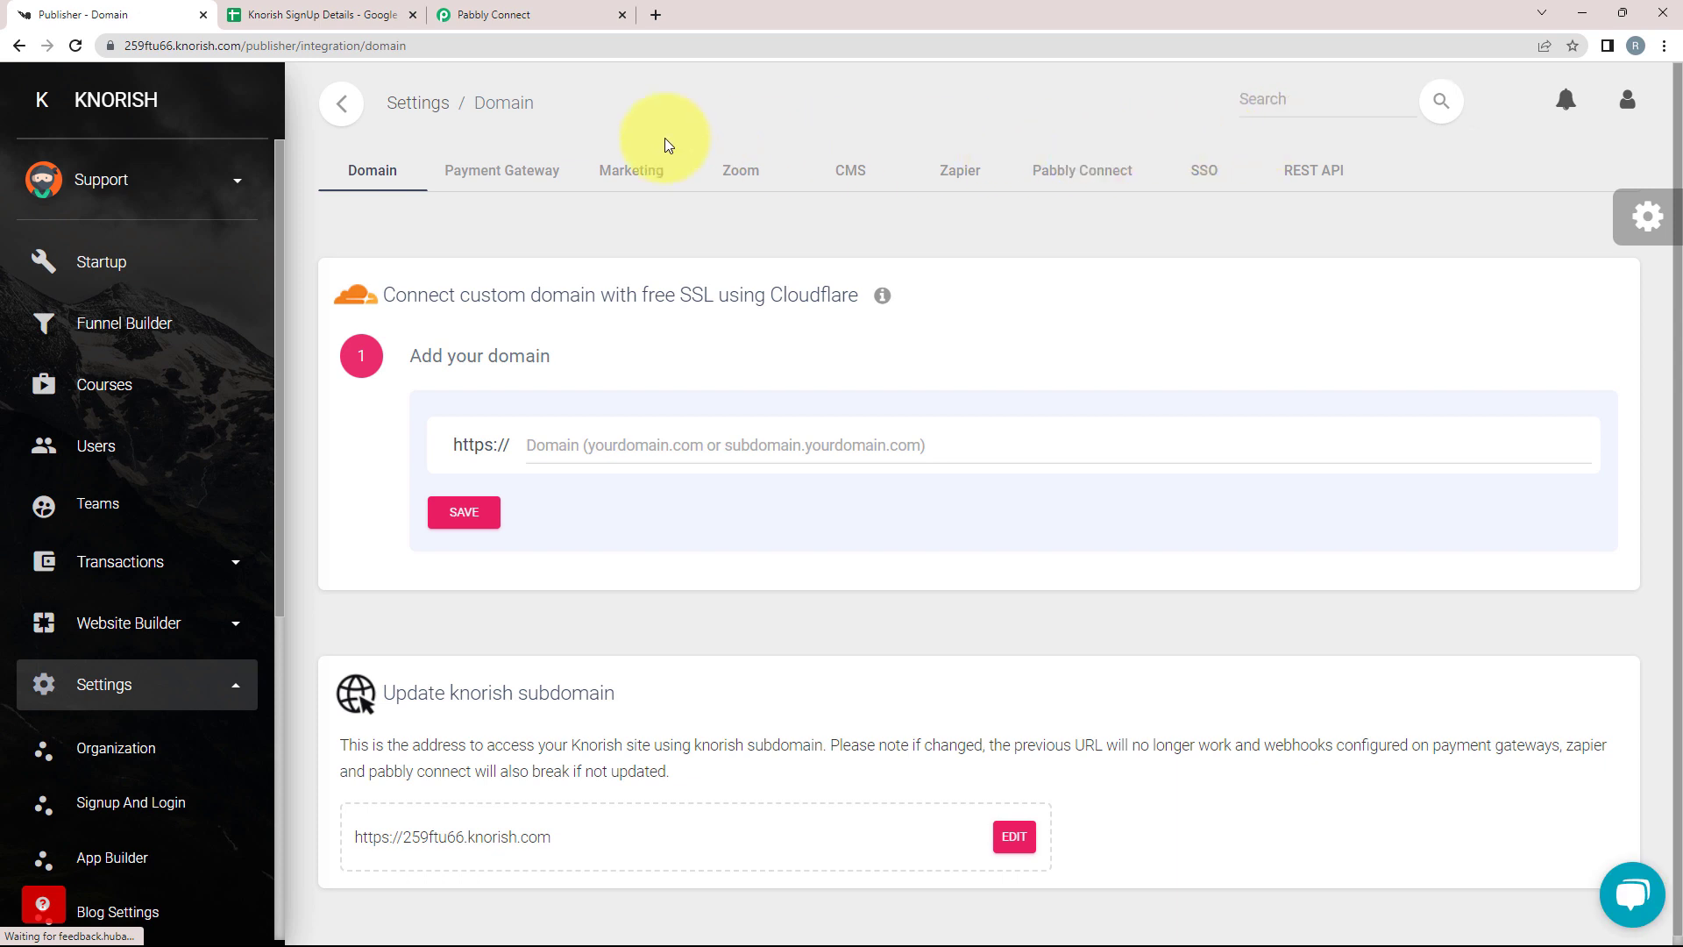
pyautogui.click(1096, 190)
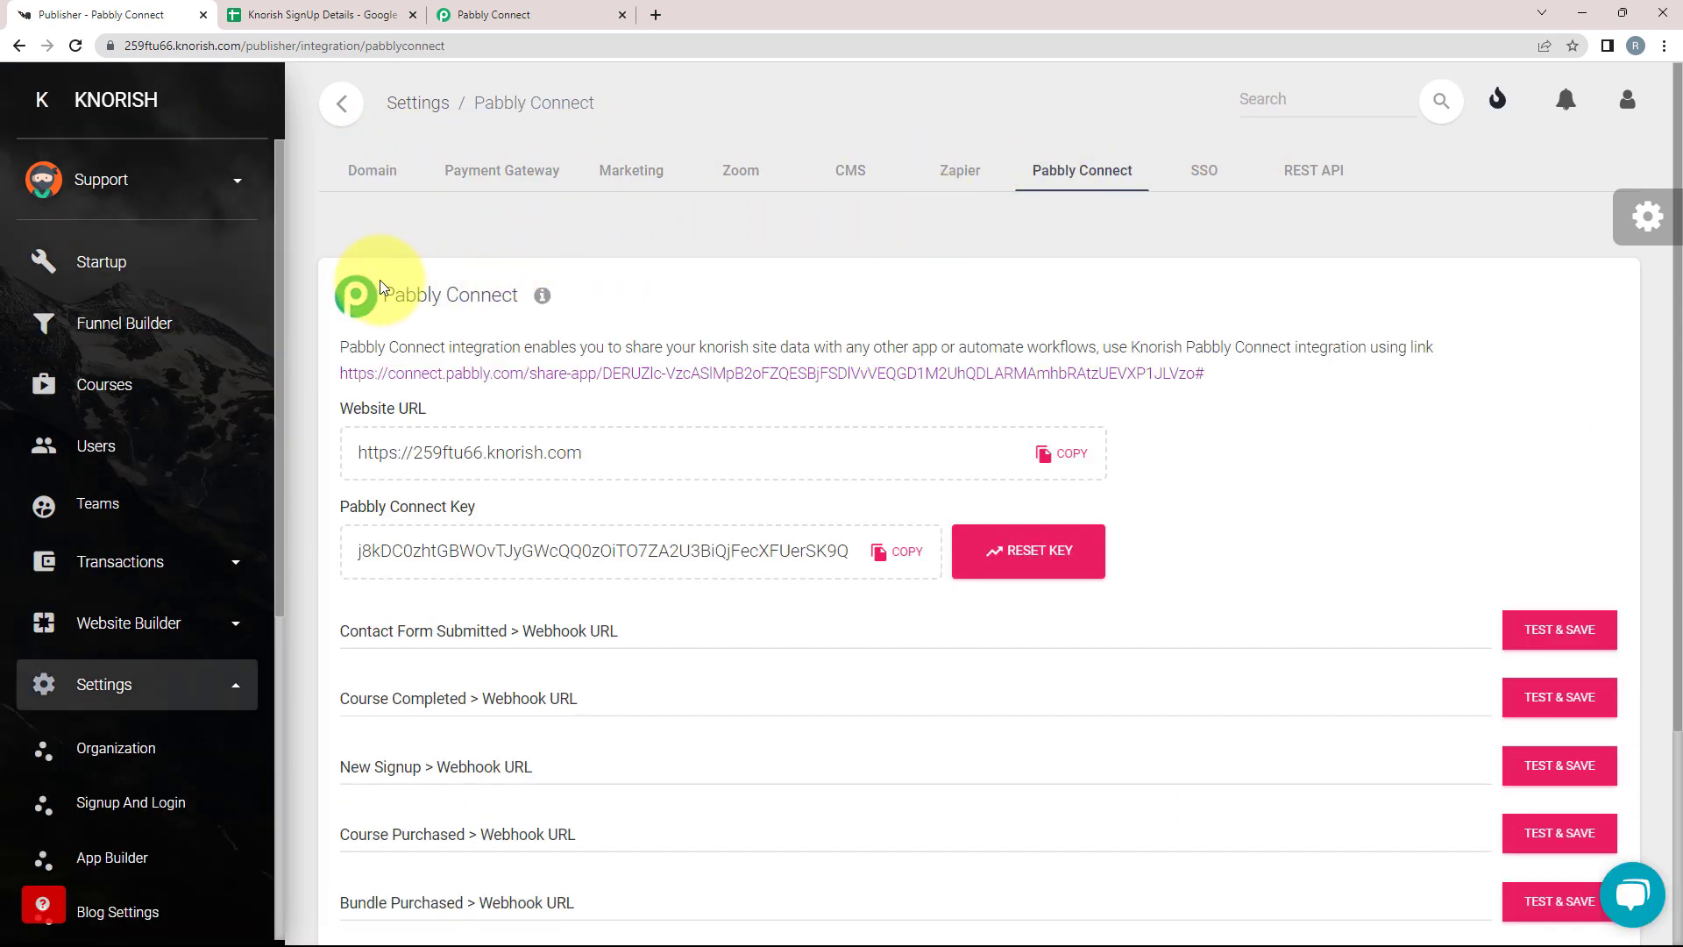
# Step: Examine the website URL, Pabbly Connect key and event webhook fields of the Knorish integration
pyautogui.scroll(-1, 969, 364)
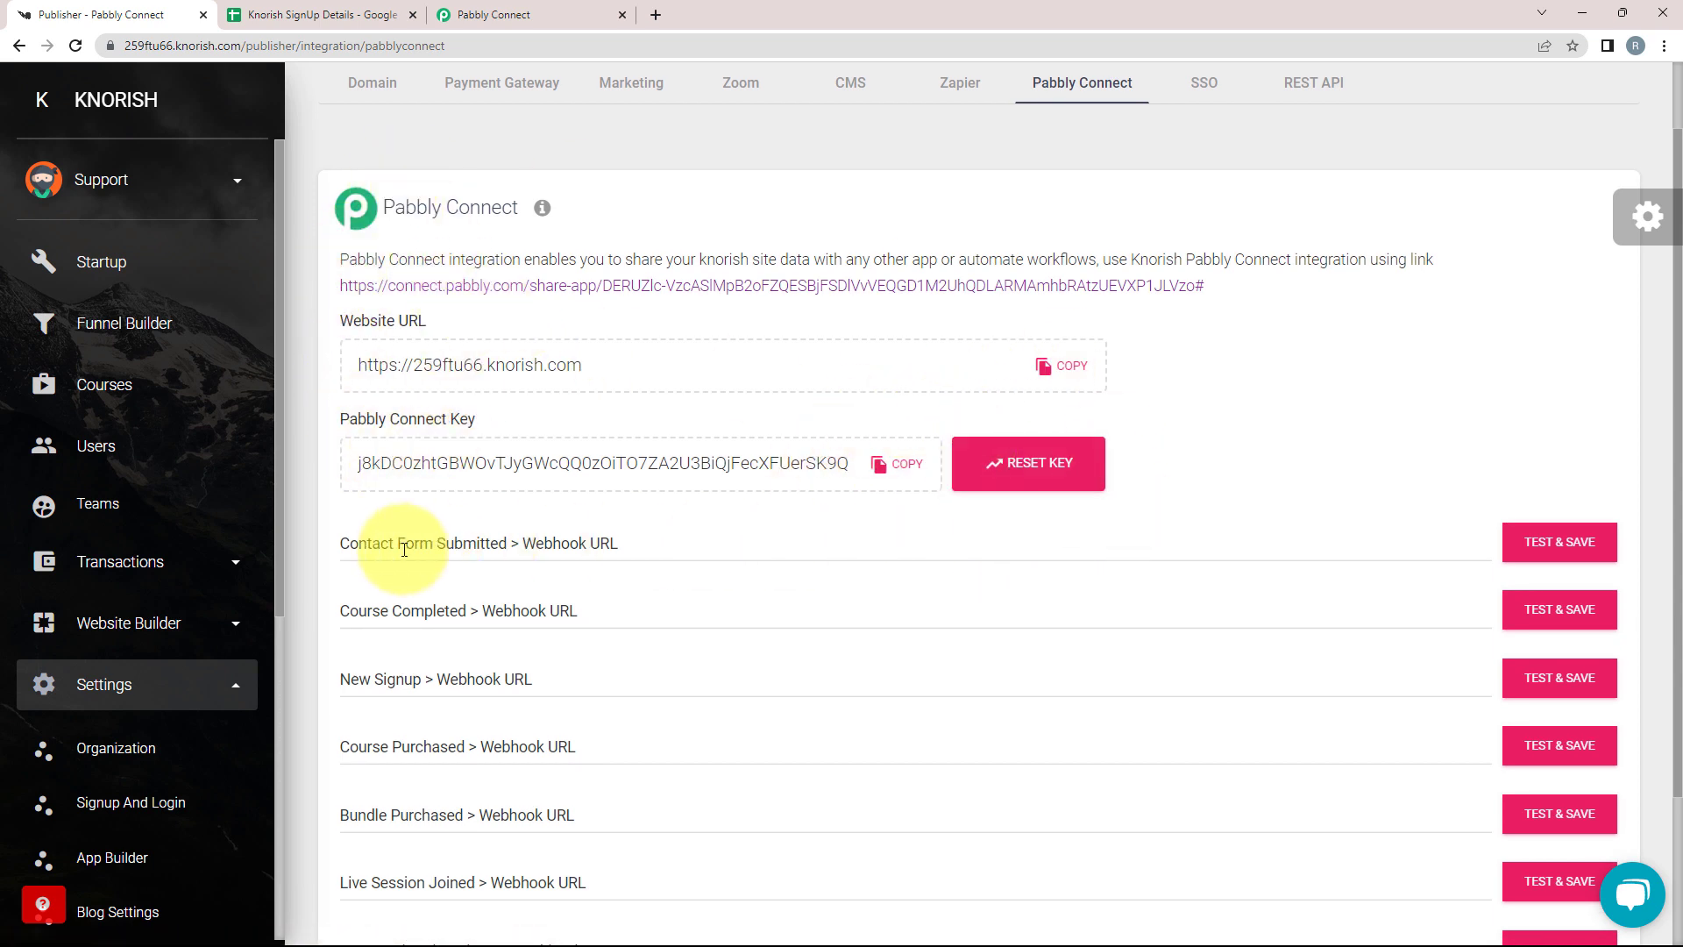
pyautogui.scroll(-1, 405, 548)
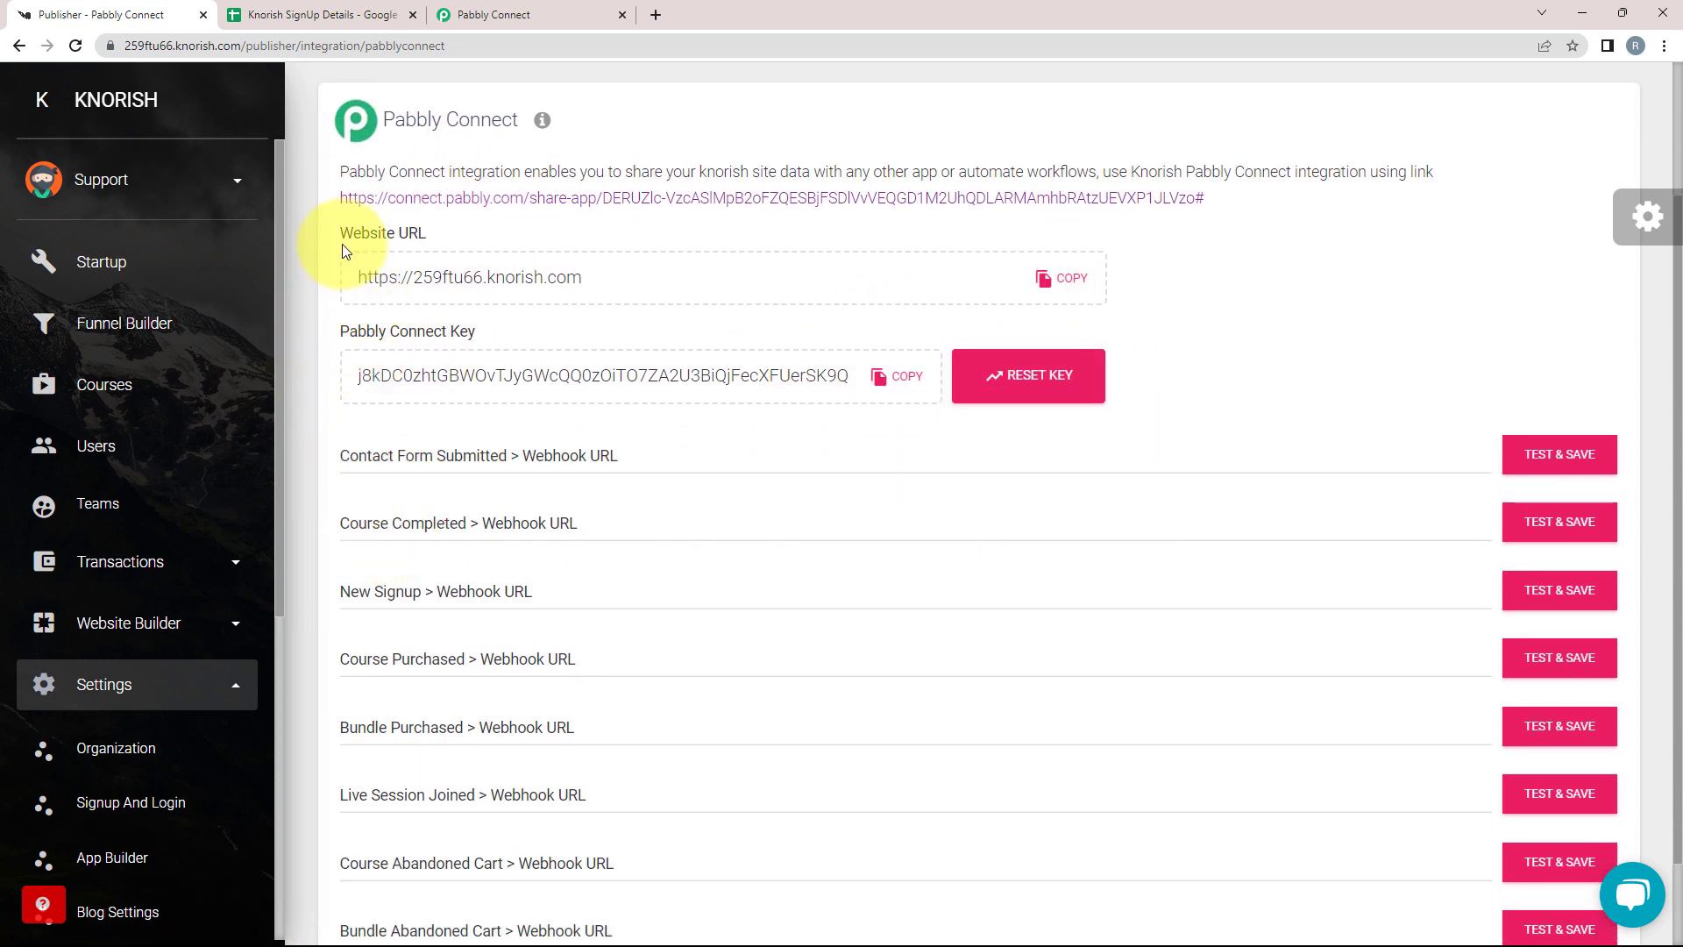
pyautogui.moveTo(341, 235); pyautogui.dragTo(438, 237)
pyautogui.moveTo(336, 330); pyautogui.dragTo(495, 336)
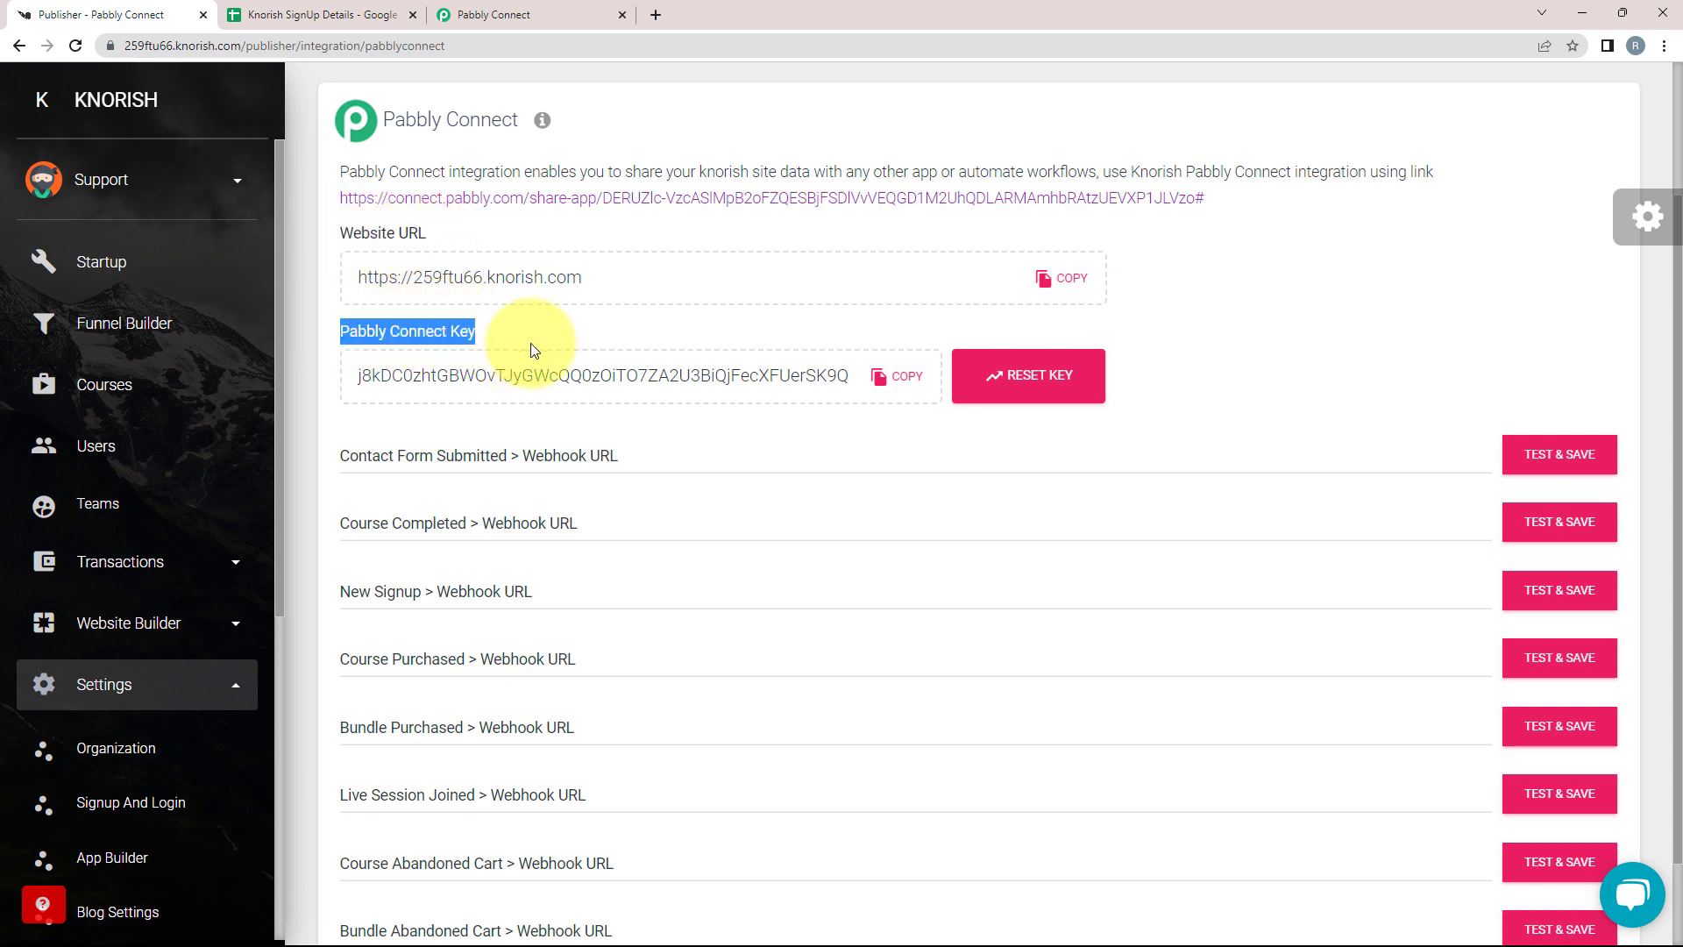
pyautogui.click(576, 424)
pyautogui.scroll(-1, 575, 429)
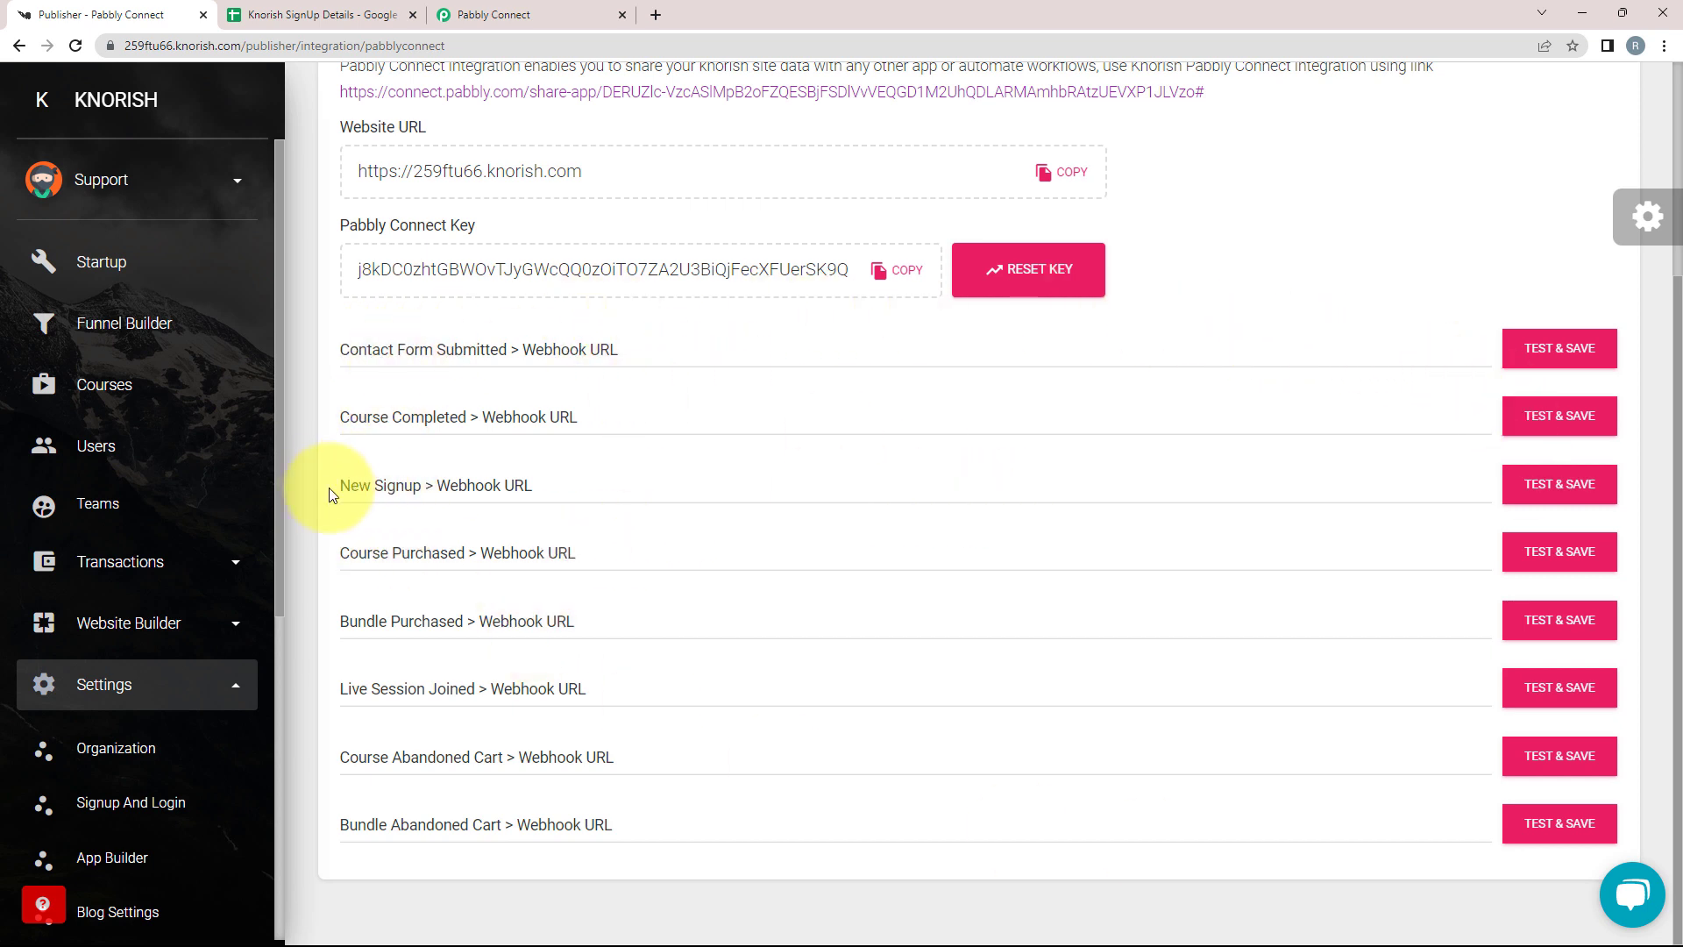
# Step: Copy the webhook URL again from Pabbly Connect, paste it as Knorish's New Signup webhook URL, and test and save it
pyautogui.click(433, 482)
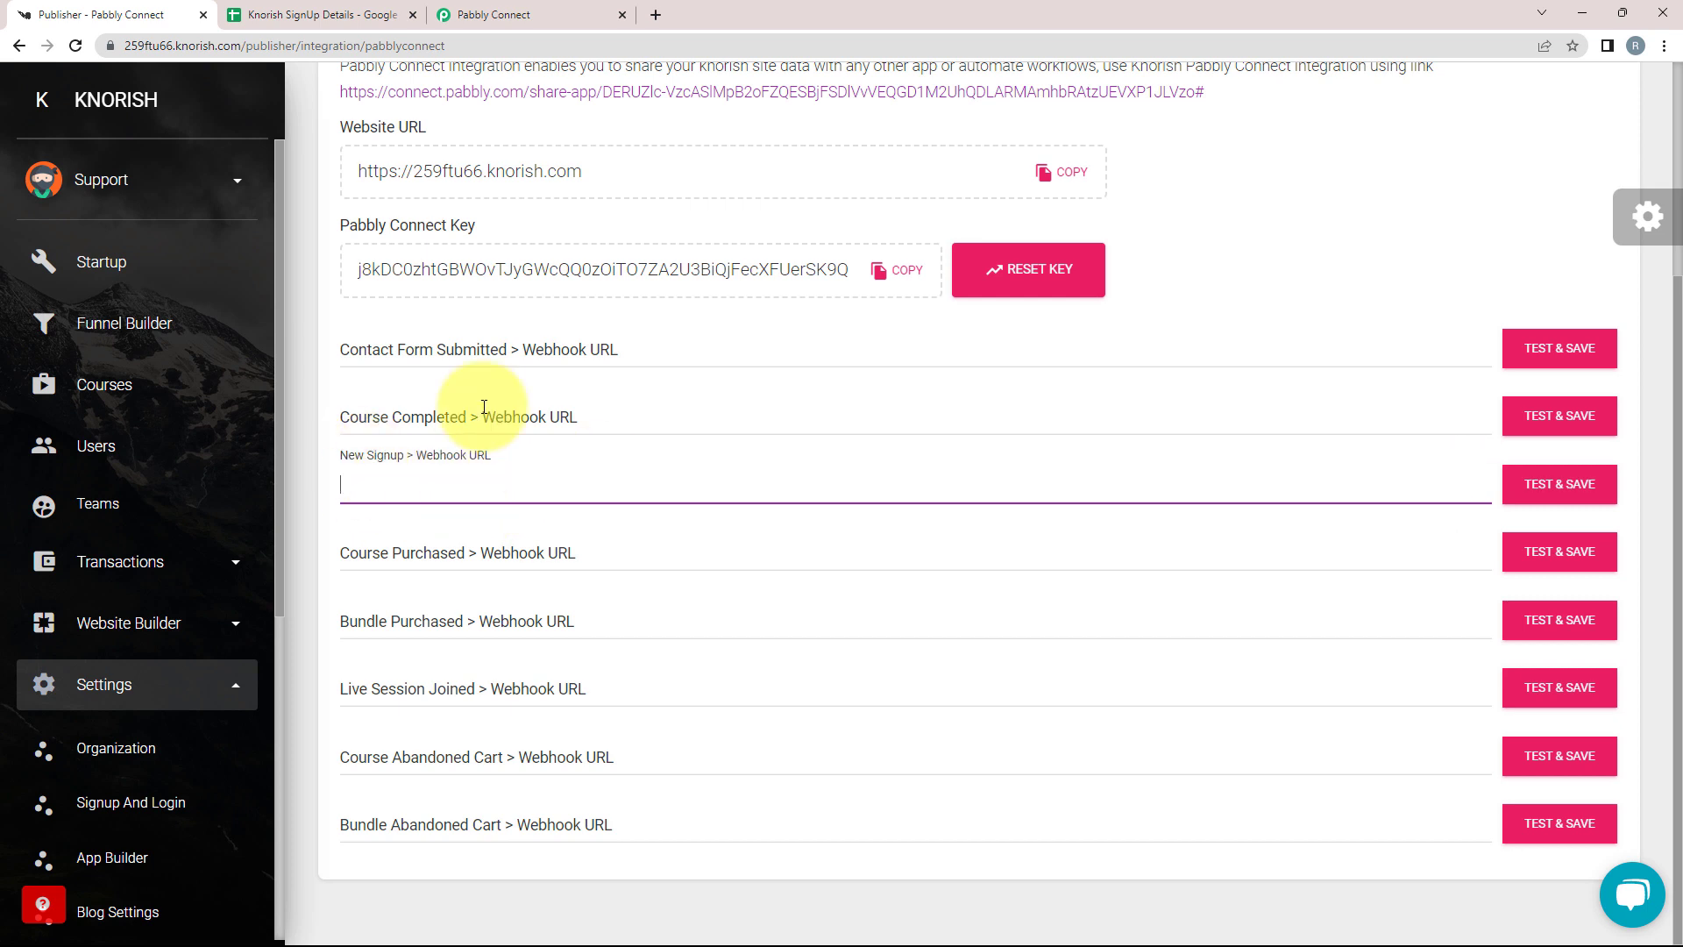
pyautogui.click(513, 17)
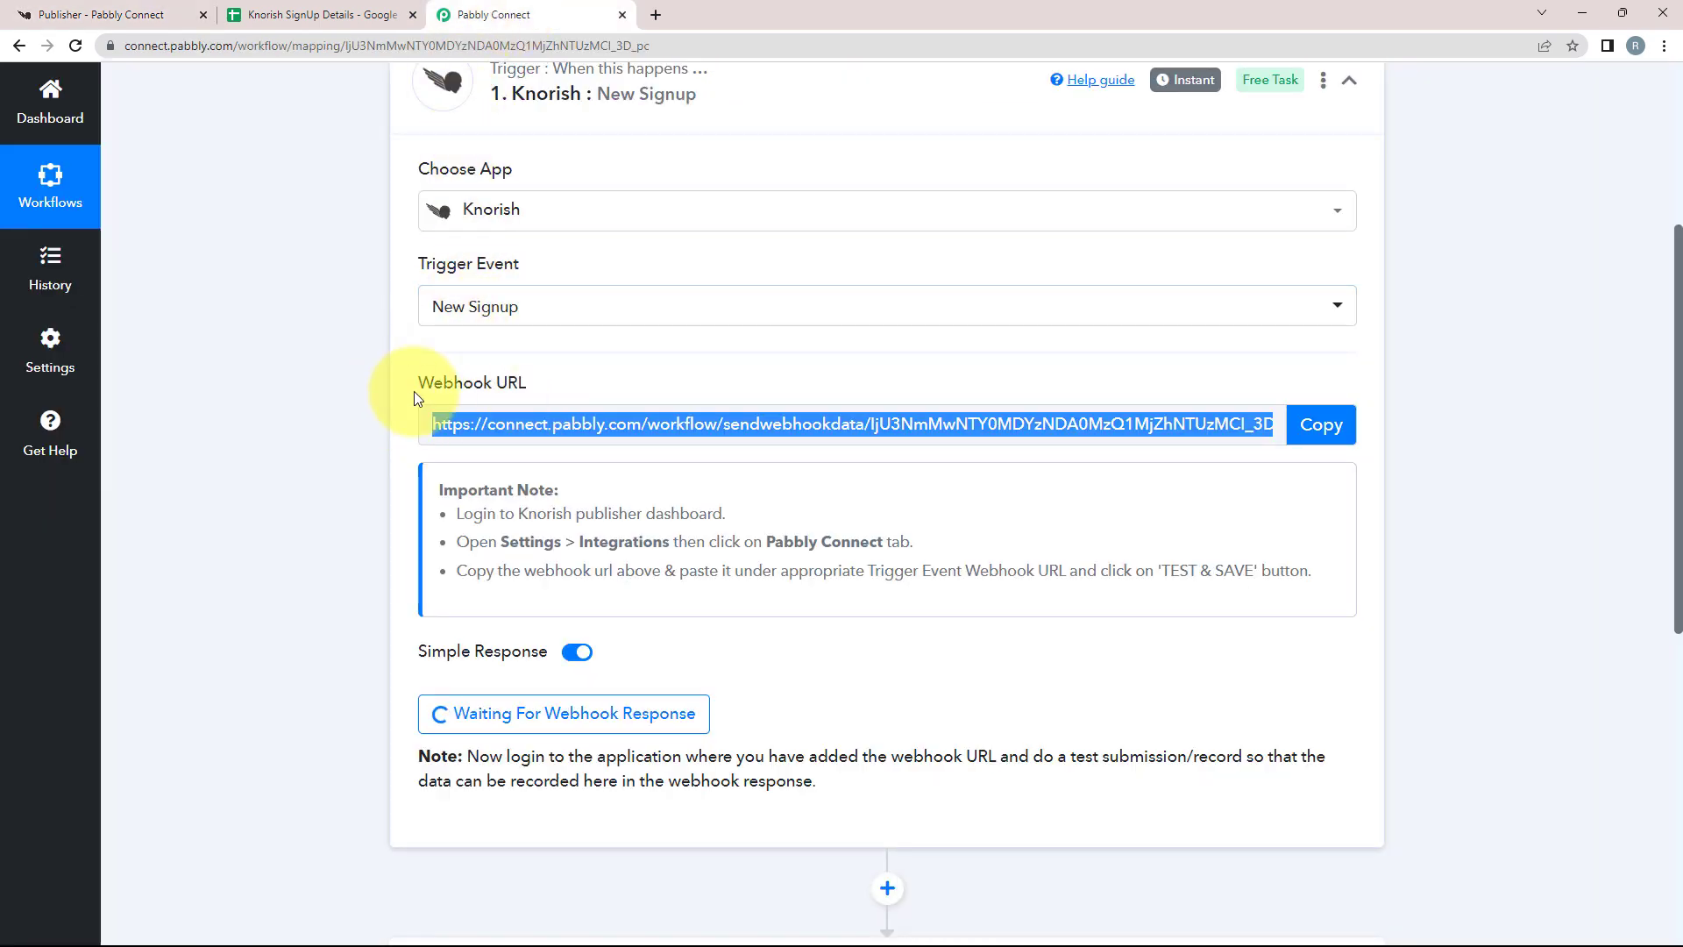
pyautogui.click(1322, 438)
pyautogui.click(97, 15)
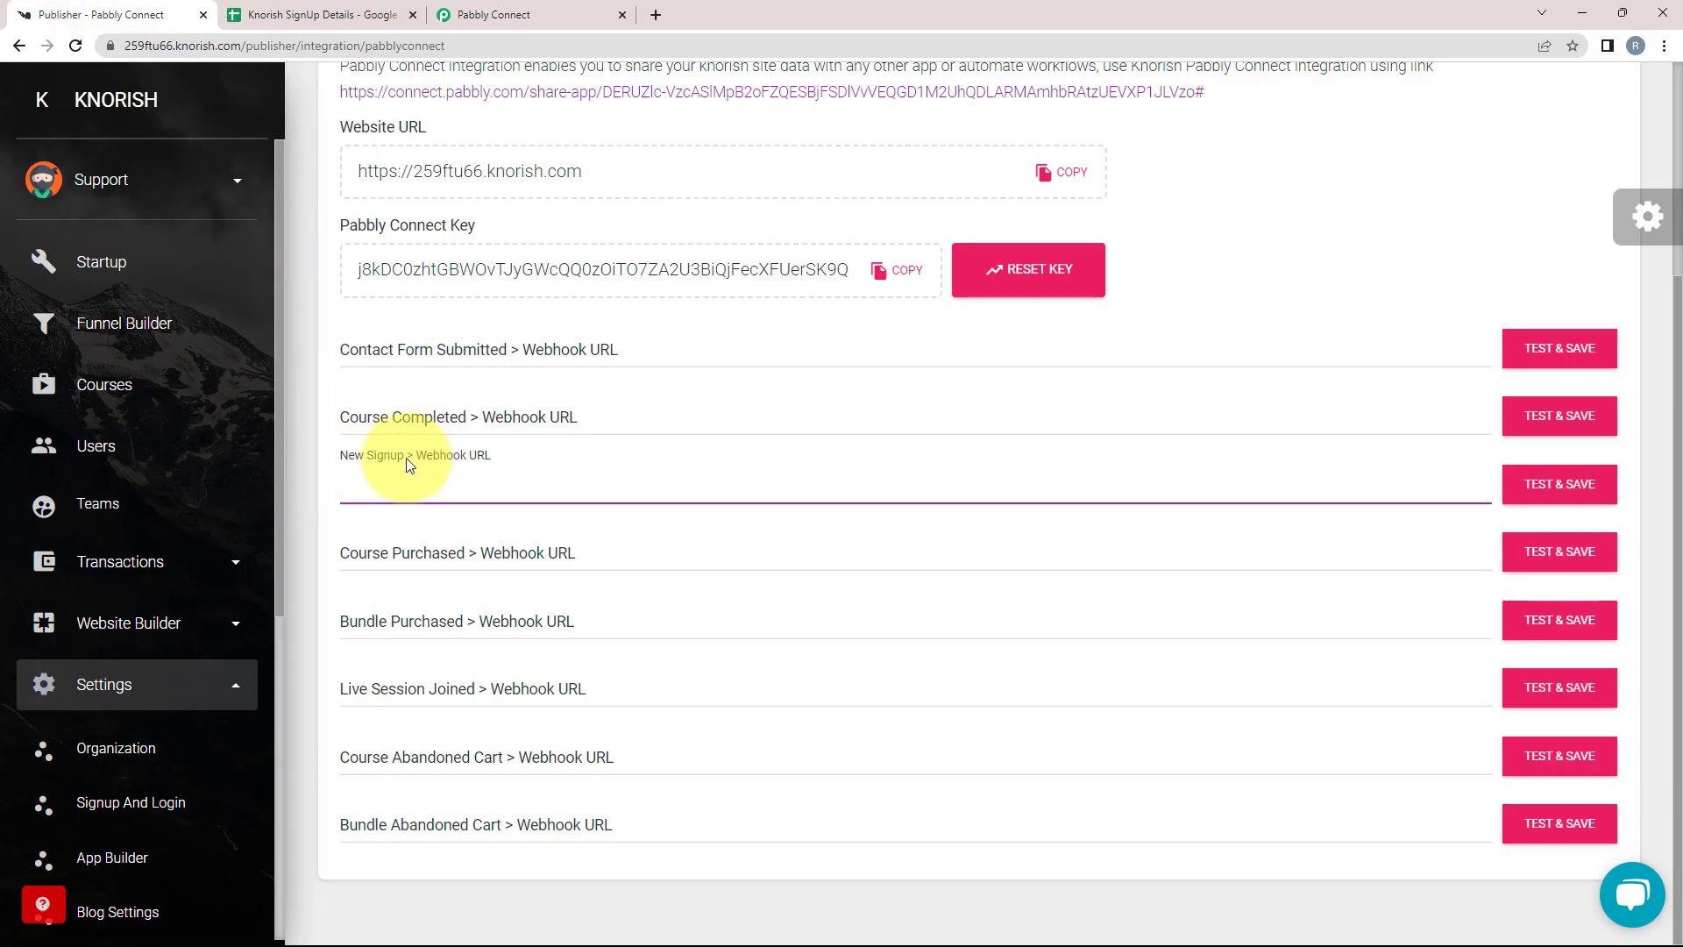
pyautogui.rightClick(423, 484)
pyautogui.click(444, 636)
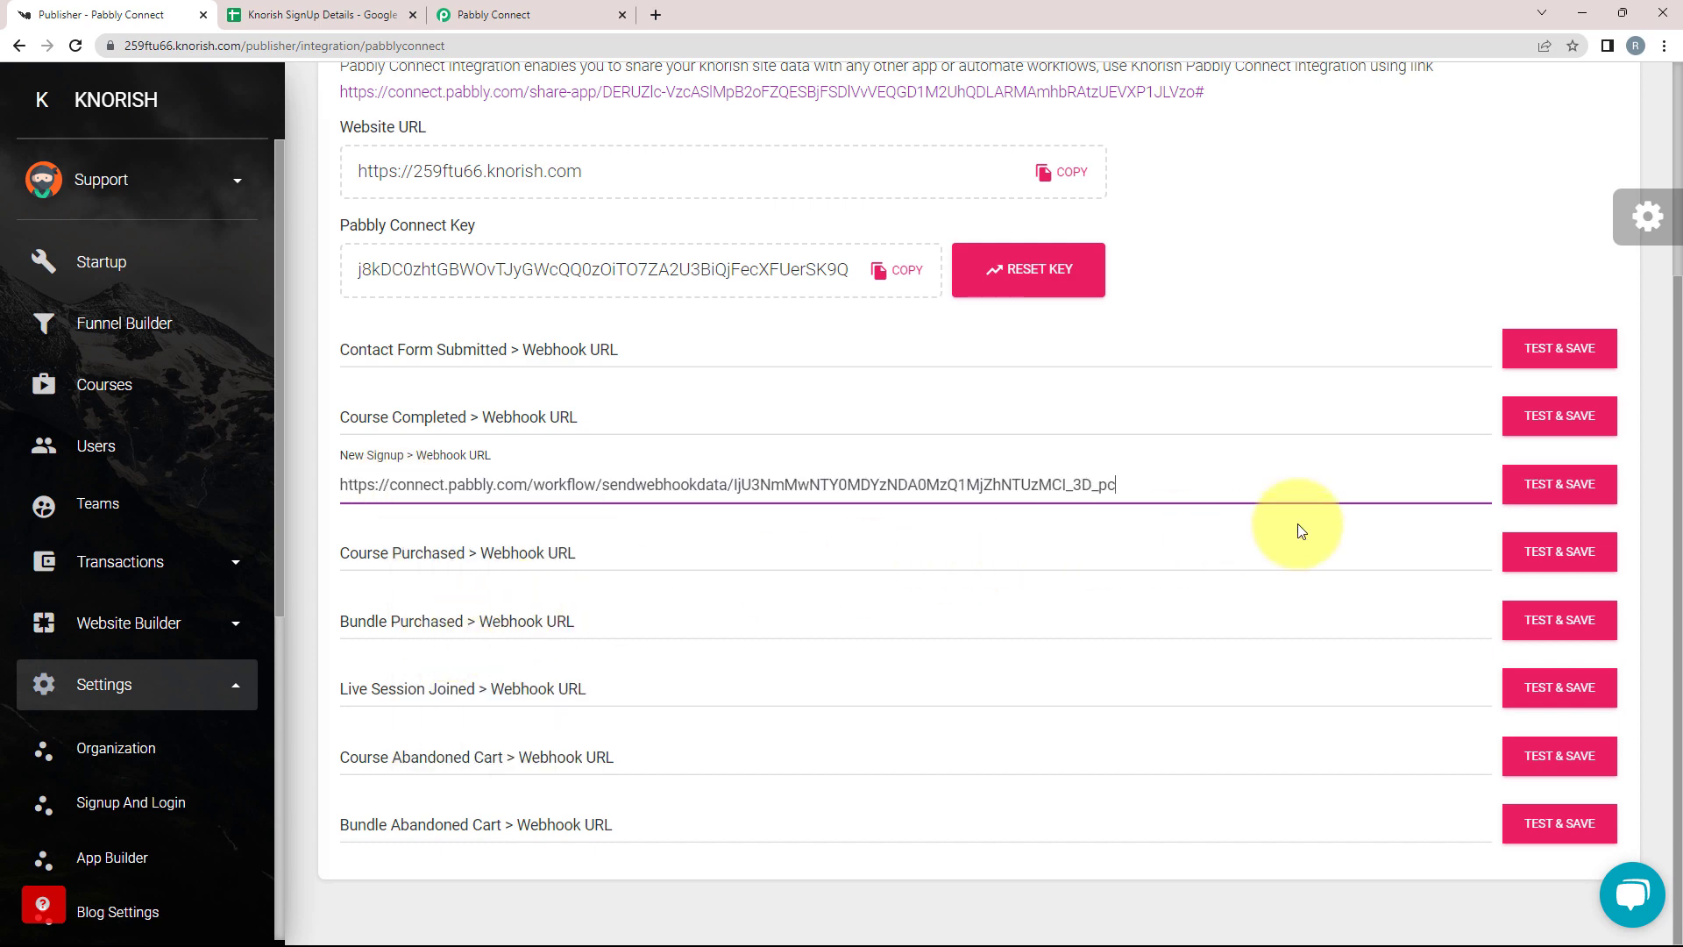
pyautogui.click(1548, 484)
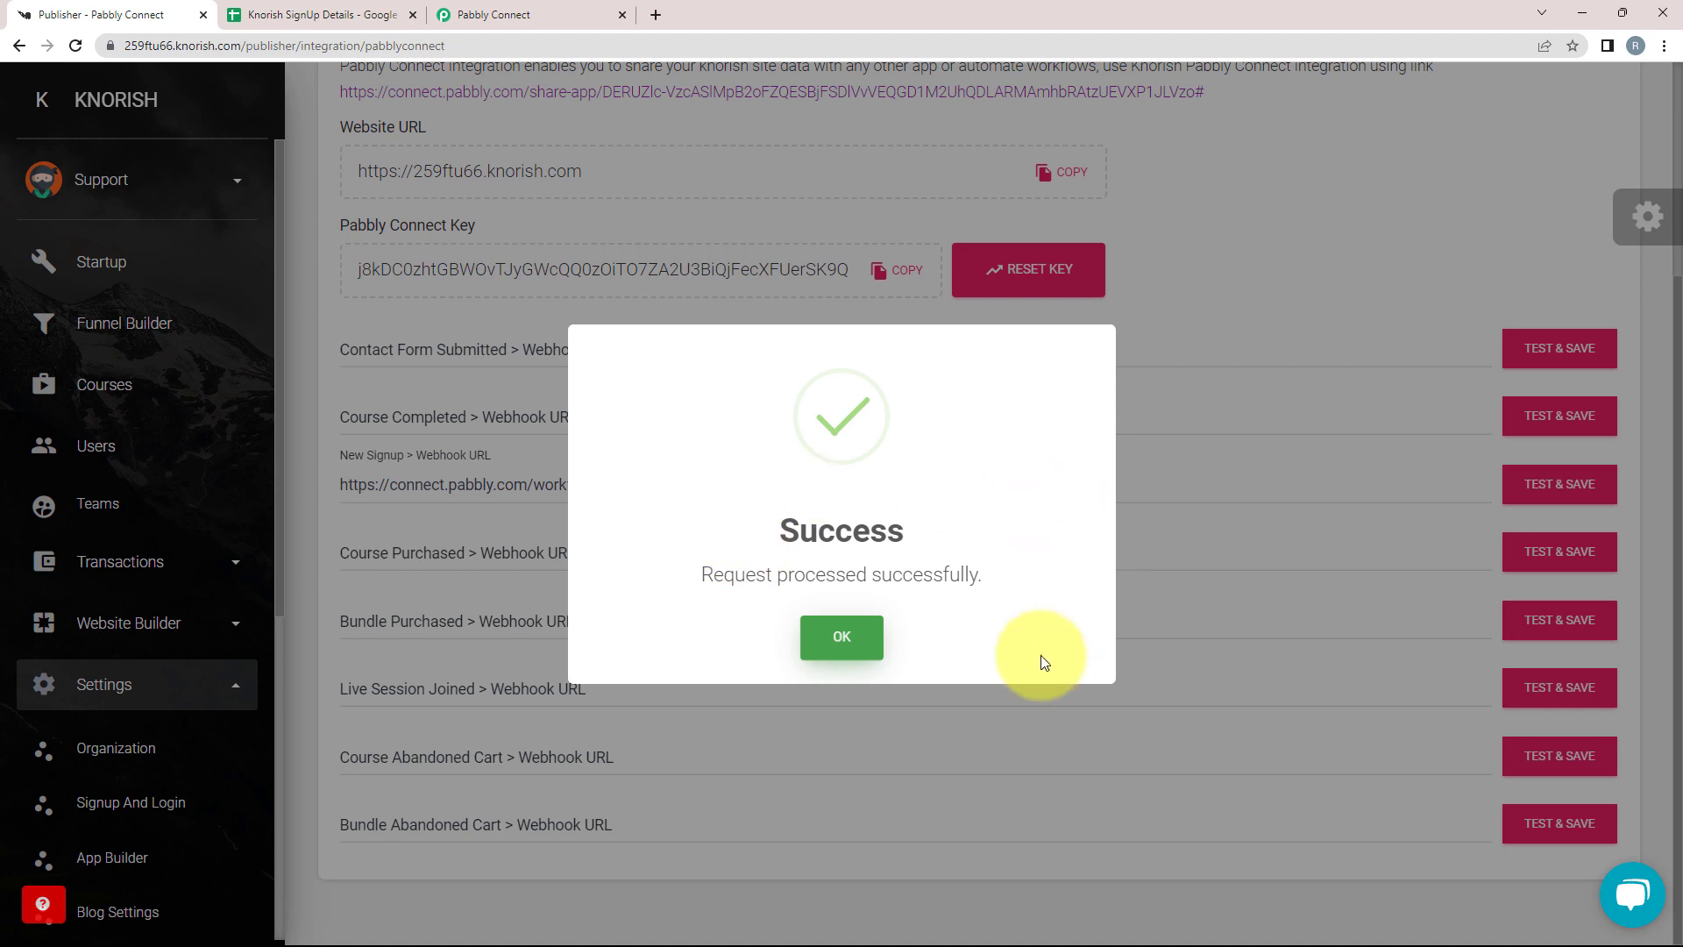
pyautogui.click(839, 646)
pyautogui.scroll(3, 834, 646)
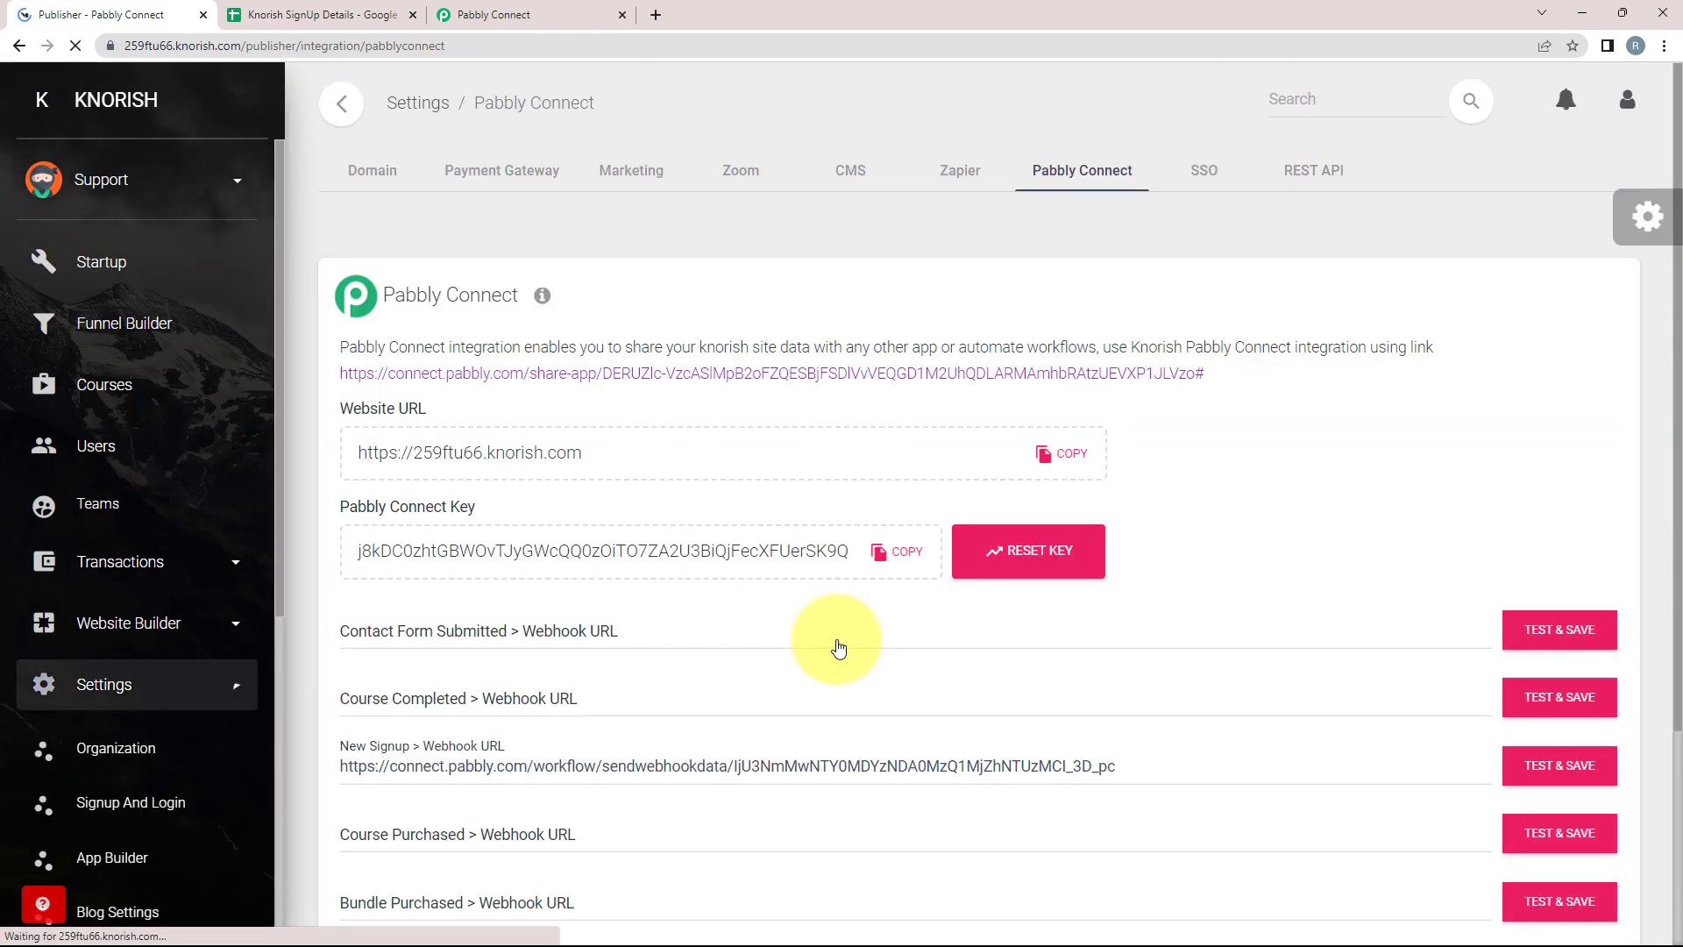
# Step: Return to Pabbly Connect and examine the response fields captured by the New Signup trigger
pyautogui.click(620, 9)
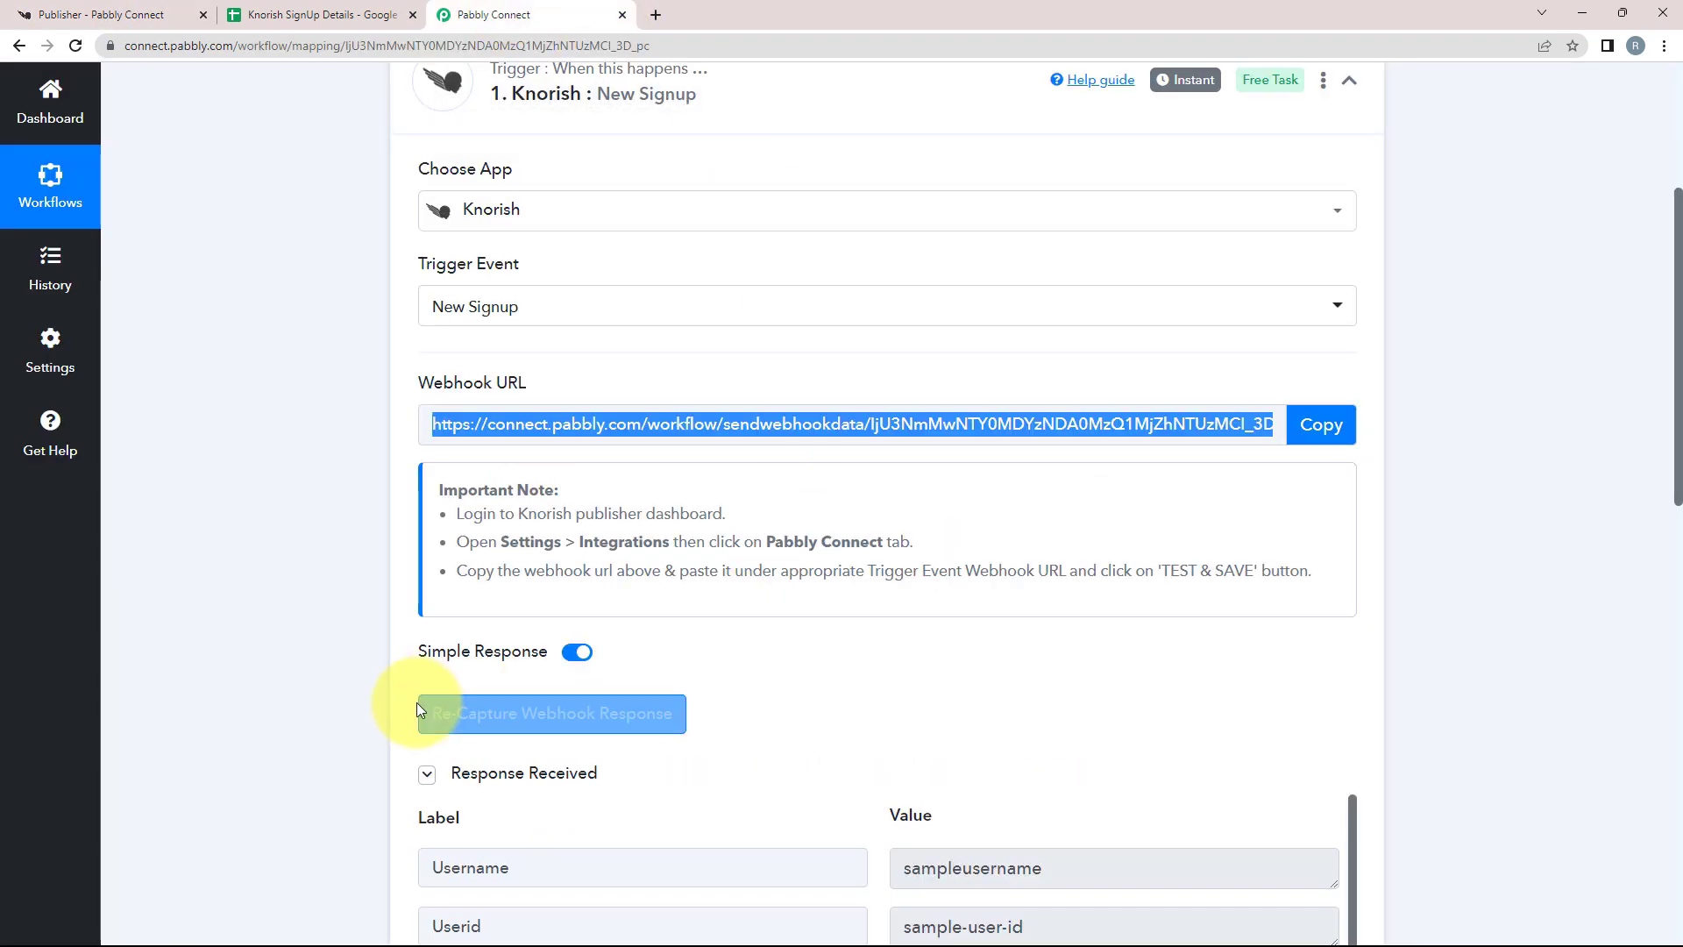
pyautogui.scroll(-2, 308, 556)
pyautogui.scroll(-2, 416, 605)
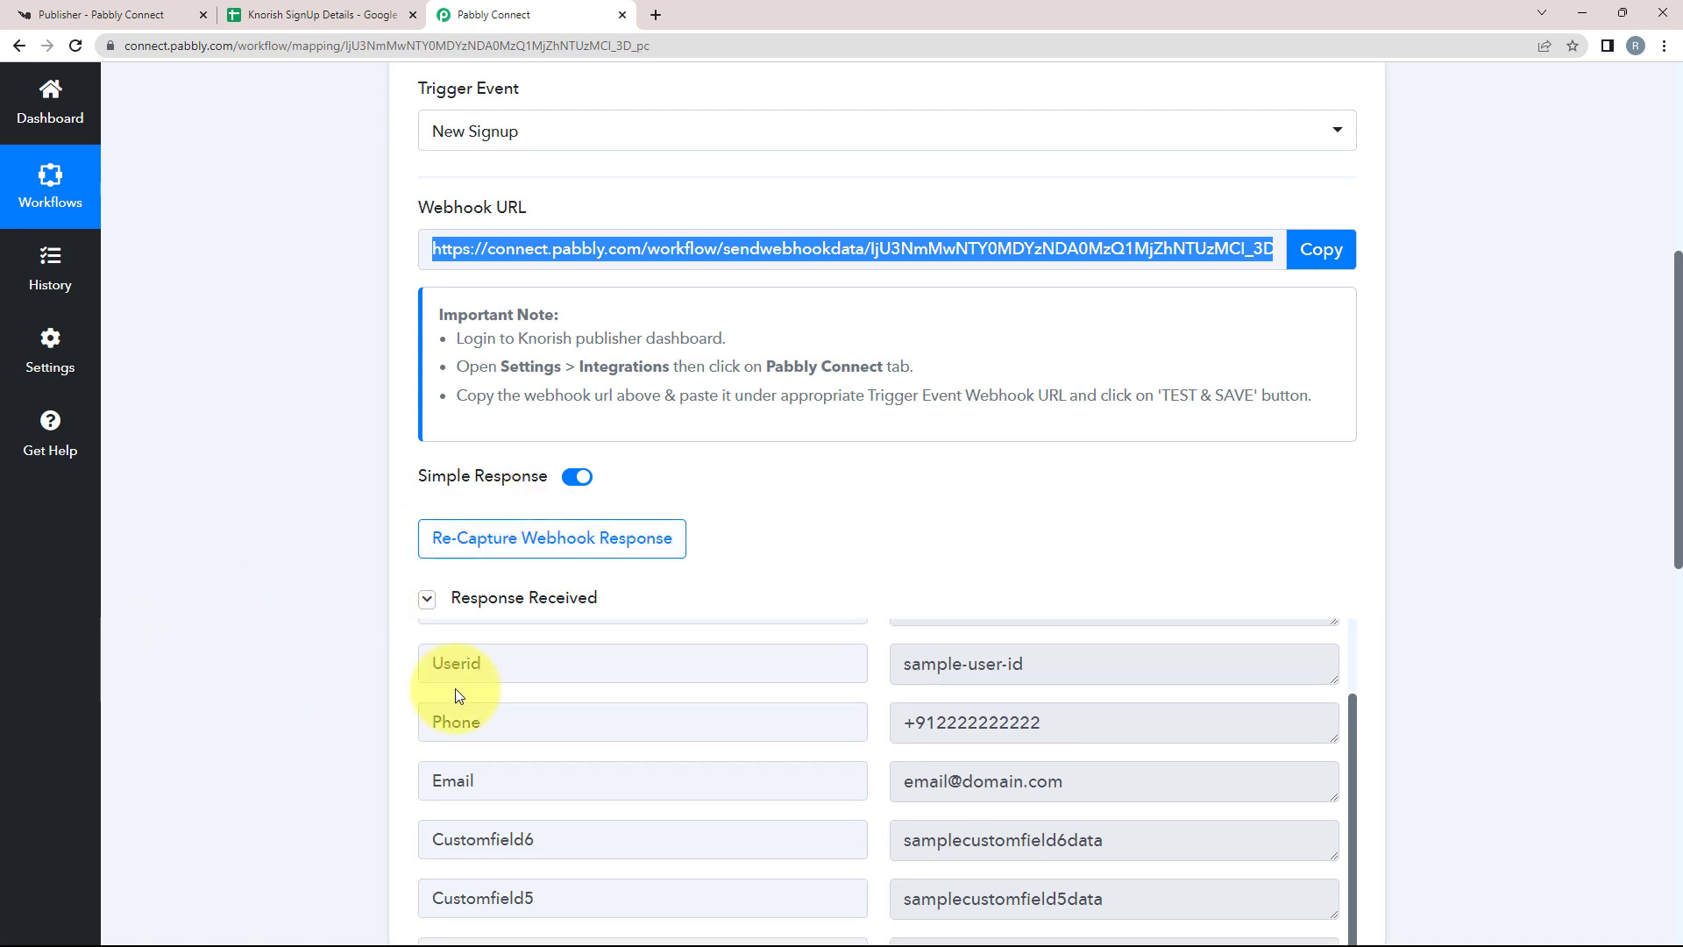
# Step: Compare the captured sample response in Pabbly Connect with the New Signup webhook URL saved in the Knorish integration settings
pyautogui.scroll(-1, 143, 725)
pyautogui.scroll(3, 914, 750)
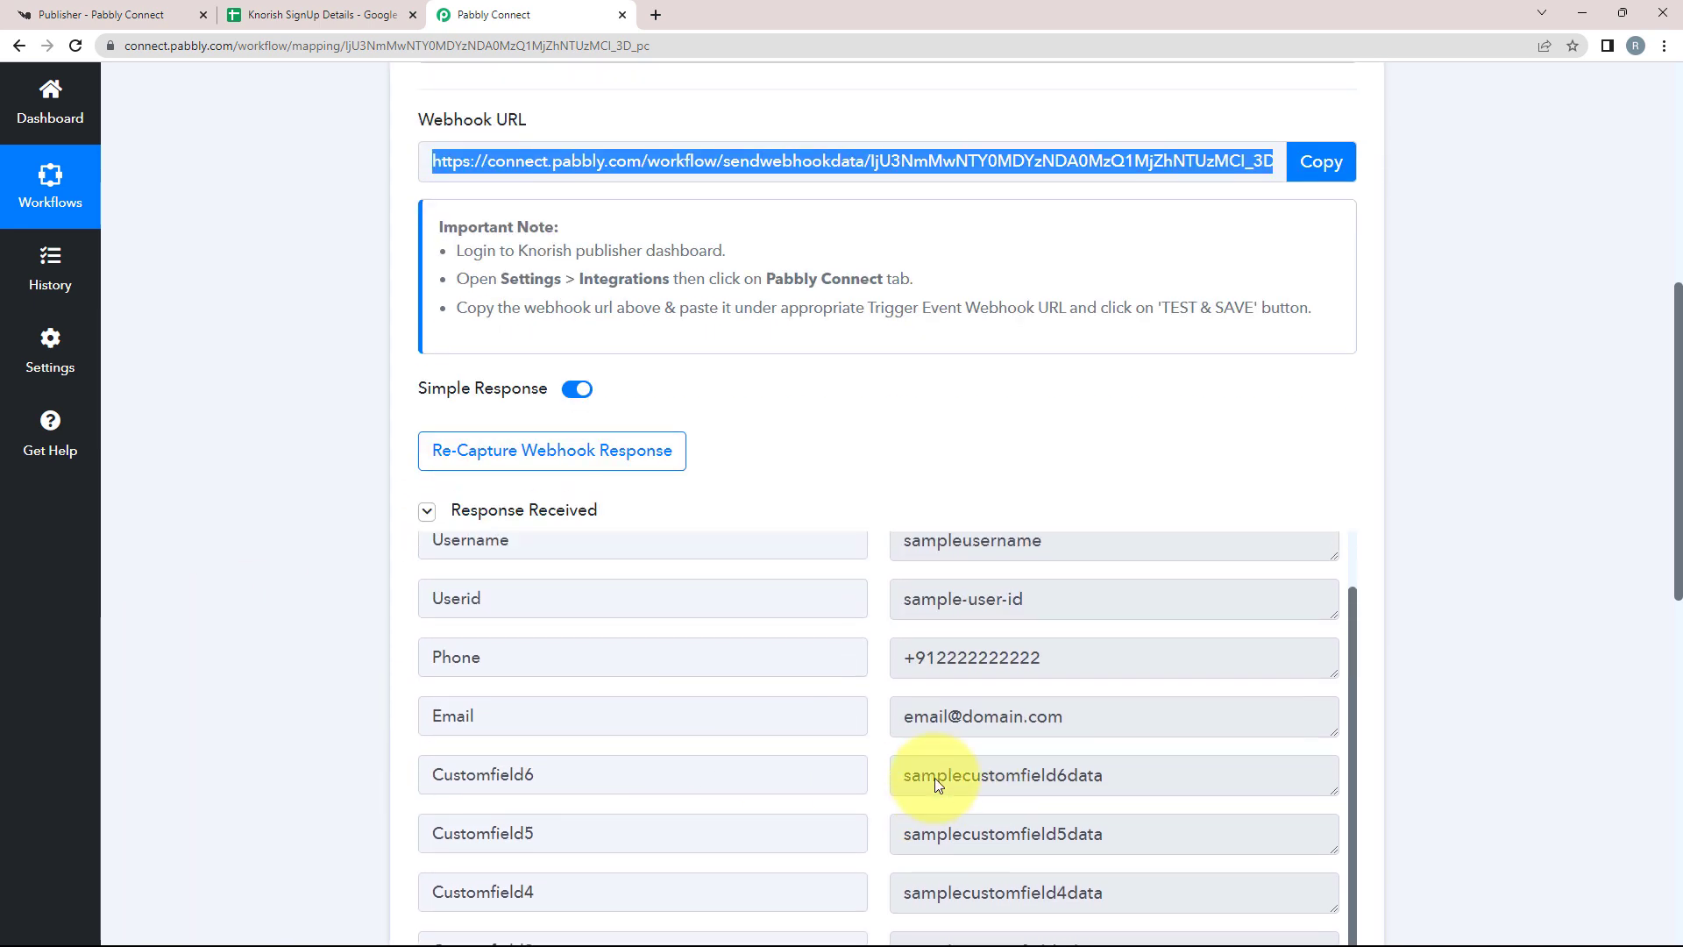
pyautogui.click(55, 15)
pyautogui.scroll(-3, 644, 780)
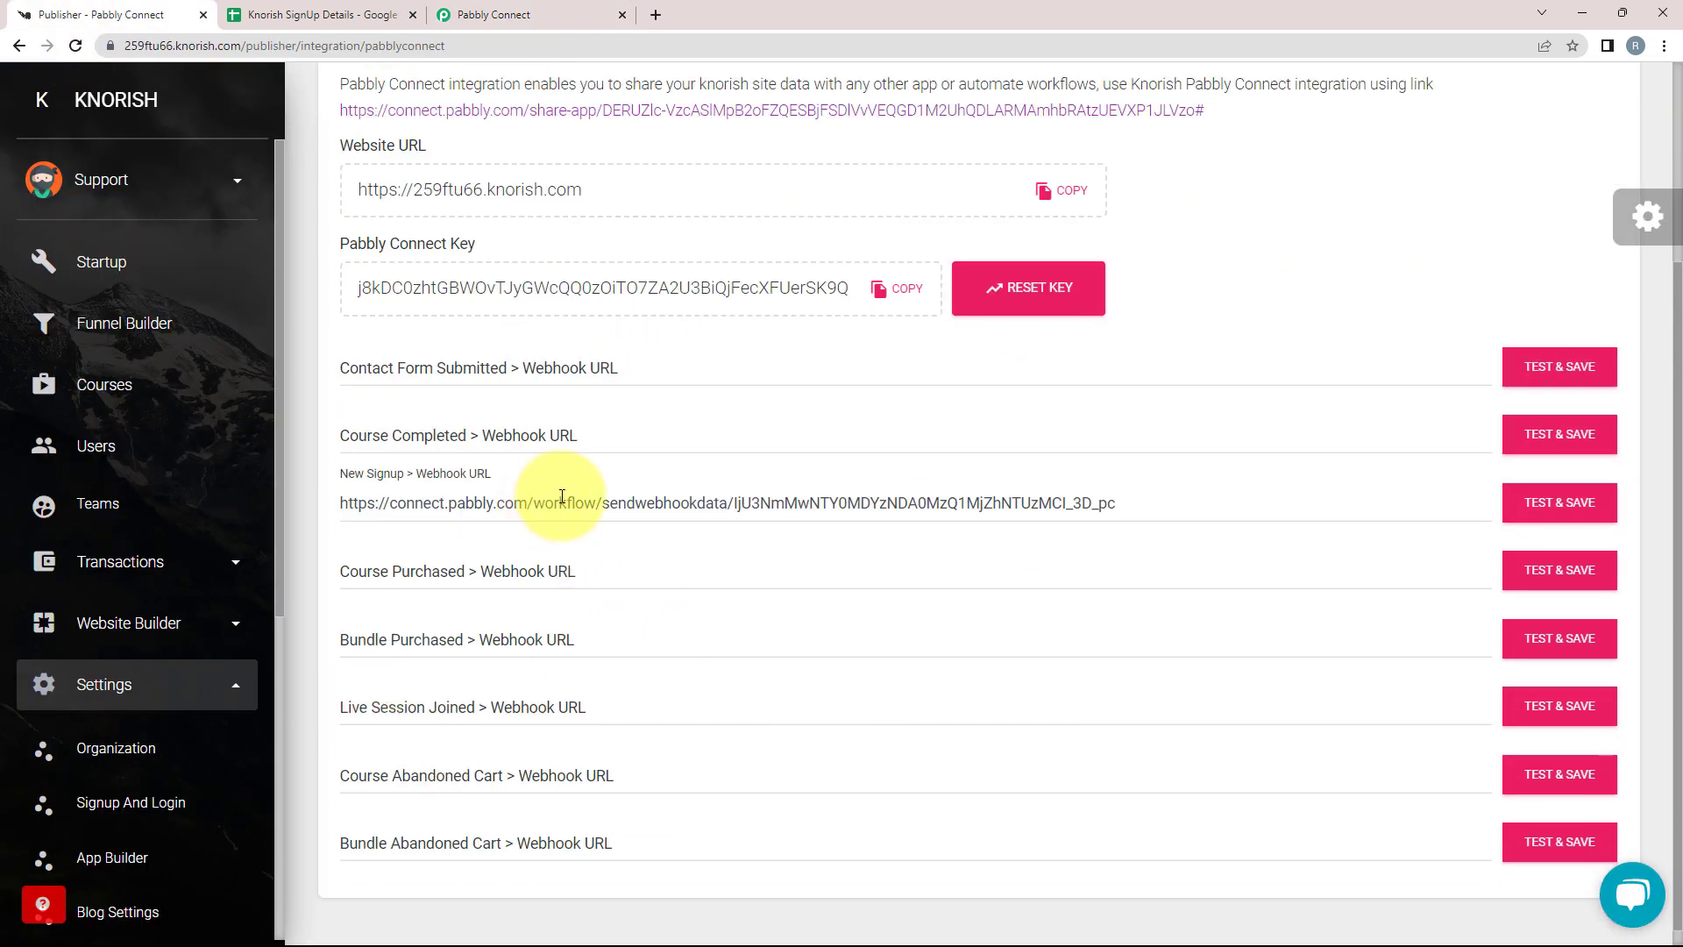
pyautogui.click(535, 15)
pyautogui.scroll(-6, 395, 676)
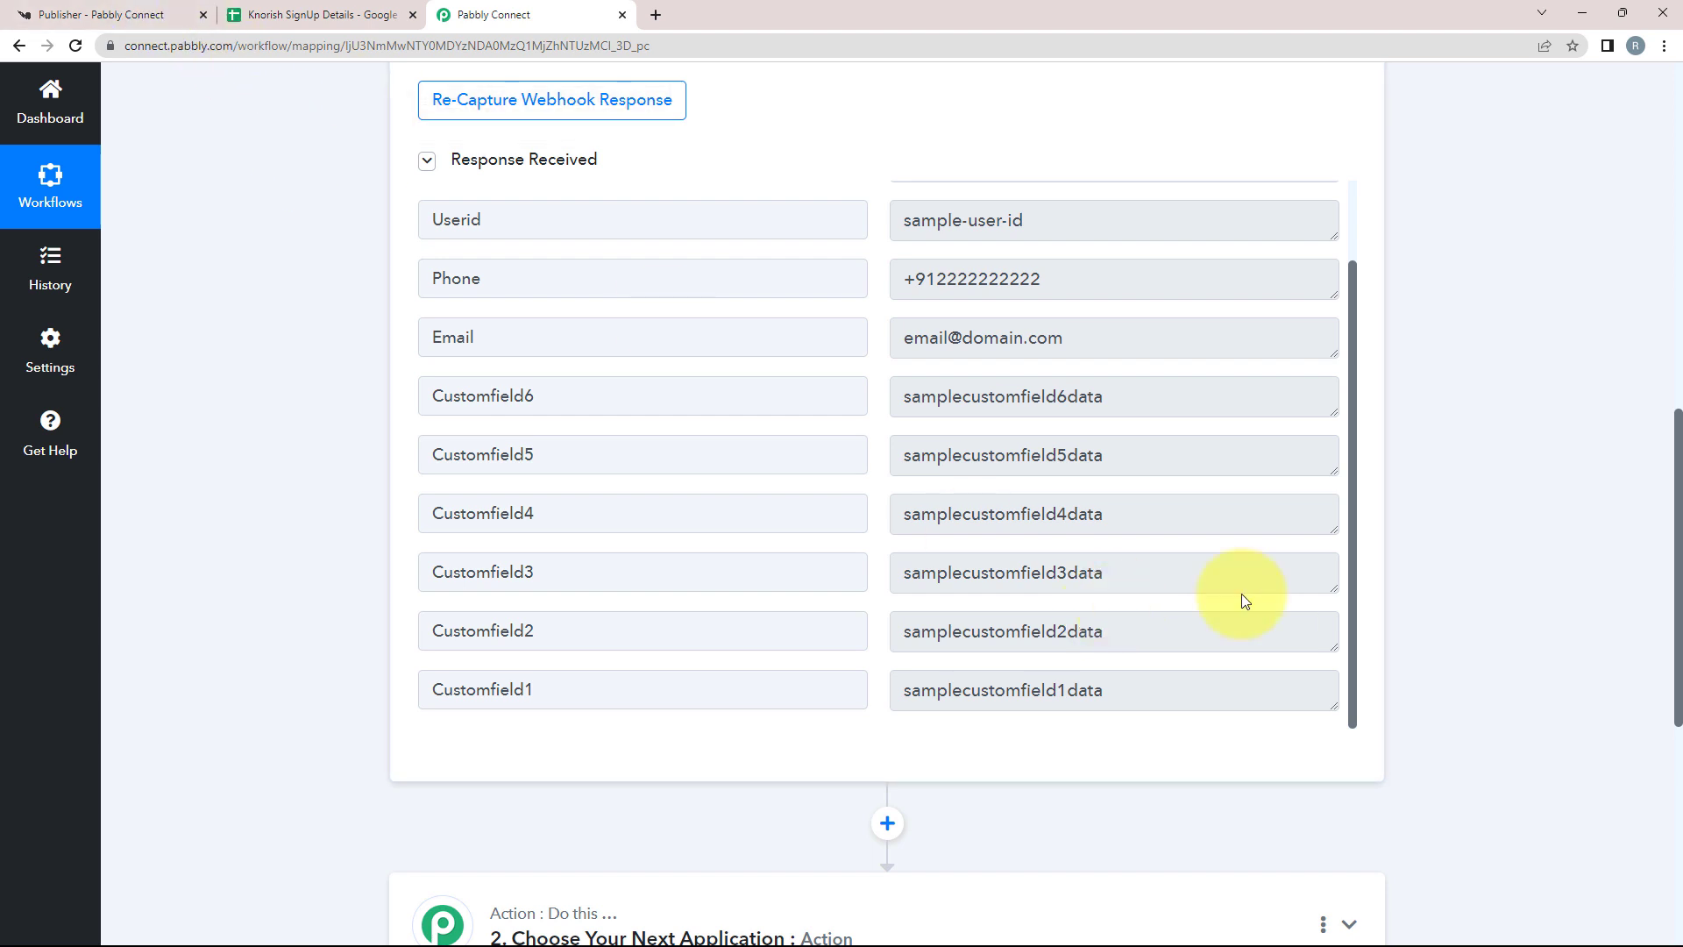
# Step: Start re-capturing the webhook response for the Knorish New Signup trigger
pyautogui.scroll(2, 444, 631)
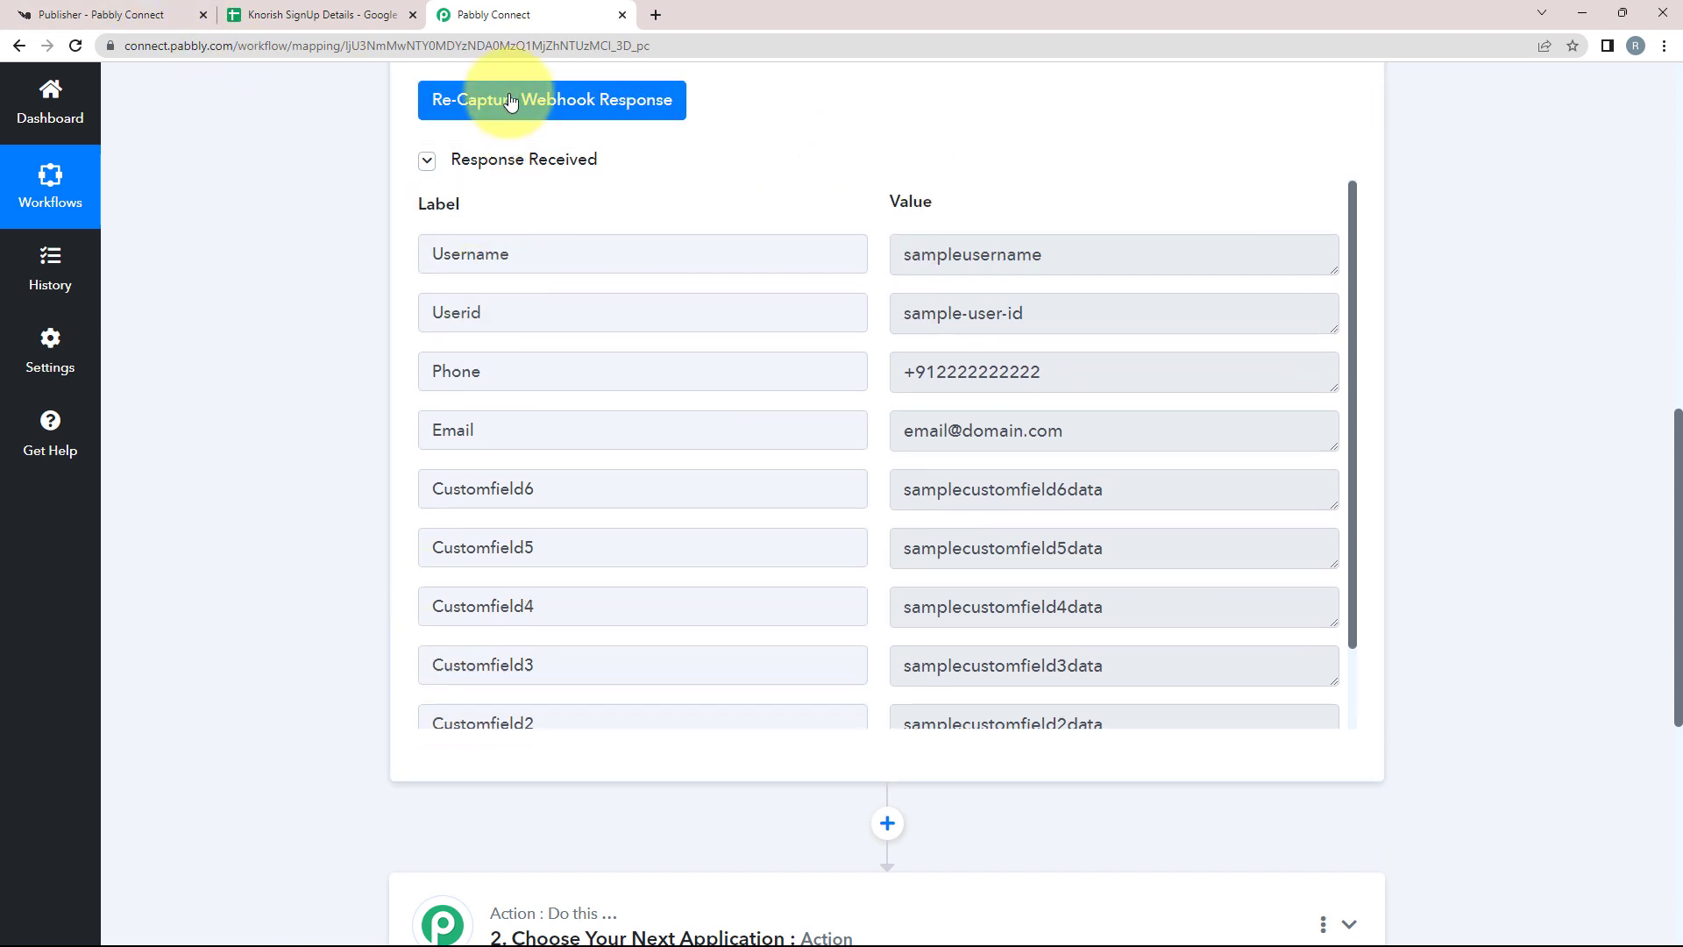
pyautogui.click(511, 102)
pyautogui.click(754, 628)
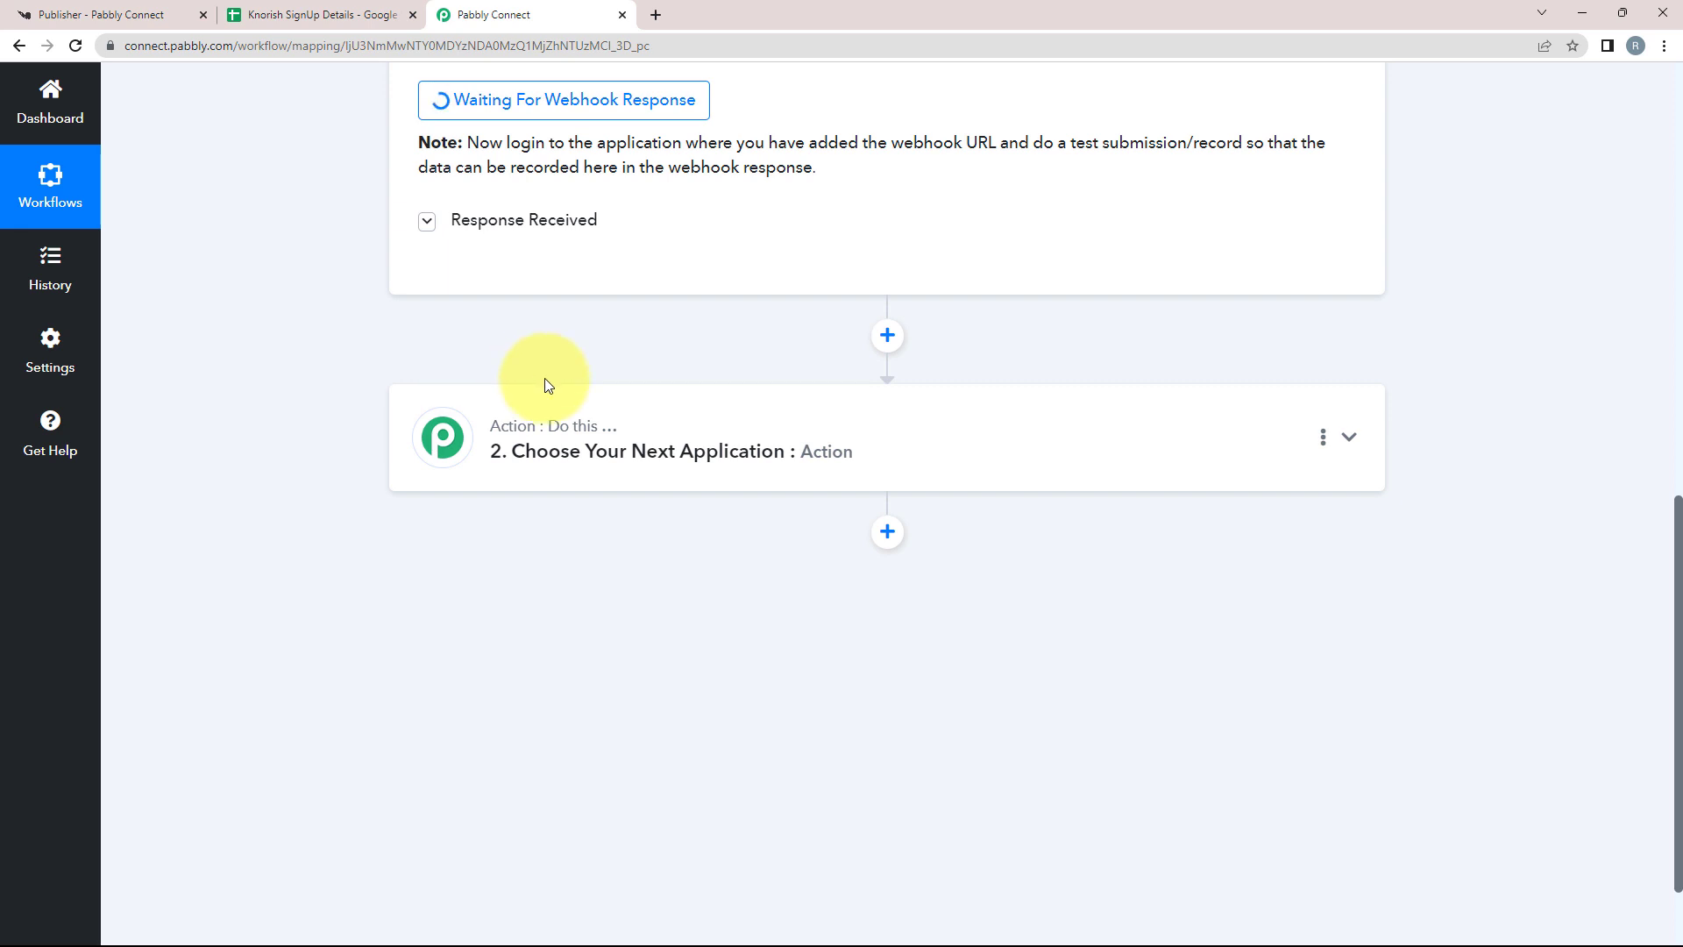
# Step: Switch to Knorish, copy the website URL from its Pabbly Connect settings, and open the site in a new incognito window
pyautogui.click(105, 14)
pyautogui.scroll(2, 570, 491)
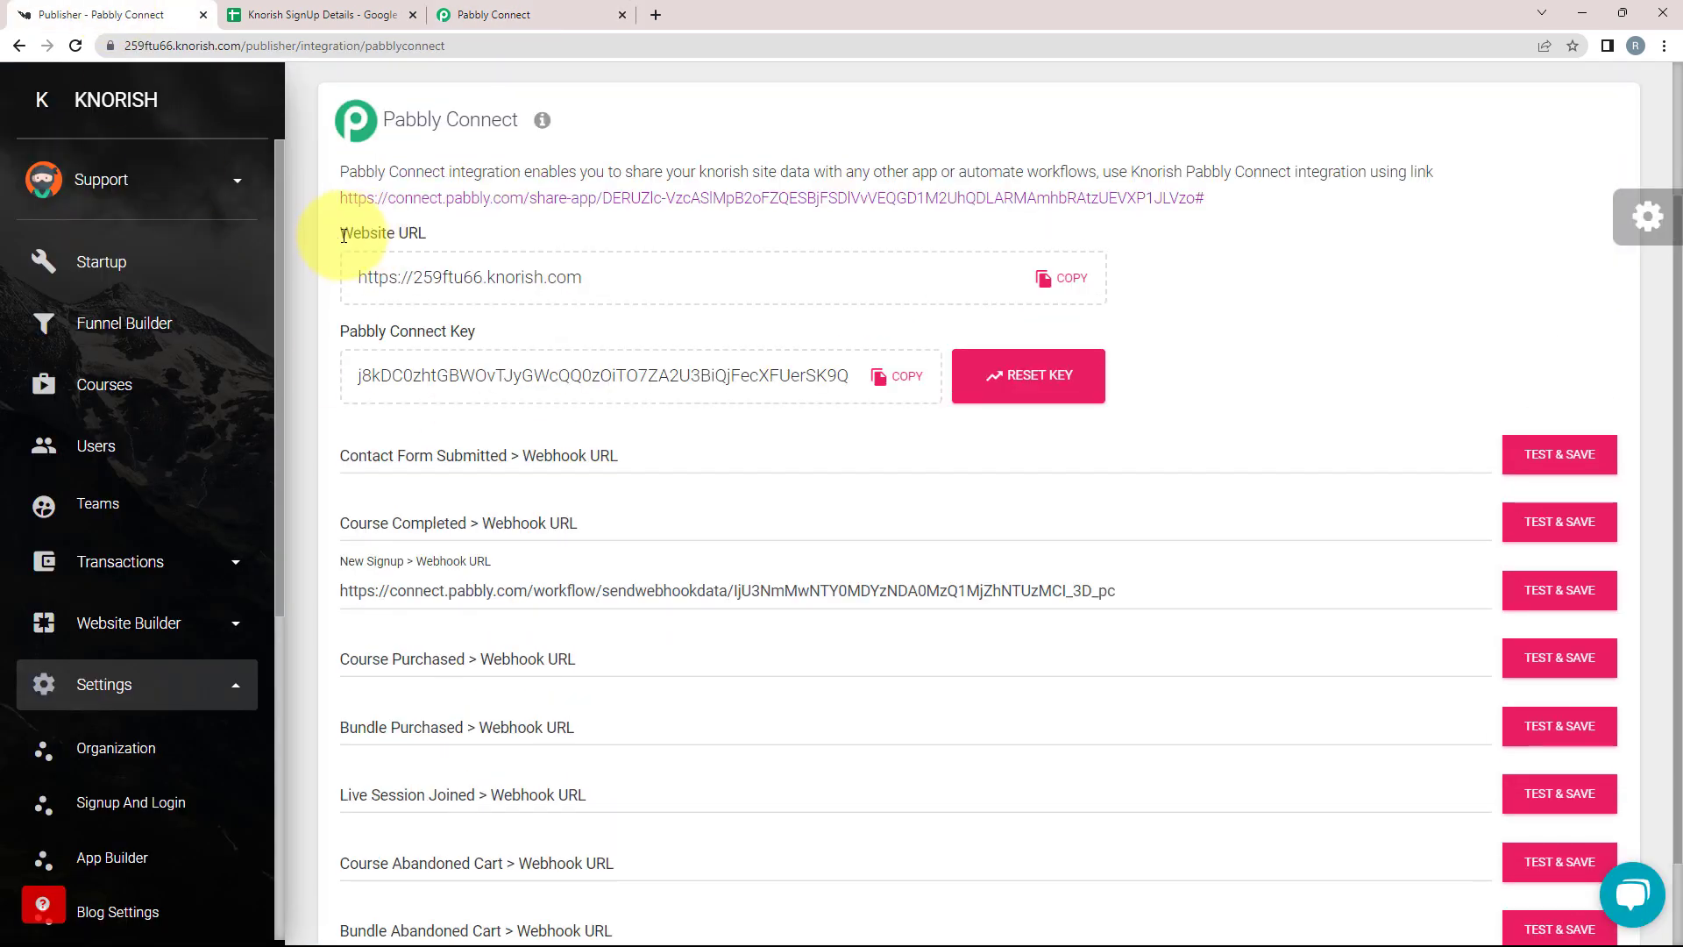
pyautogui.moveTo(343, 235); pyautogui.dragTo(434, 229)
pyautogui.click(1064, 279)
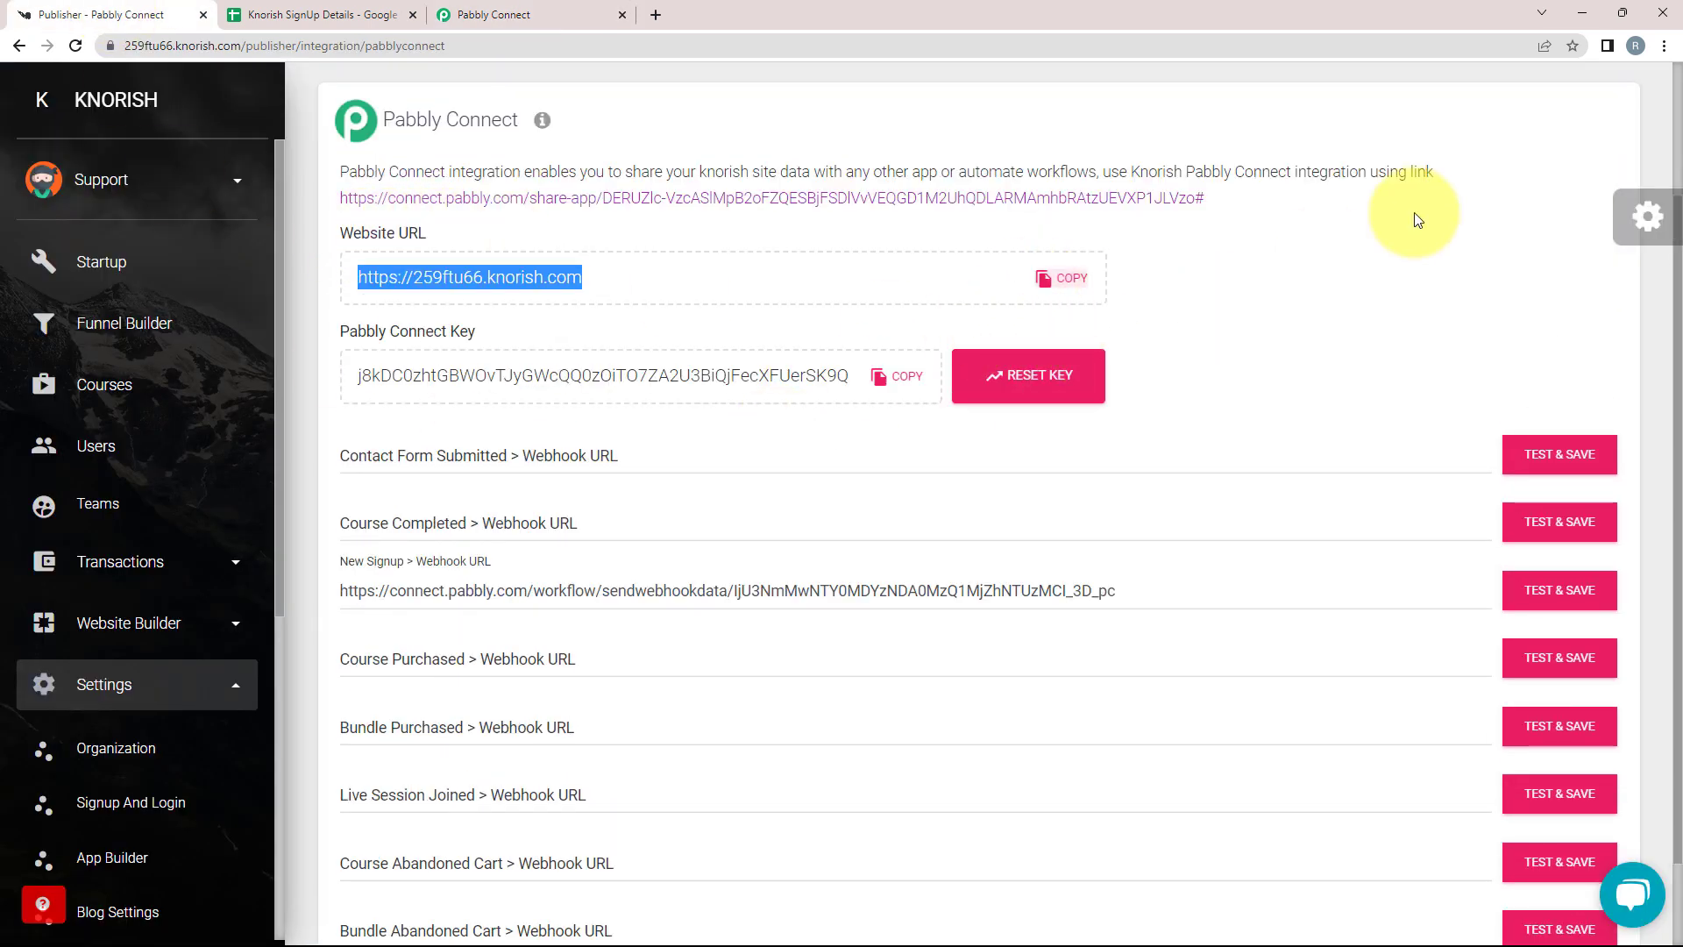
pyautogui.click(1664, 45)
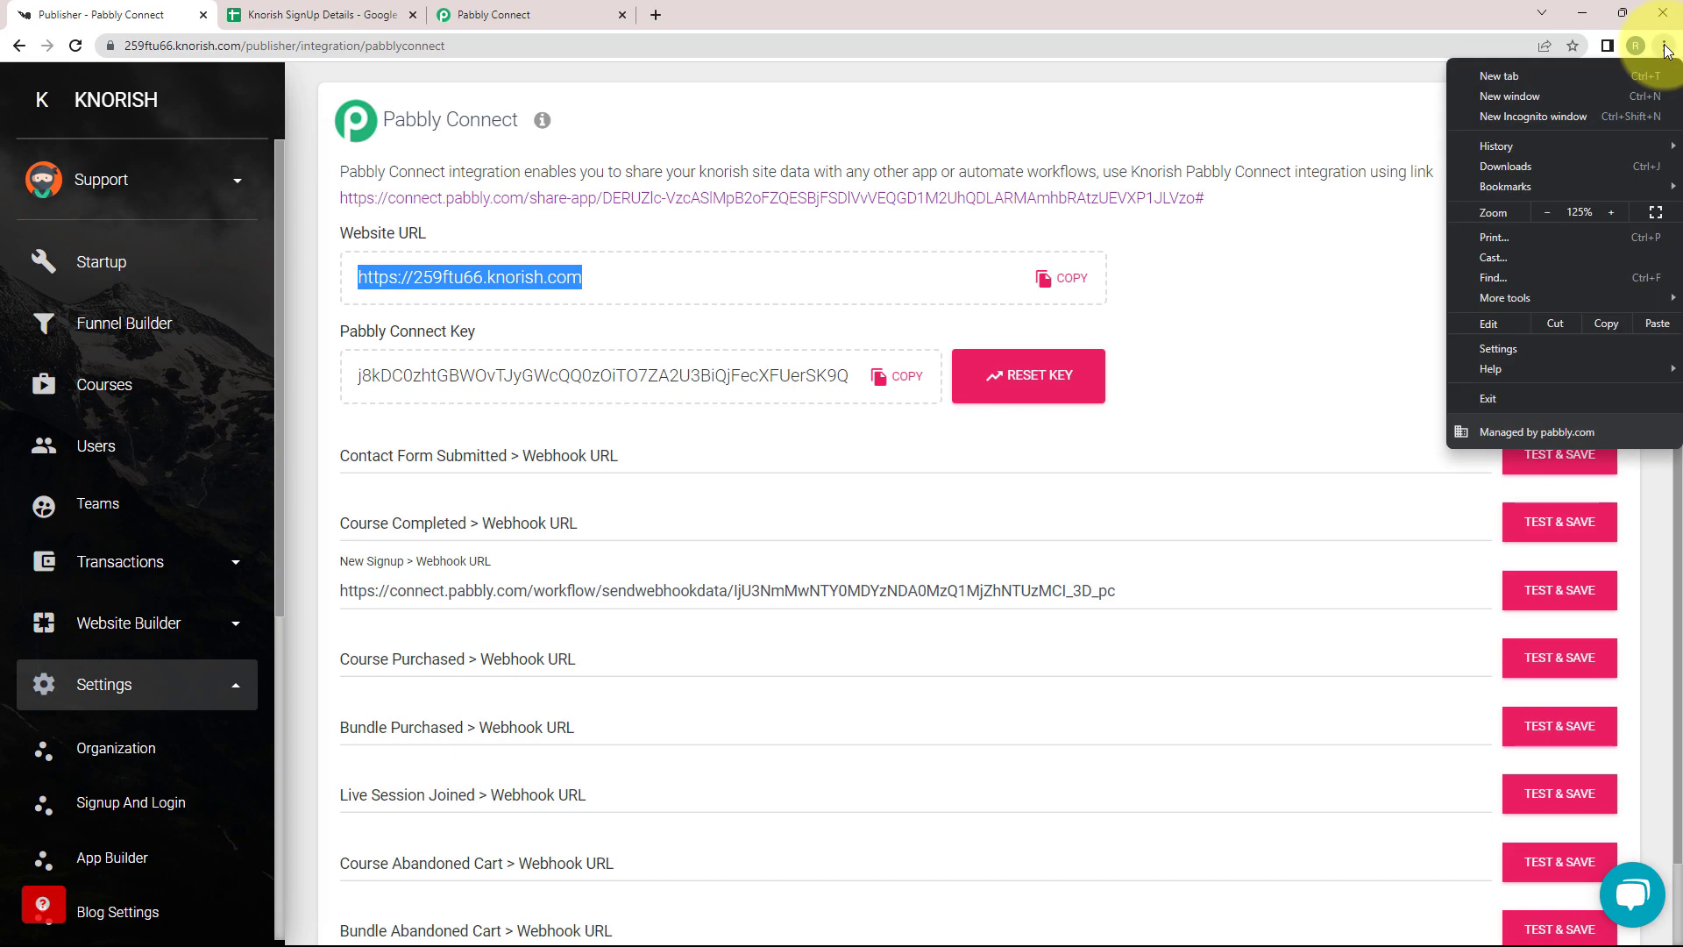
pyautogui.click(1575, 115)
pyautogui.rightClick(206, 44)
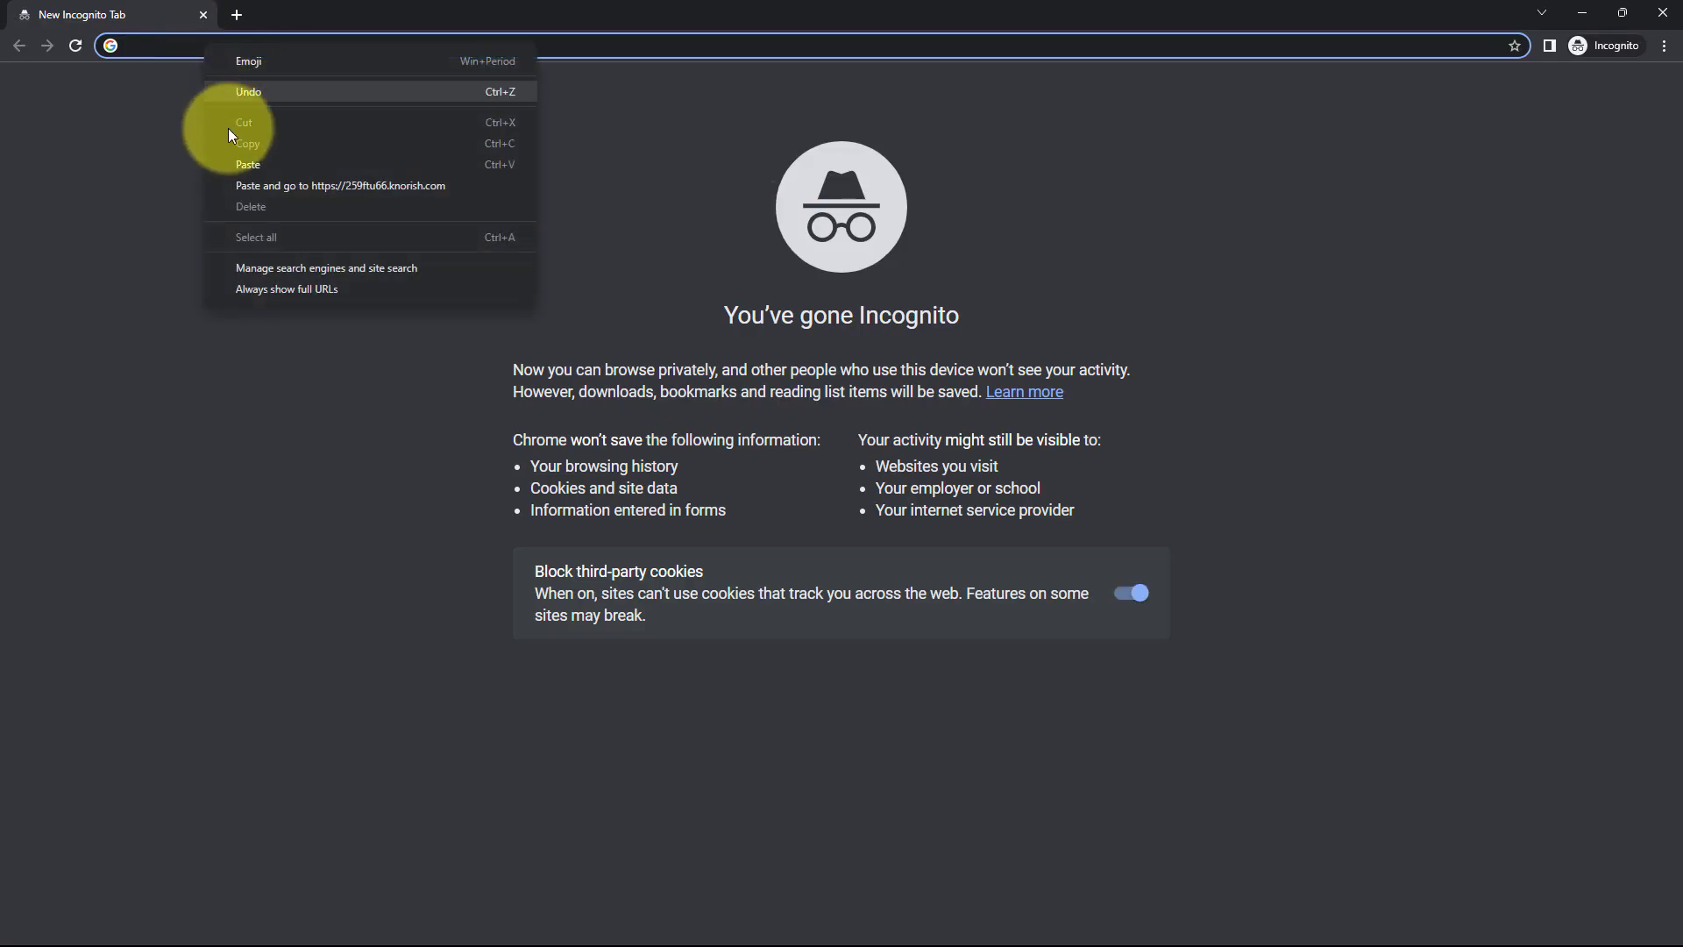
pyautogui.click(245, 156)
pyautogui.press('Return')
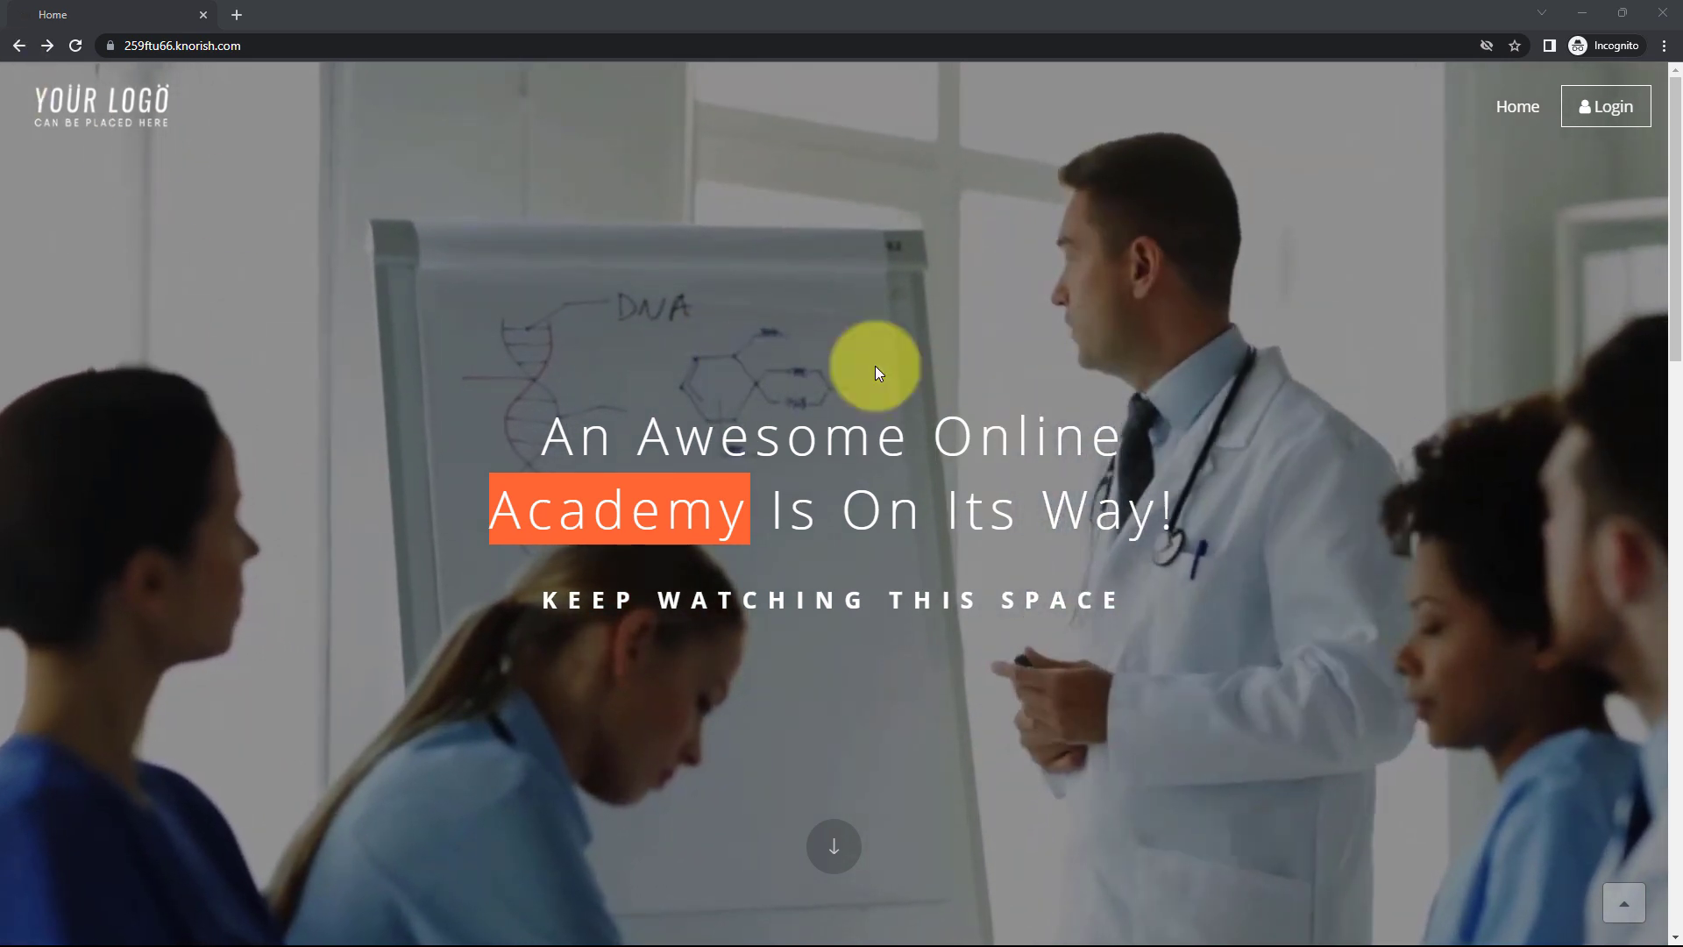
# Step: Open the site's signup form, fill in the test user's name, email, password and phone number, and submit it
pyautogui.click(1587, 110)
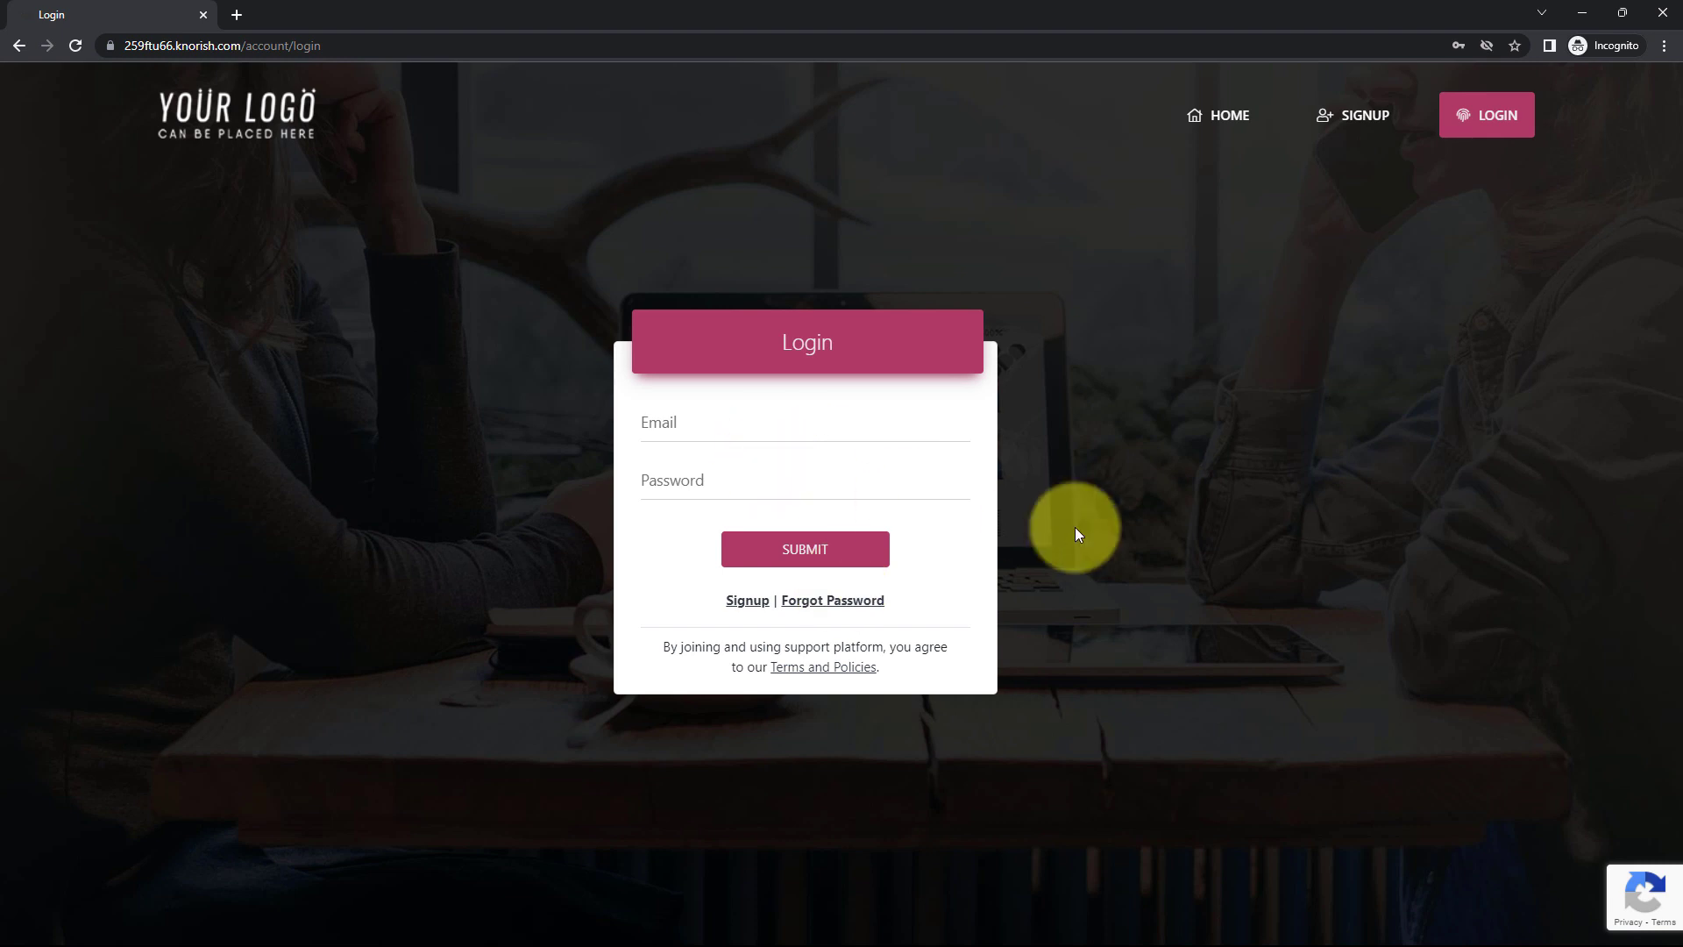
pyautogui.click(748, 601)
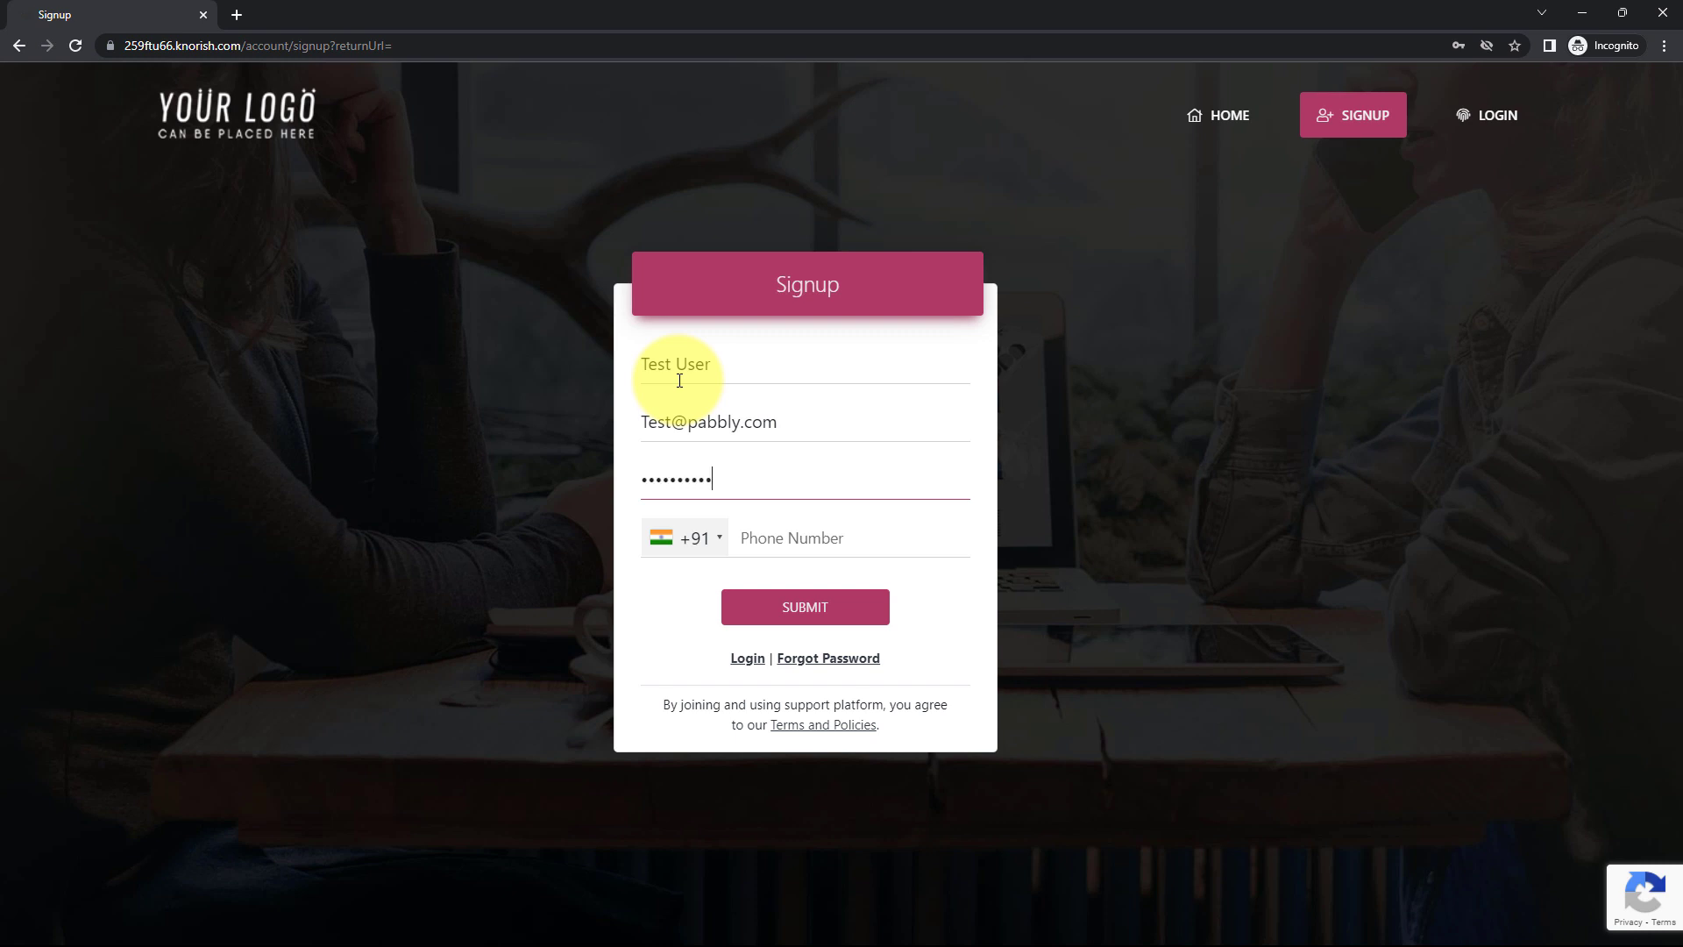
pyautogui.click(788, 539)
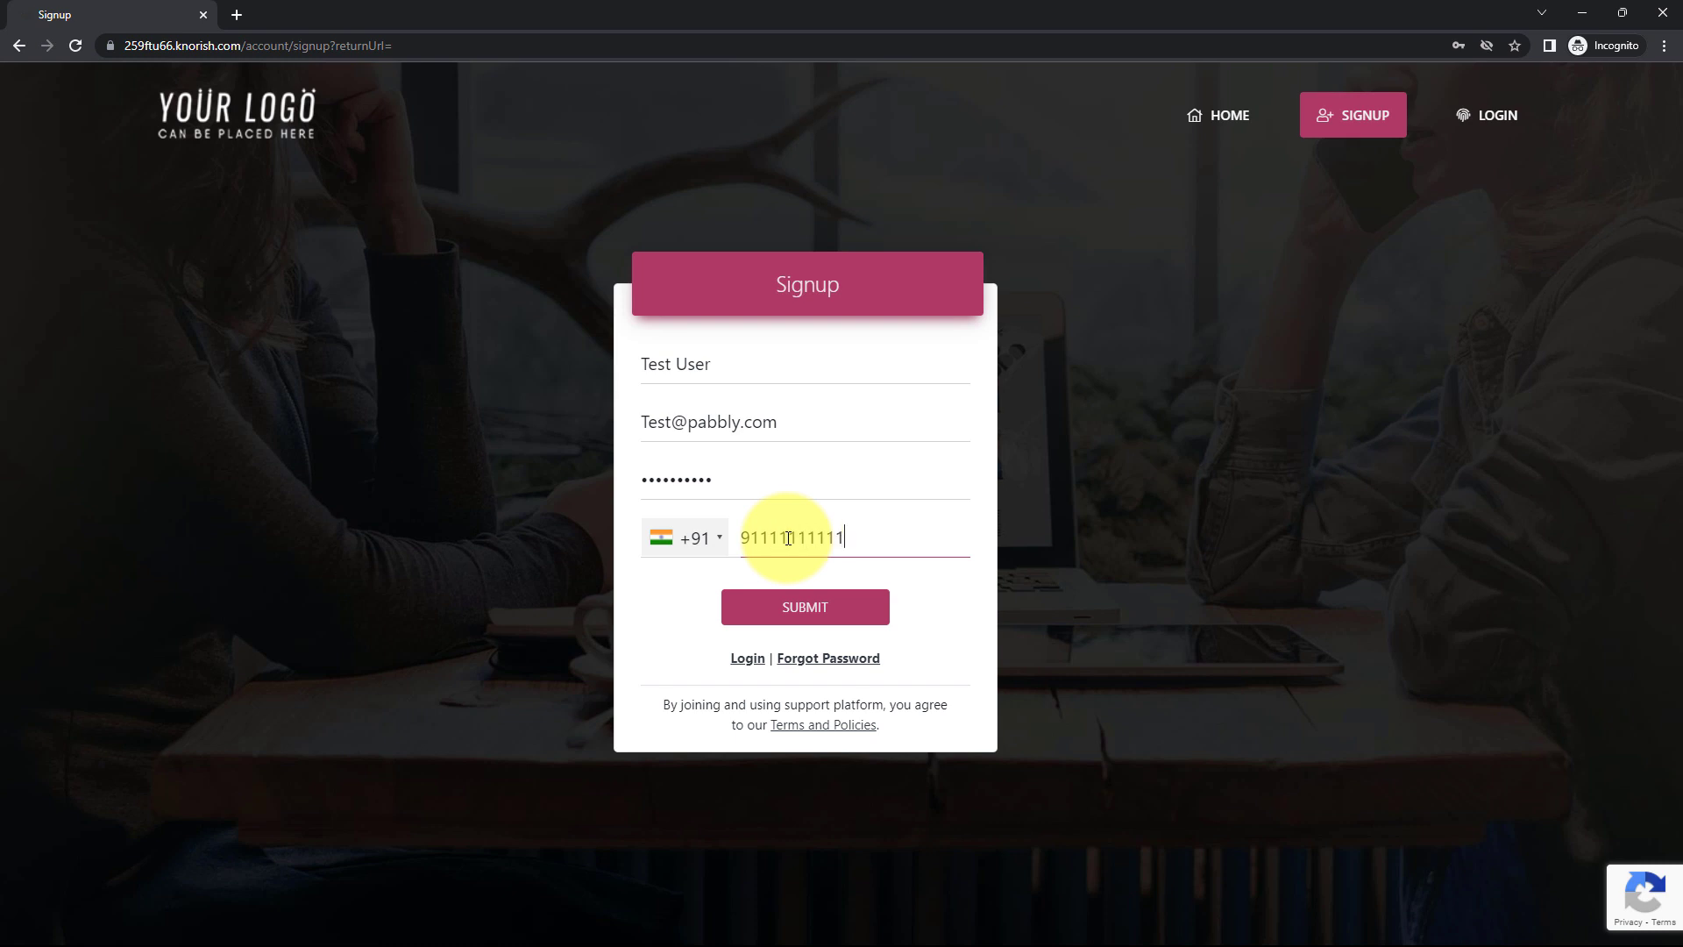
pyautogui.write('91111111111')
pyautogui.click(802, 615)
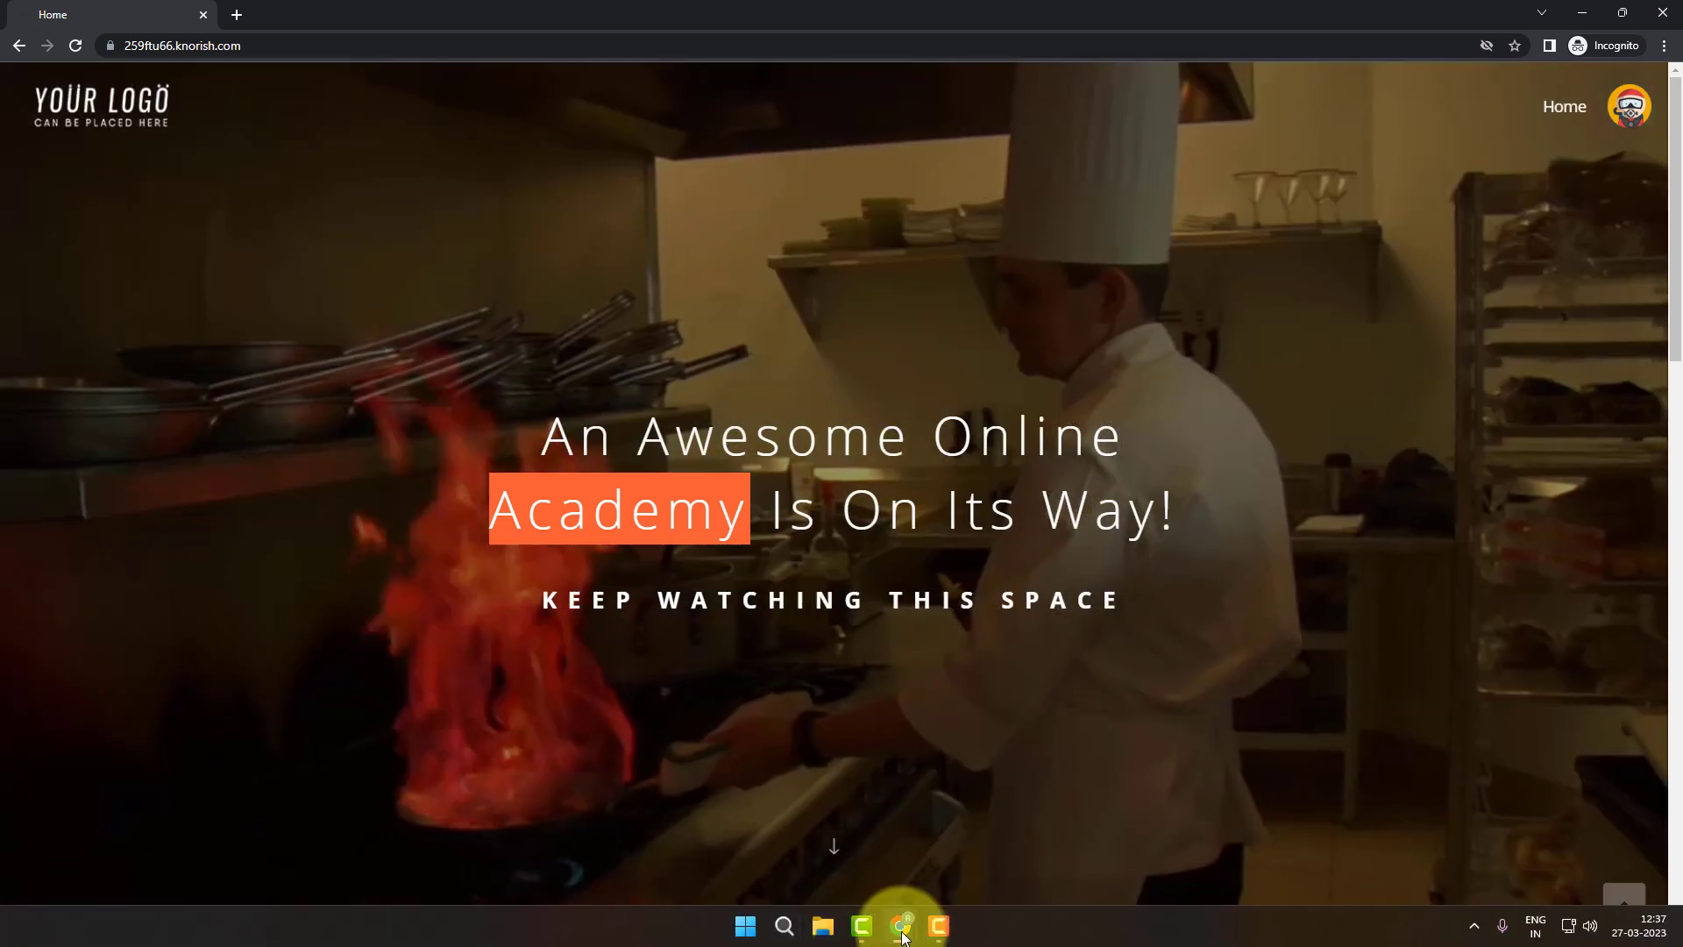
# Step: Return to Pabbly Connect and examine the username, phone, email and custom field values captured from the test signup
pyautogui.moveTo(901, 922)
pyautogui.click(866, 881)
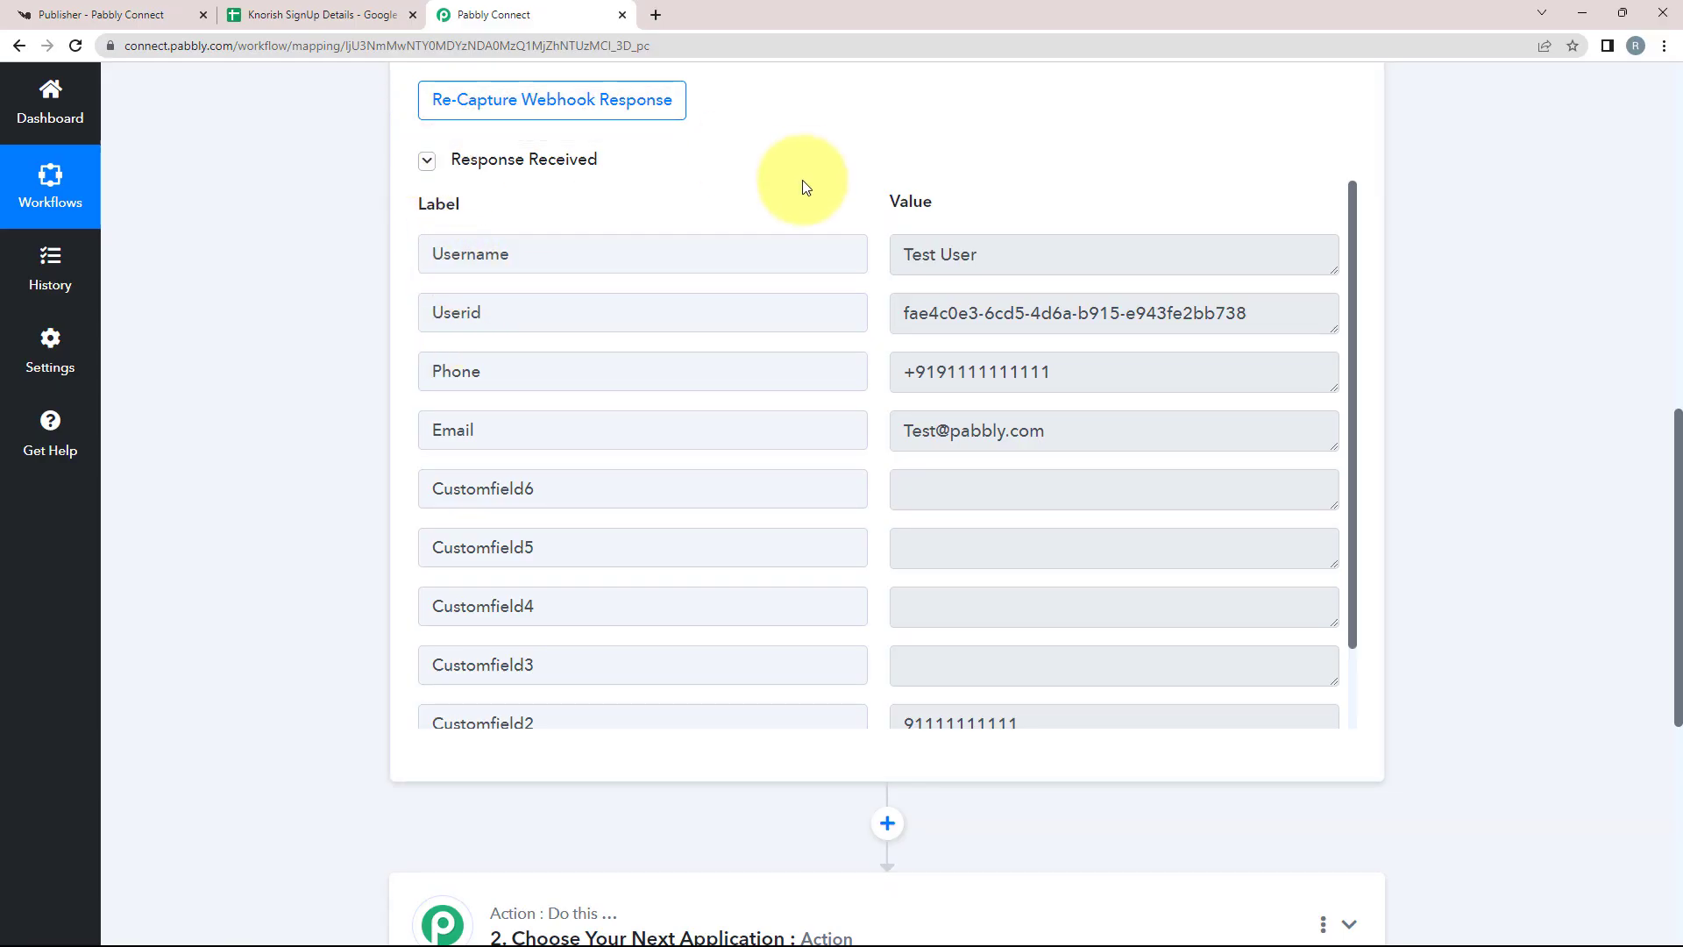
pyautogui.moveTo(437, 257); pyautogui.dragTo(600, 249)
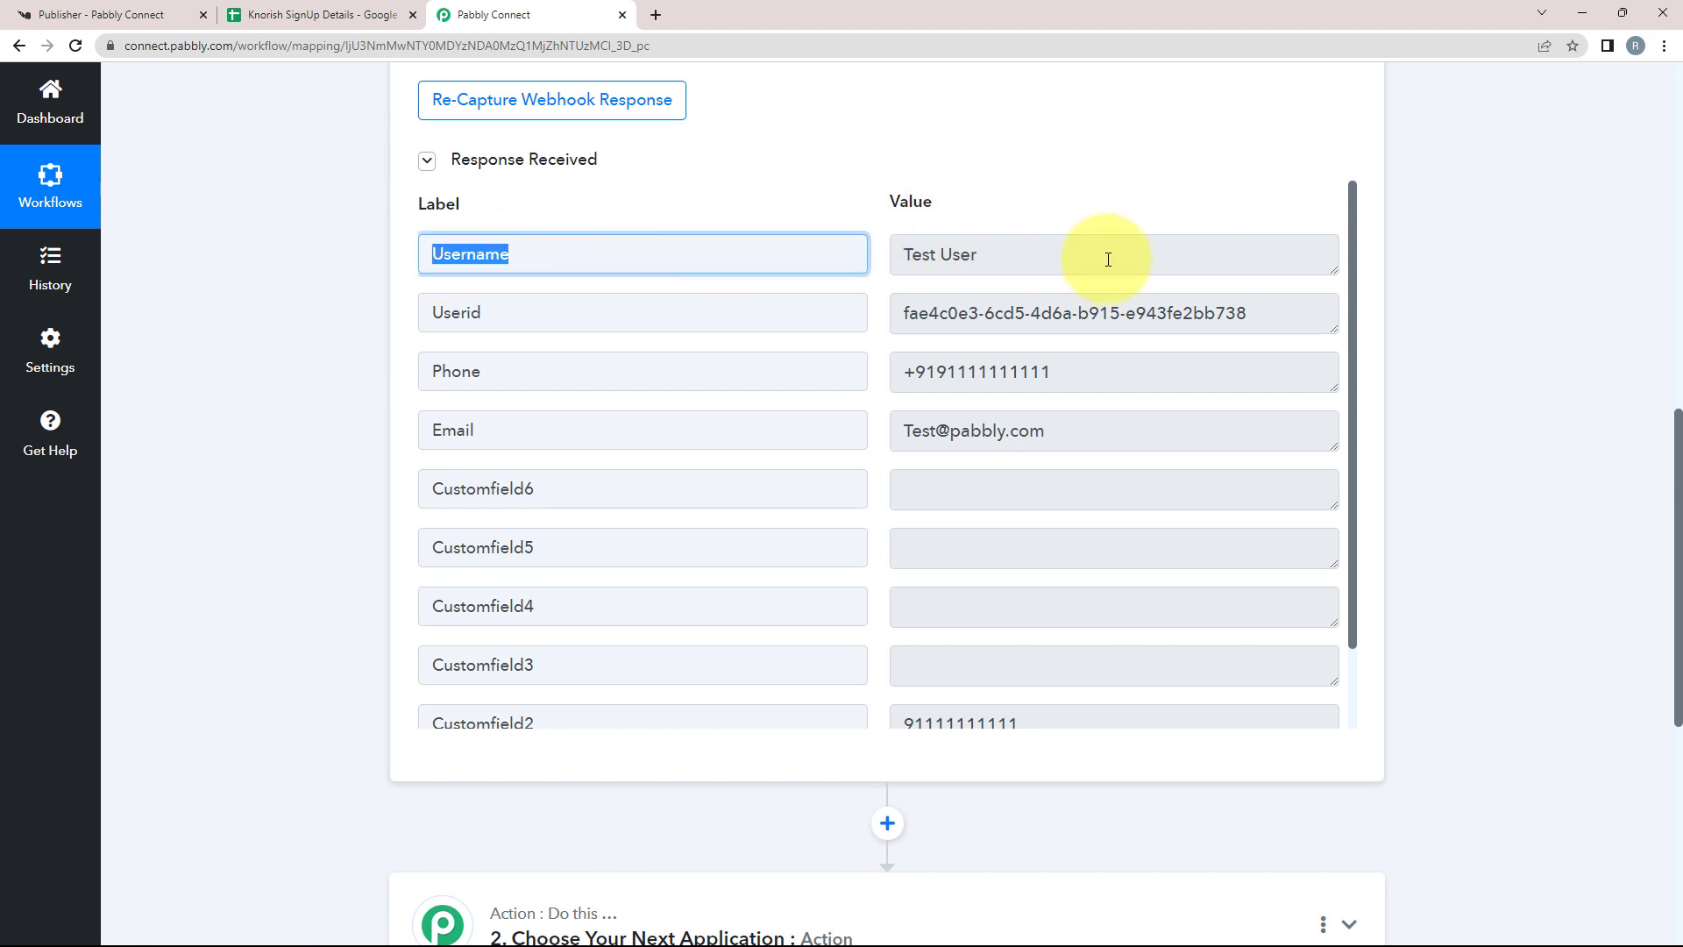
pyautogui.moveTo(1109, 259); pyautogui.dragTo(732, 251)
pyautogui.moveTo(1041, 375); pyautogui.dragTo(853, 365)
pyautogui.moveTo(1094, 448); pyautogui.dragTo(856, 530)
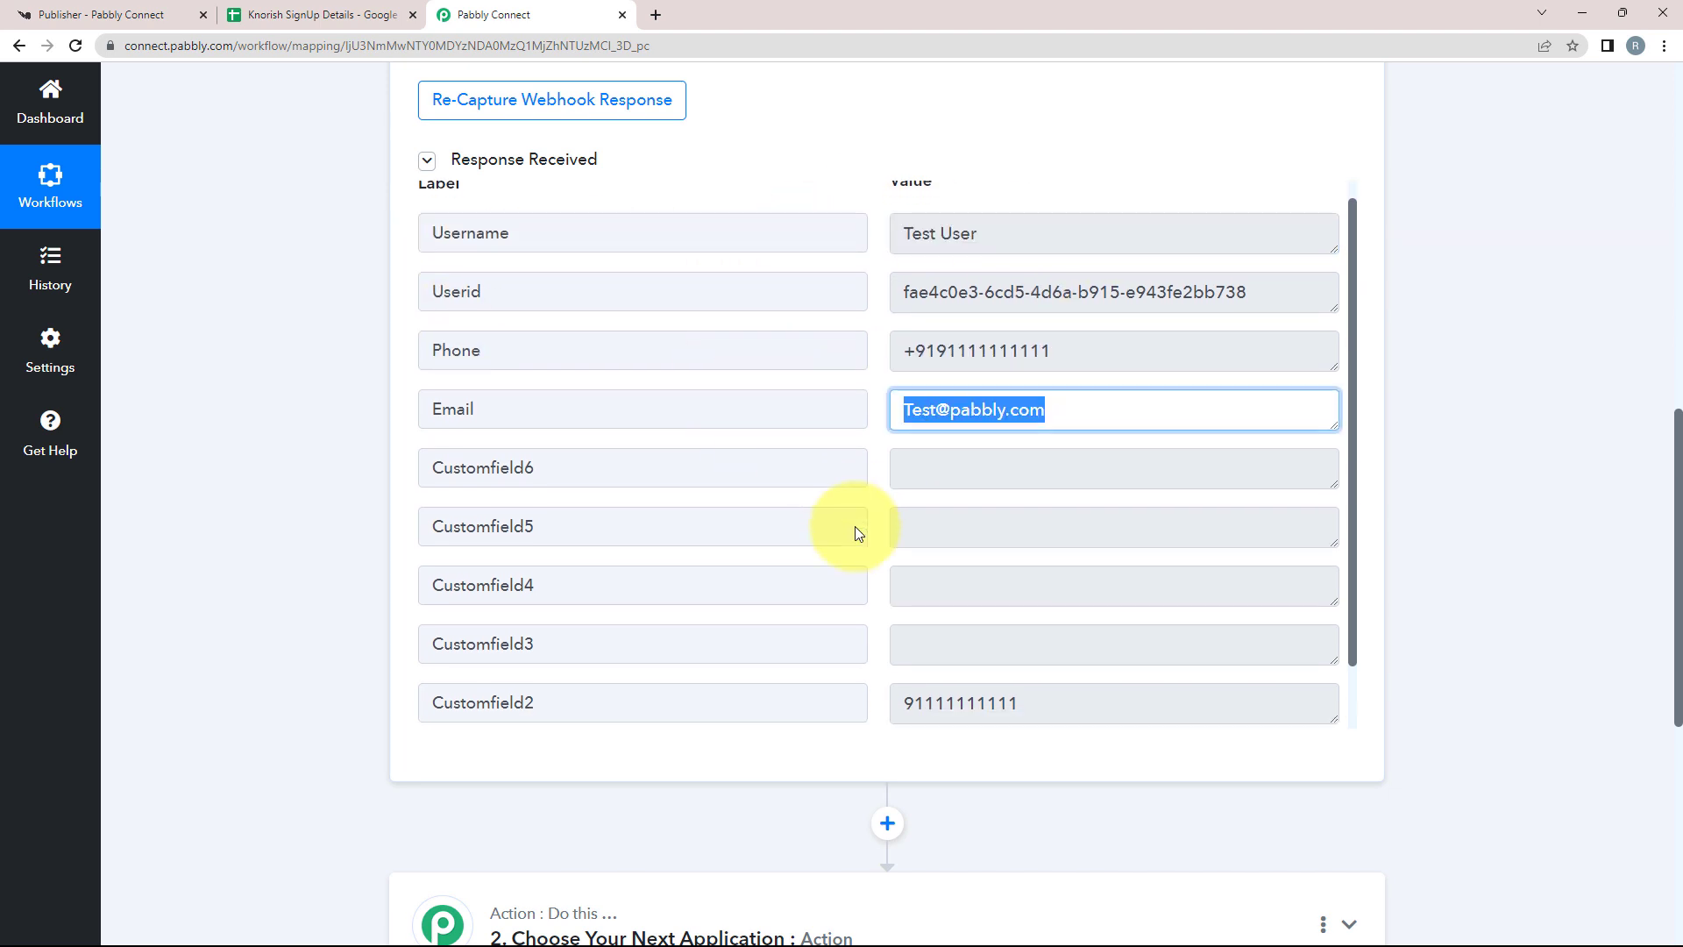
pyautogui.scroll(-3, 778, 602)
pyautogui.scroll(8, 595, 498)
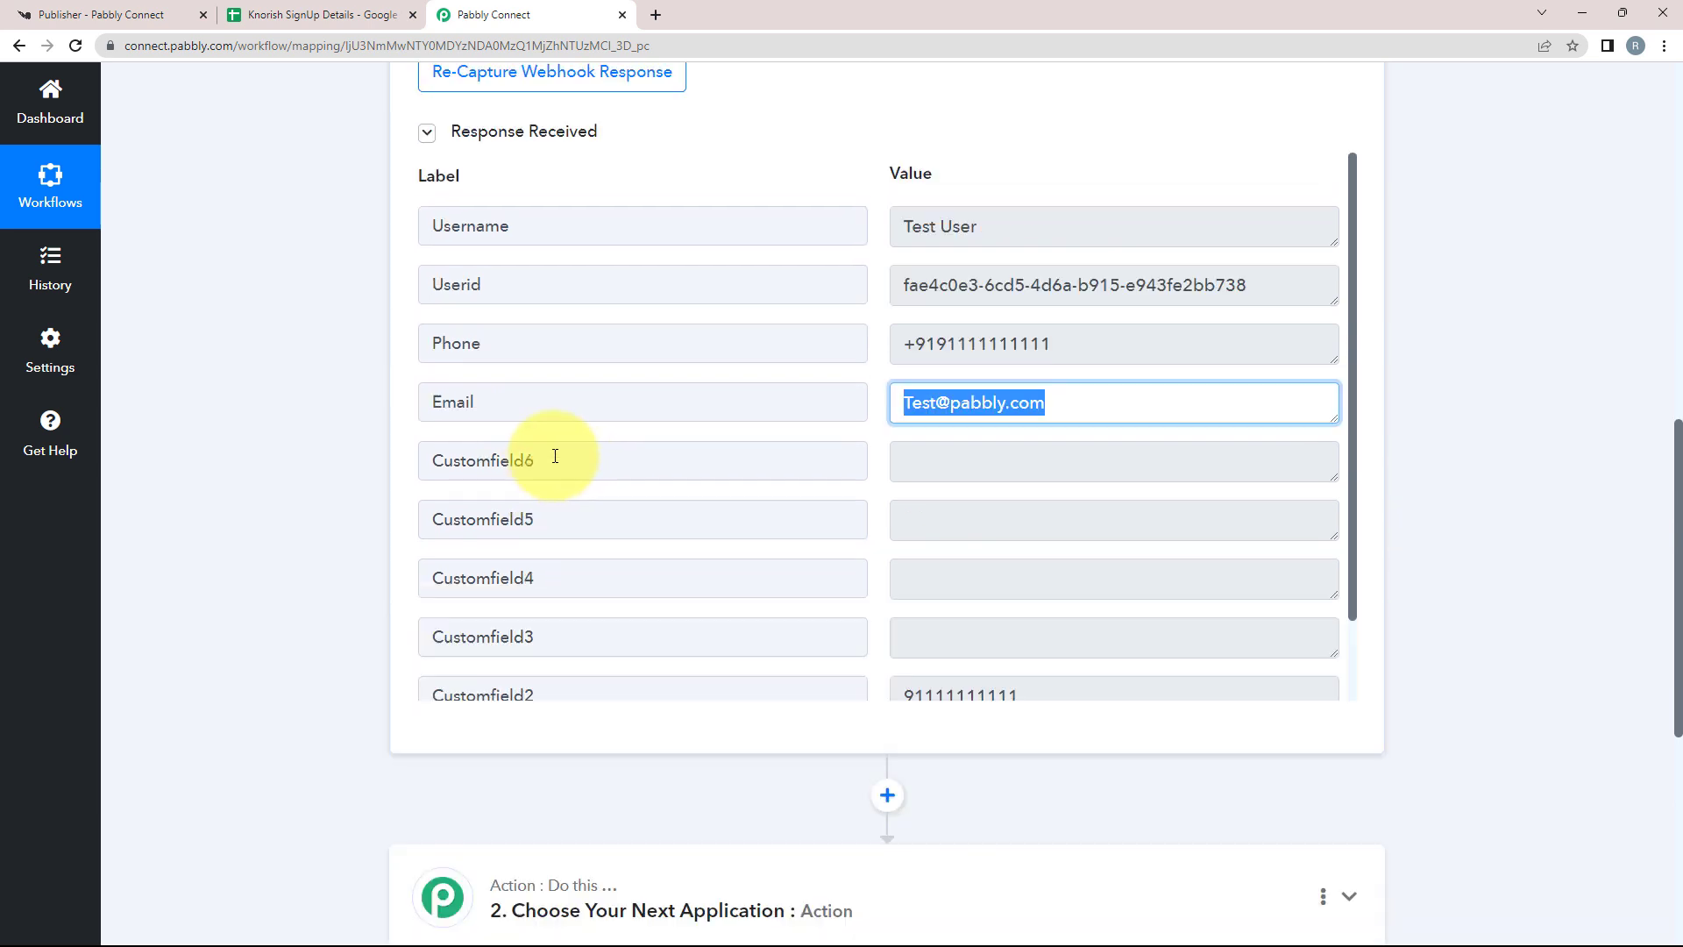
pyautogui.scroll(1, 312, 418)
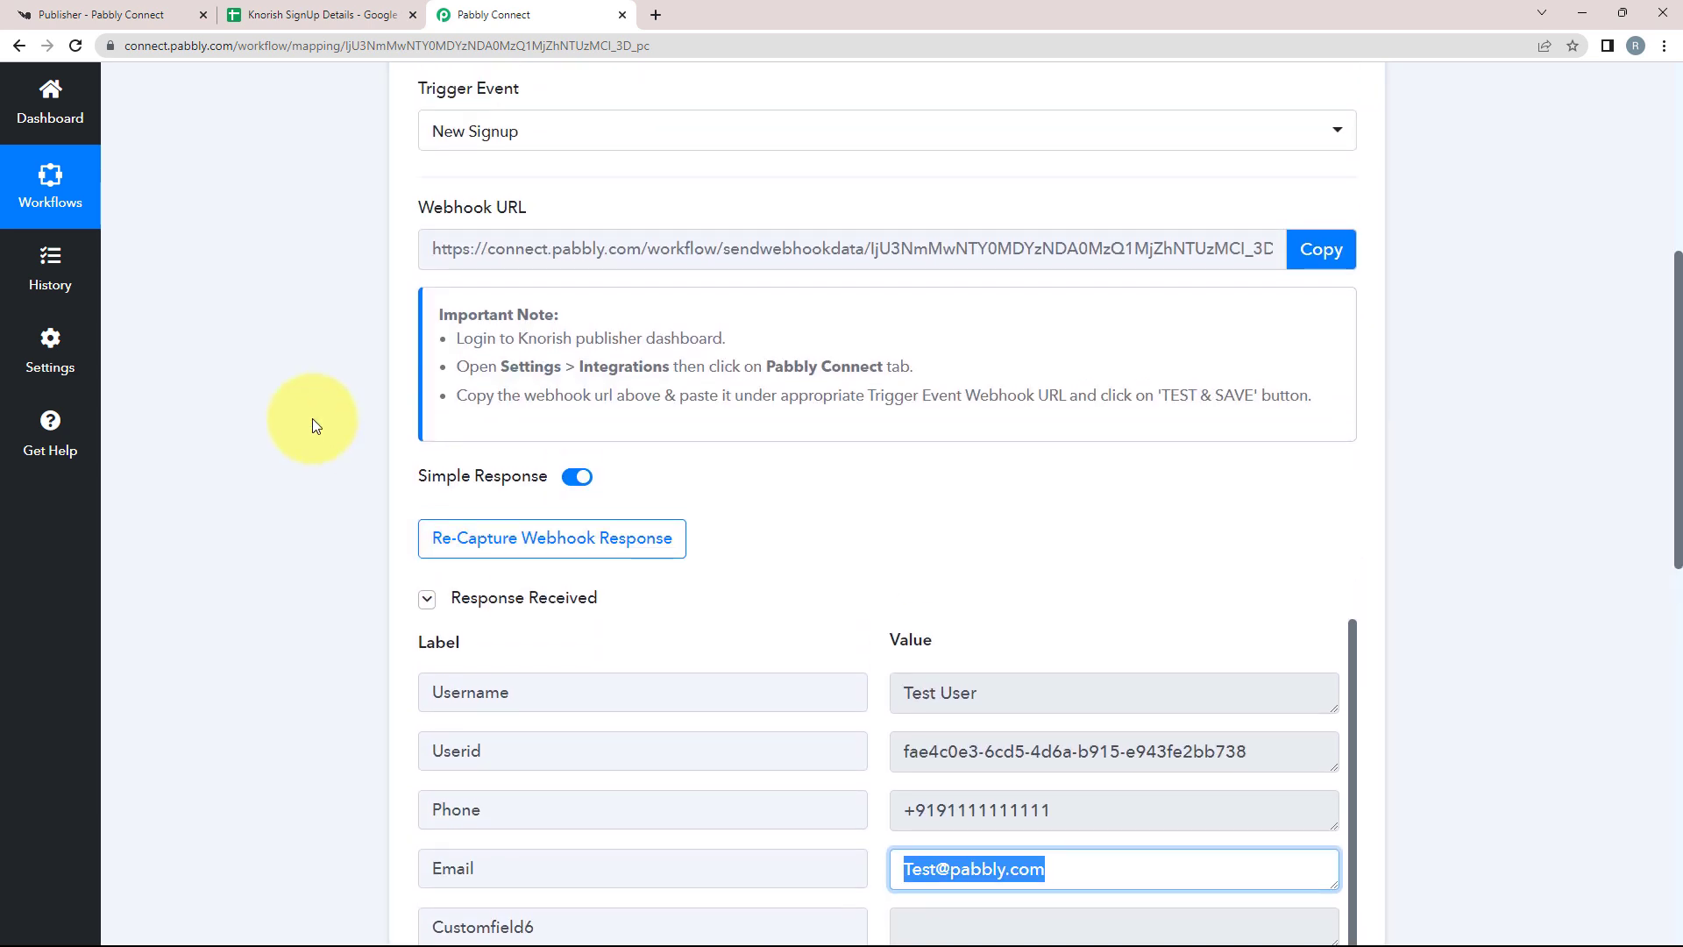
pyautogui.scroll(-2, 312, 418)
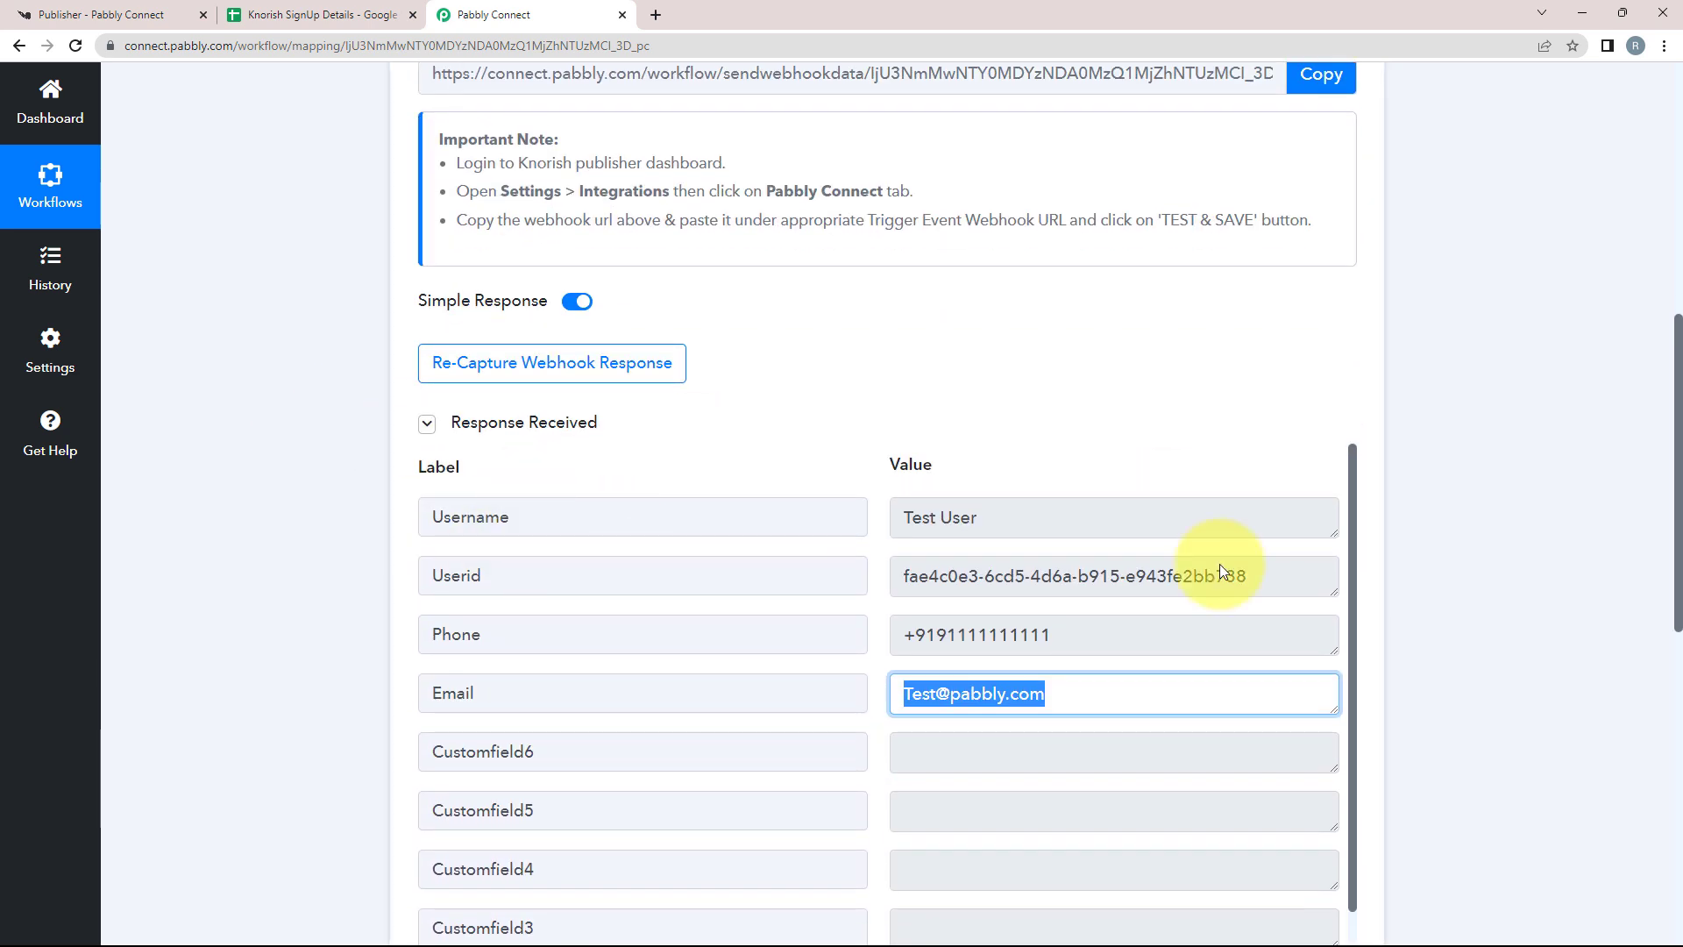
pyautogui.click(356, 639)
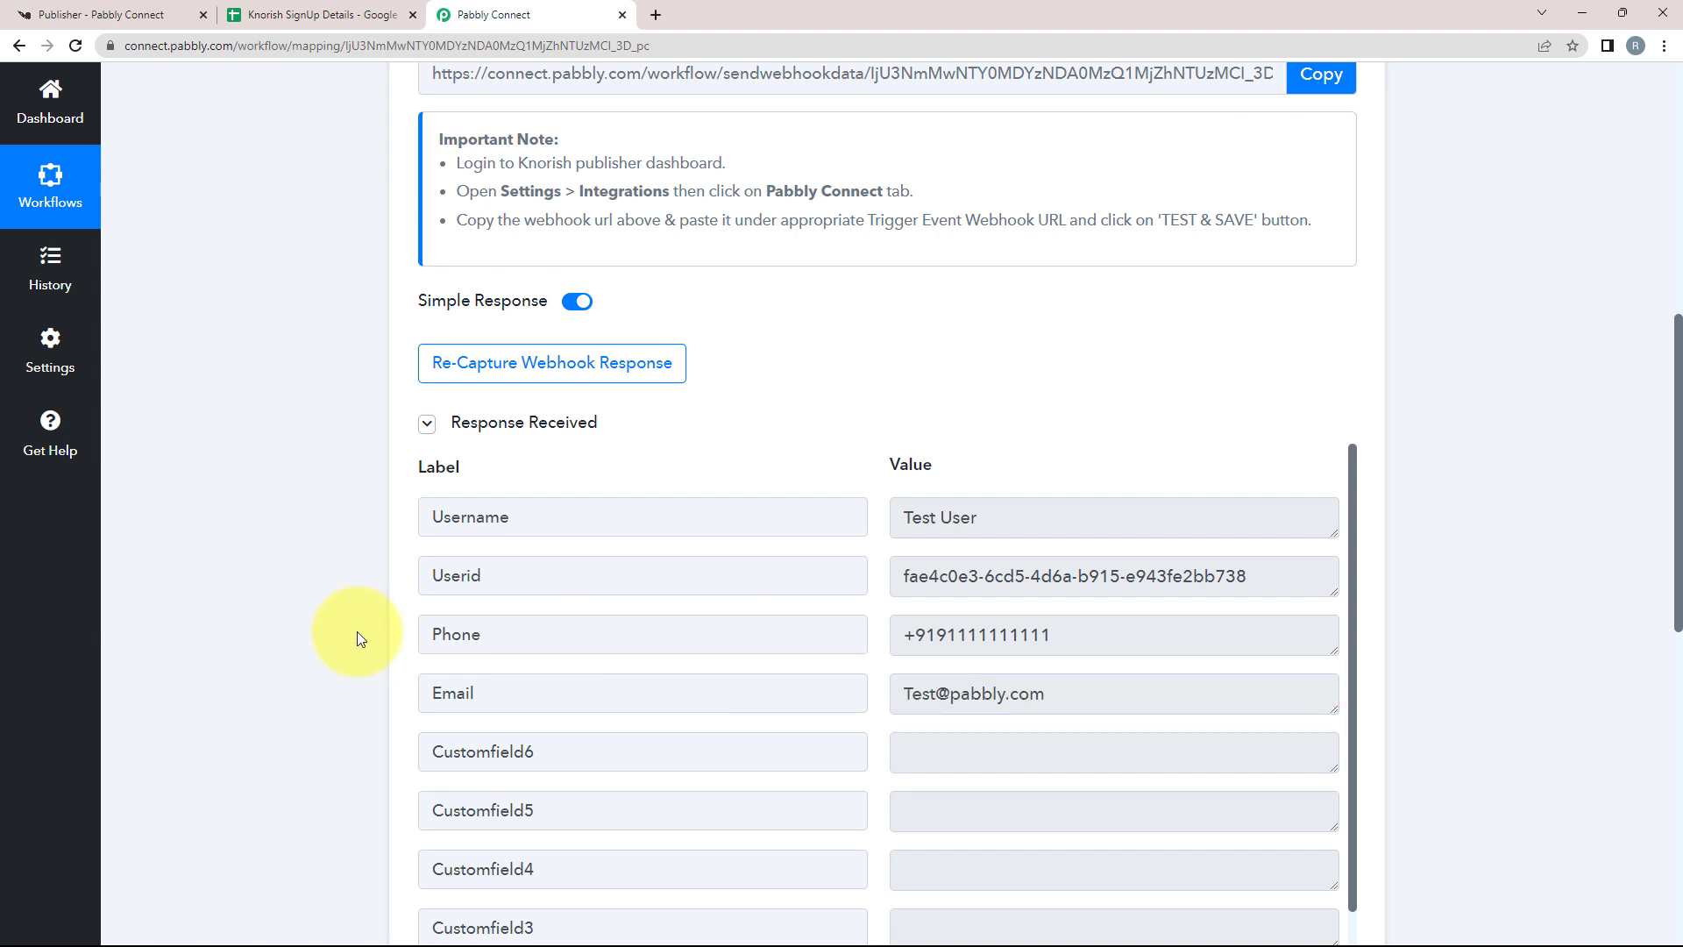
# Step: Review the Knorish trigger's app, event and webhook settings together with the received response and the workflow's empty action step
pyautogui.scroll(8, 356, 638)
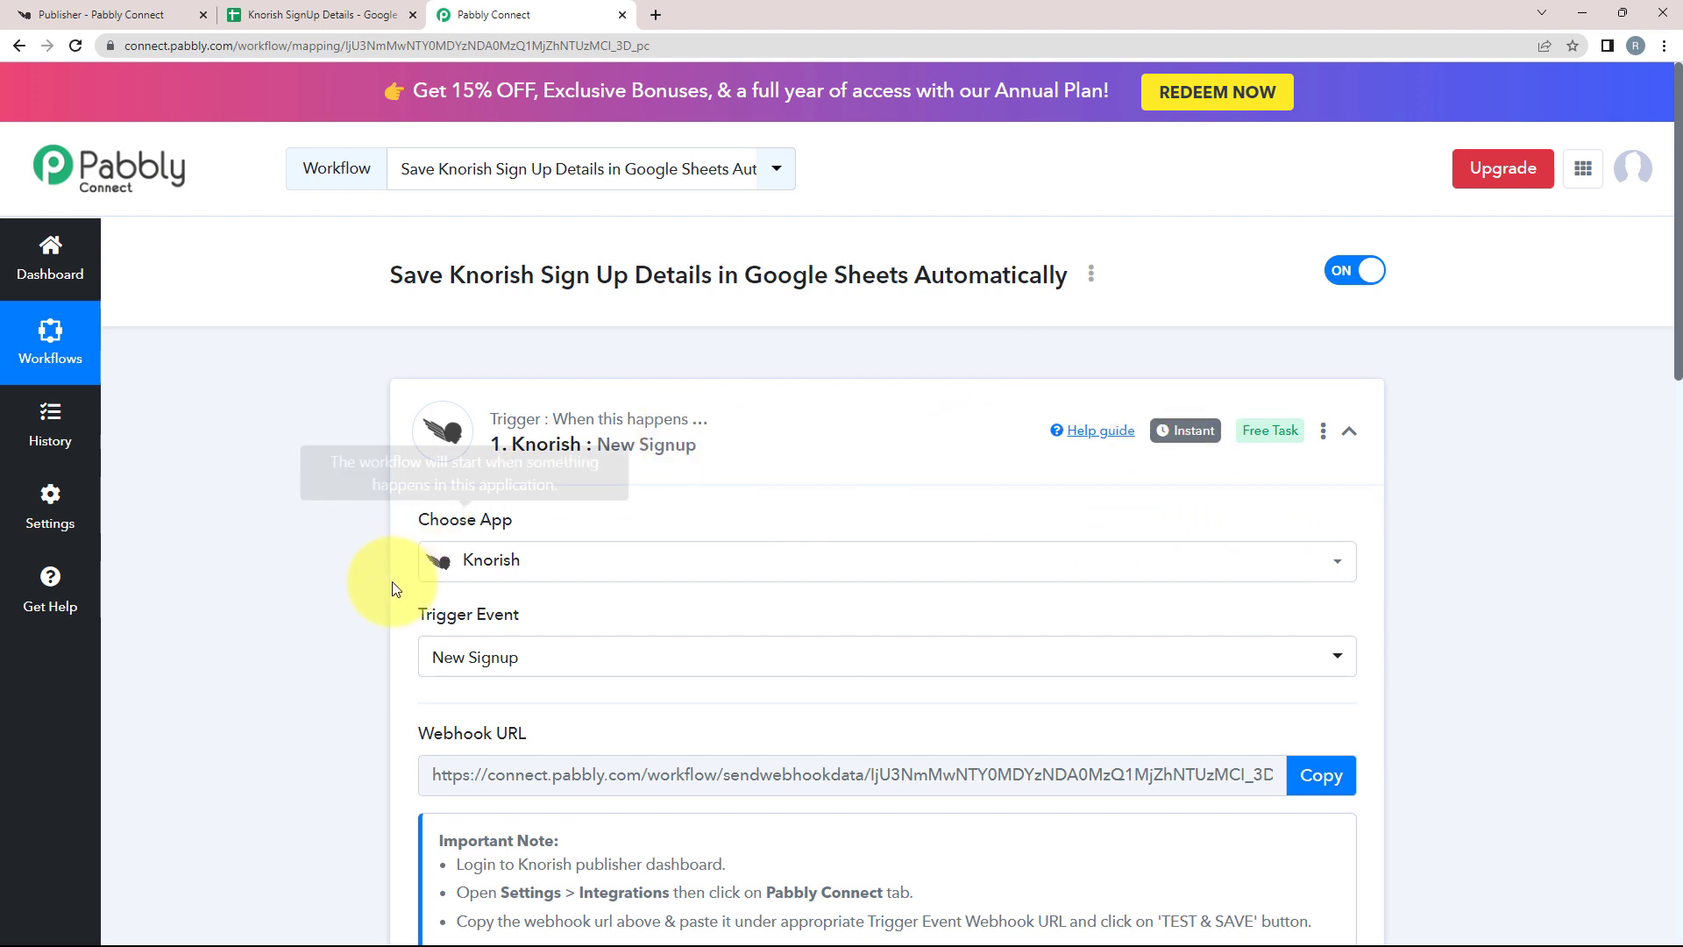
pyautogui.scroll(-10, 344, 614)
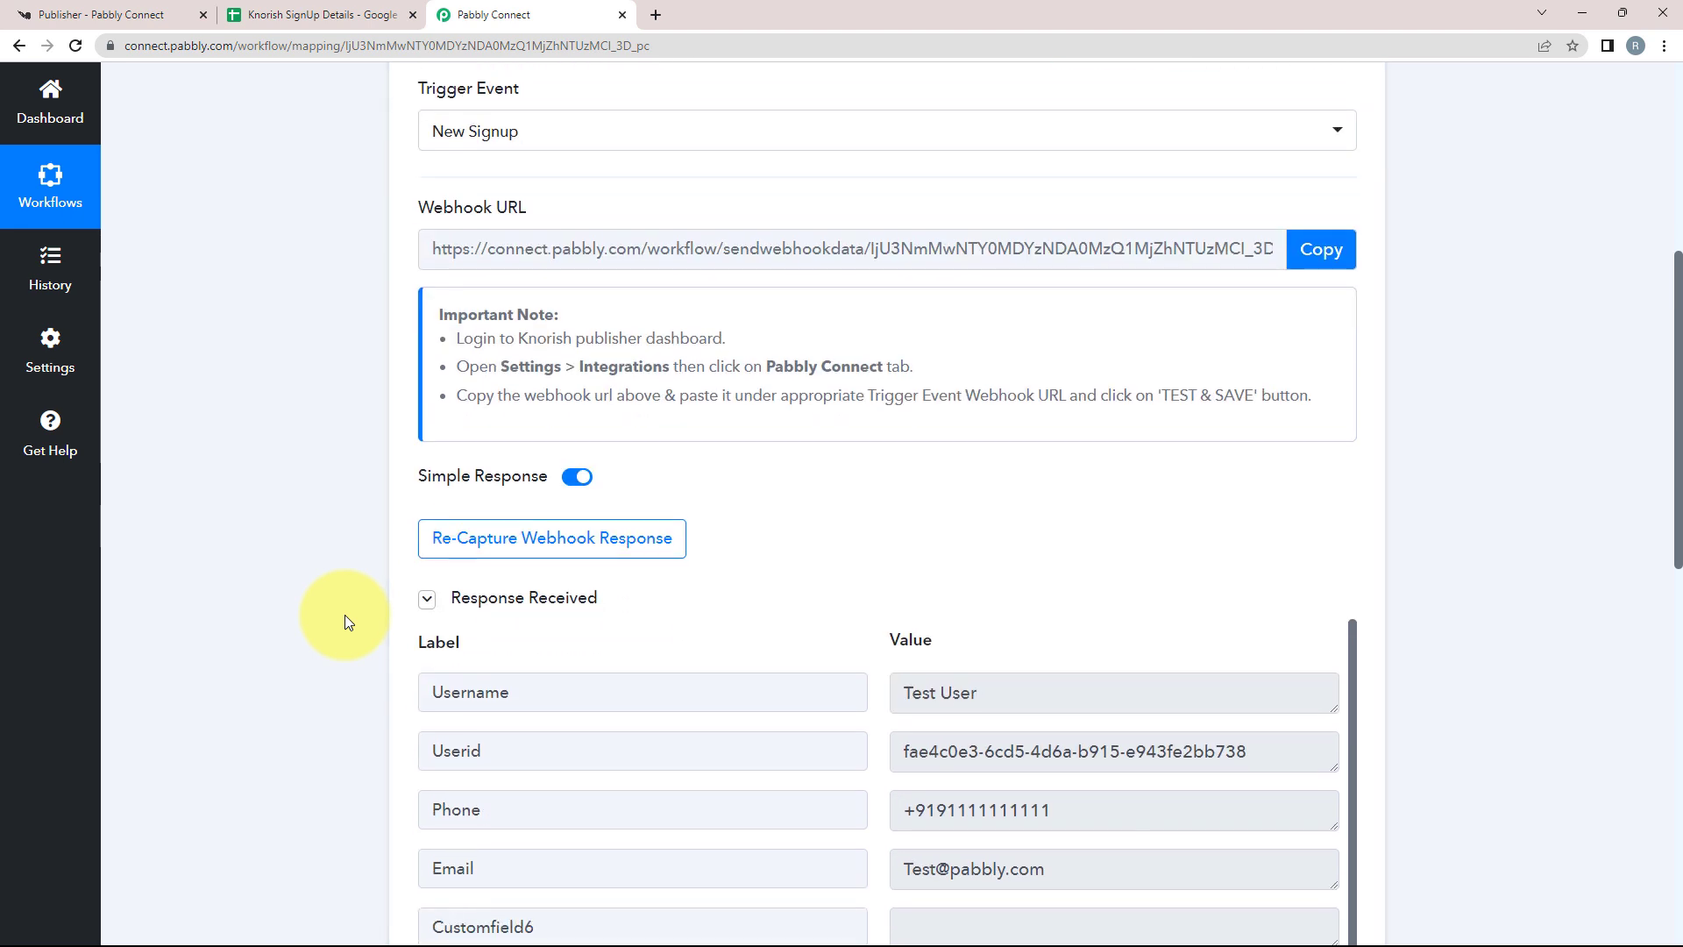
pyautogui.scroll(-3, 344, 614)
pyautogui.scroll(-4, 713, 450)
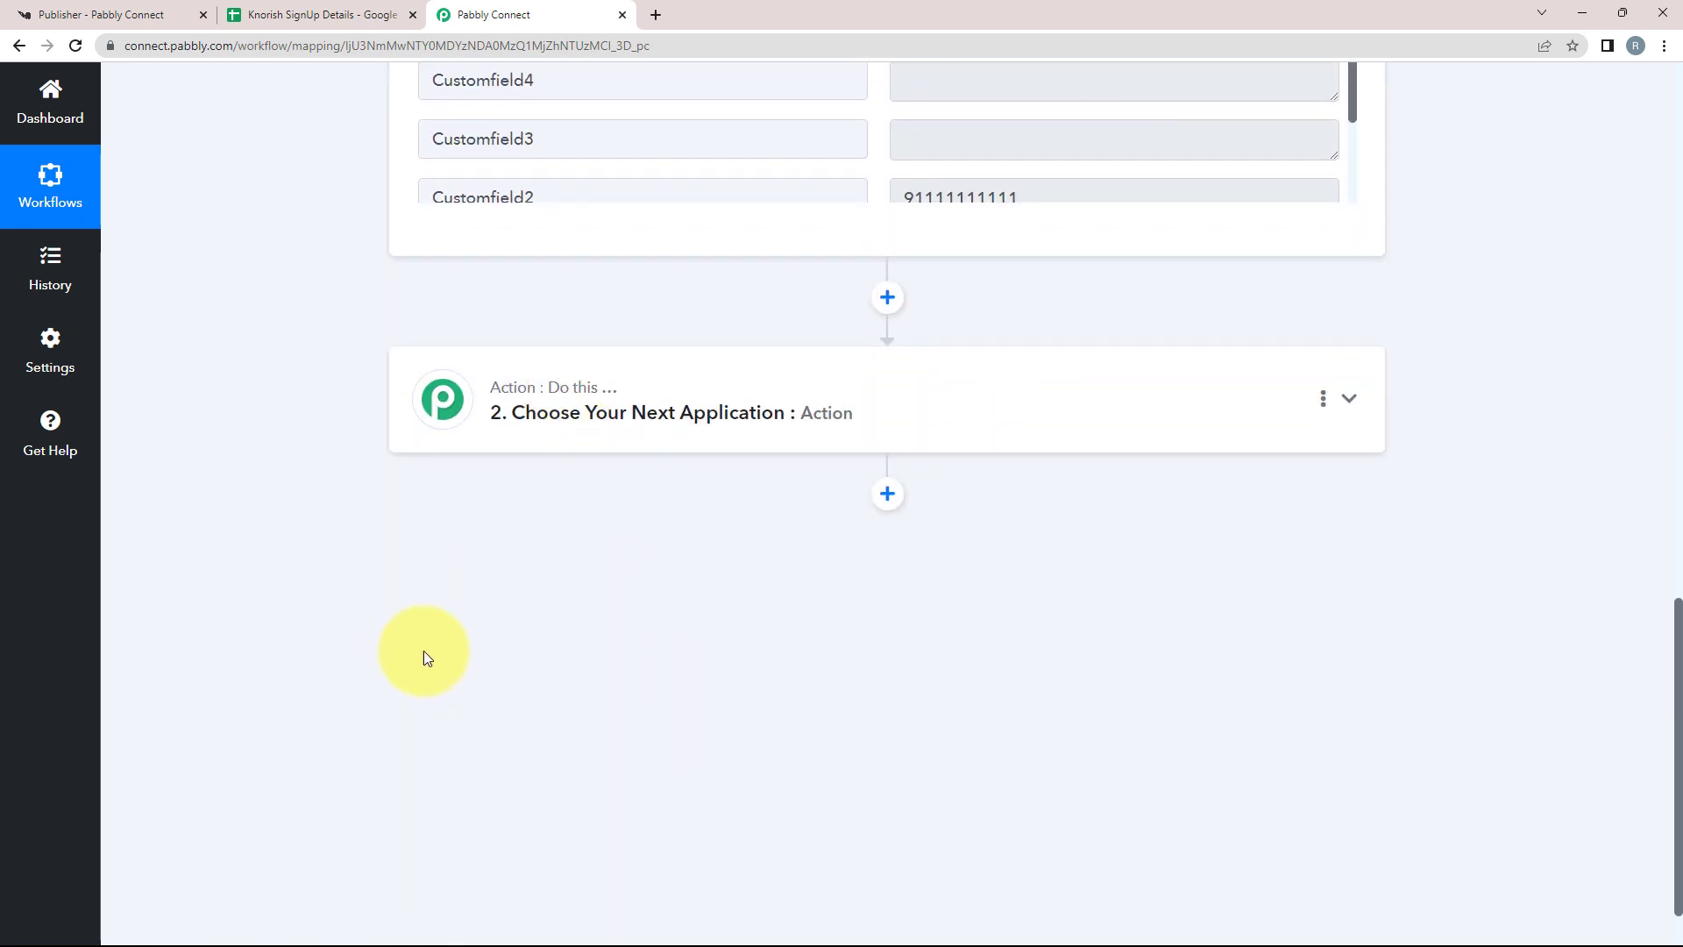
pyautogui.scroll(5, 488, 578)
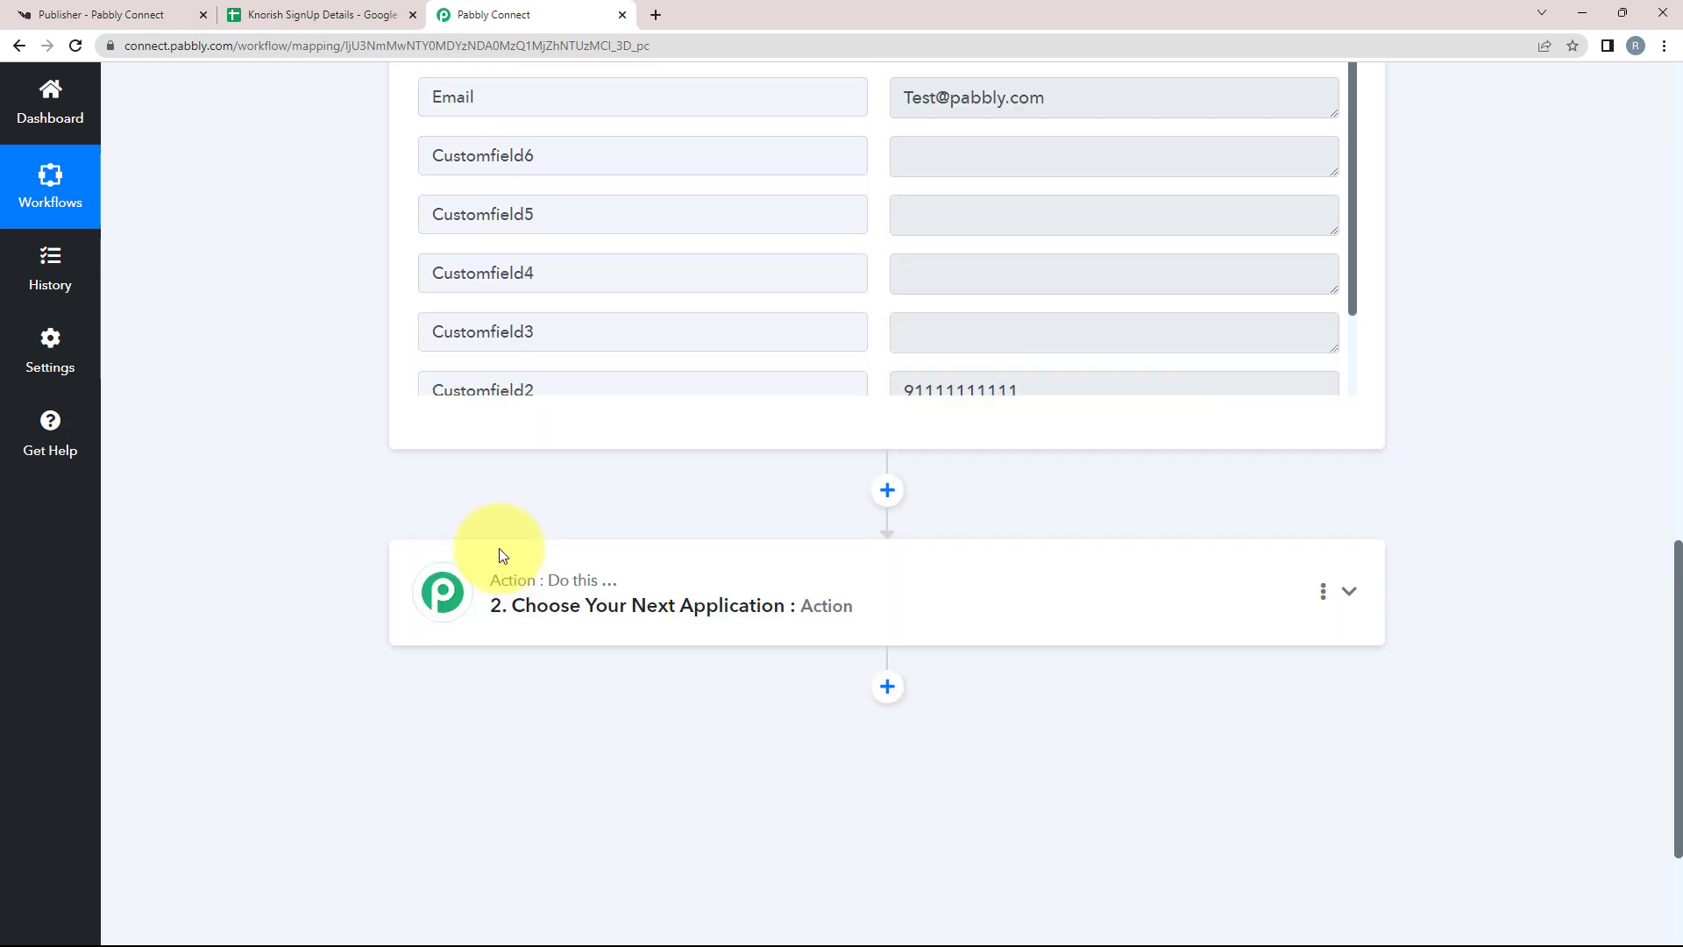
pyautogui.click(926, 167)
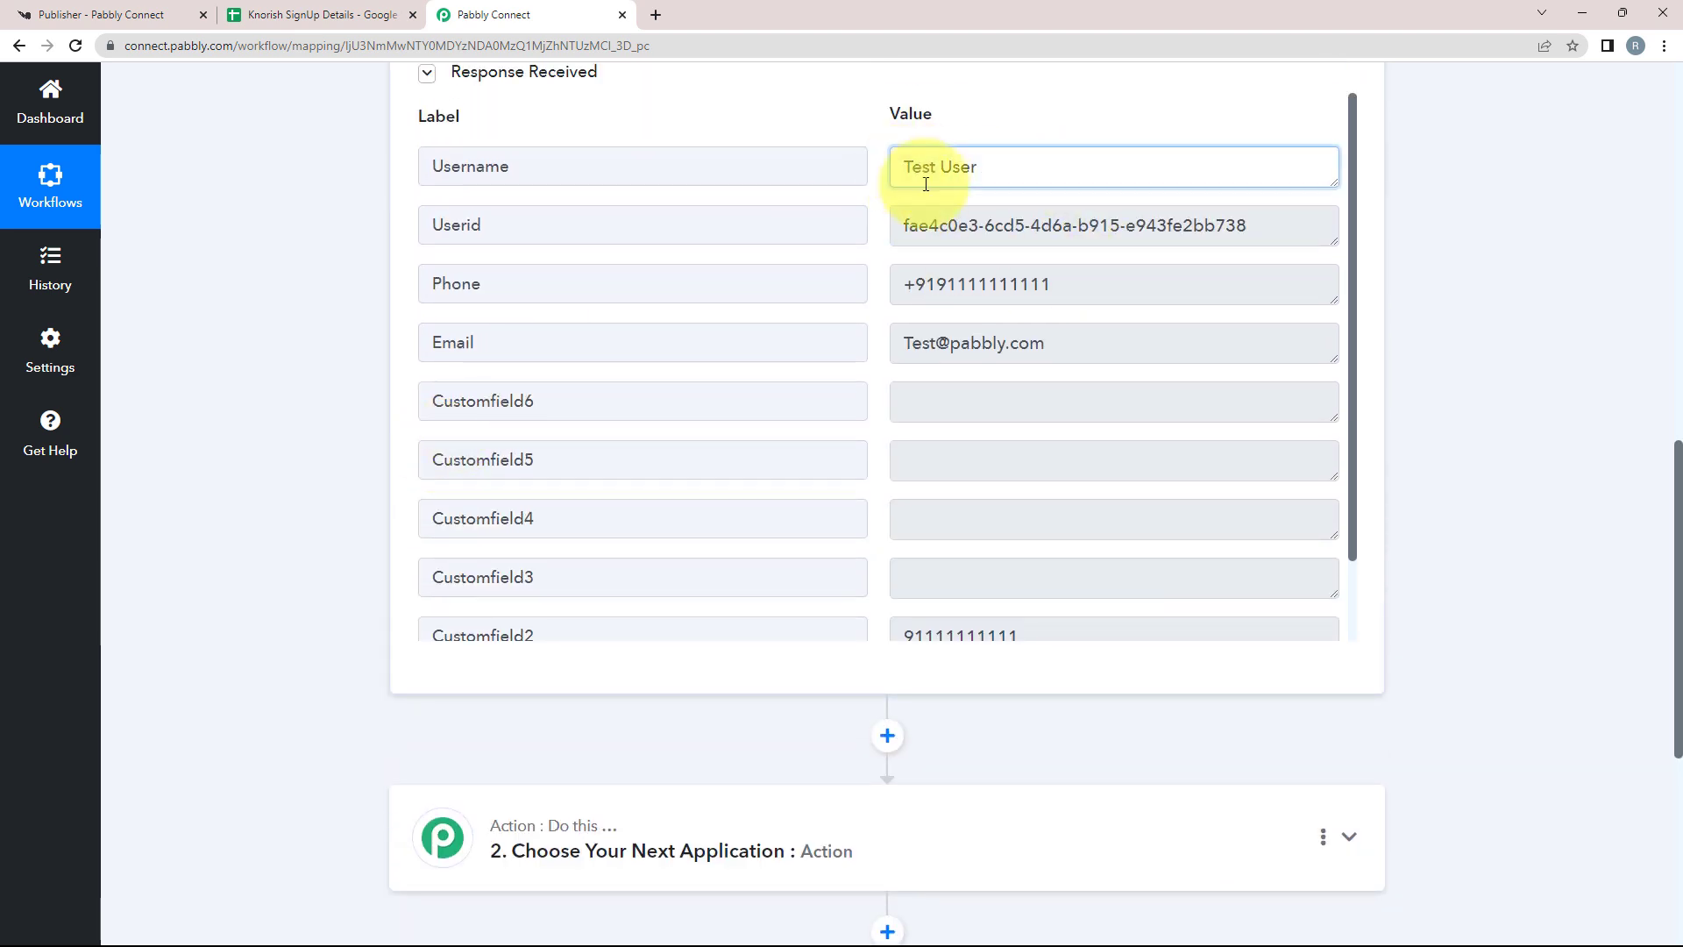
pyautogui.hotkey('ctrl', 'a')
pyautogui.scroll(-3, 263, 456)
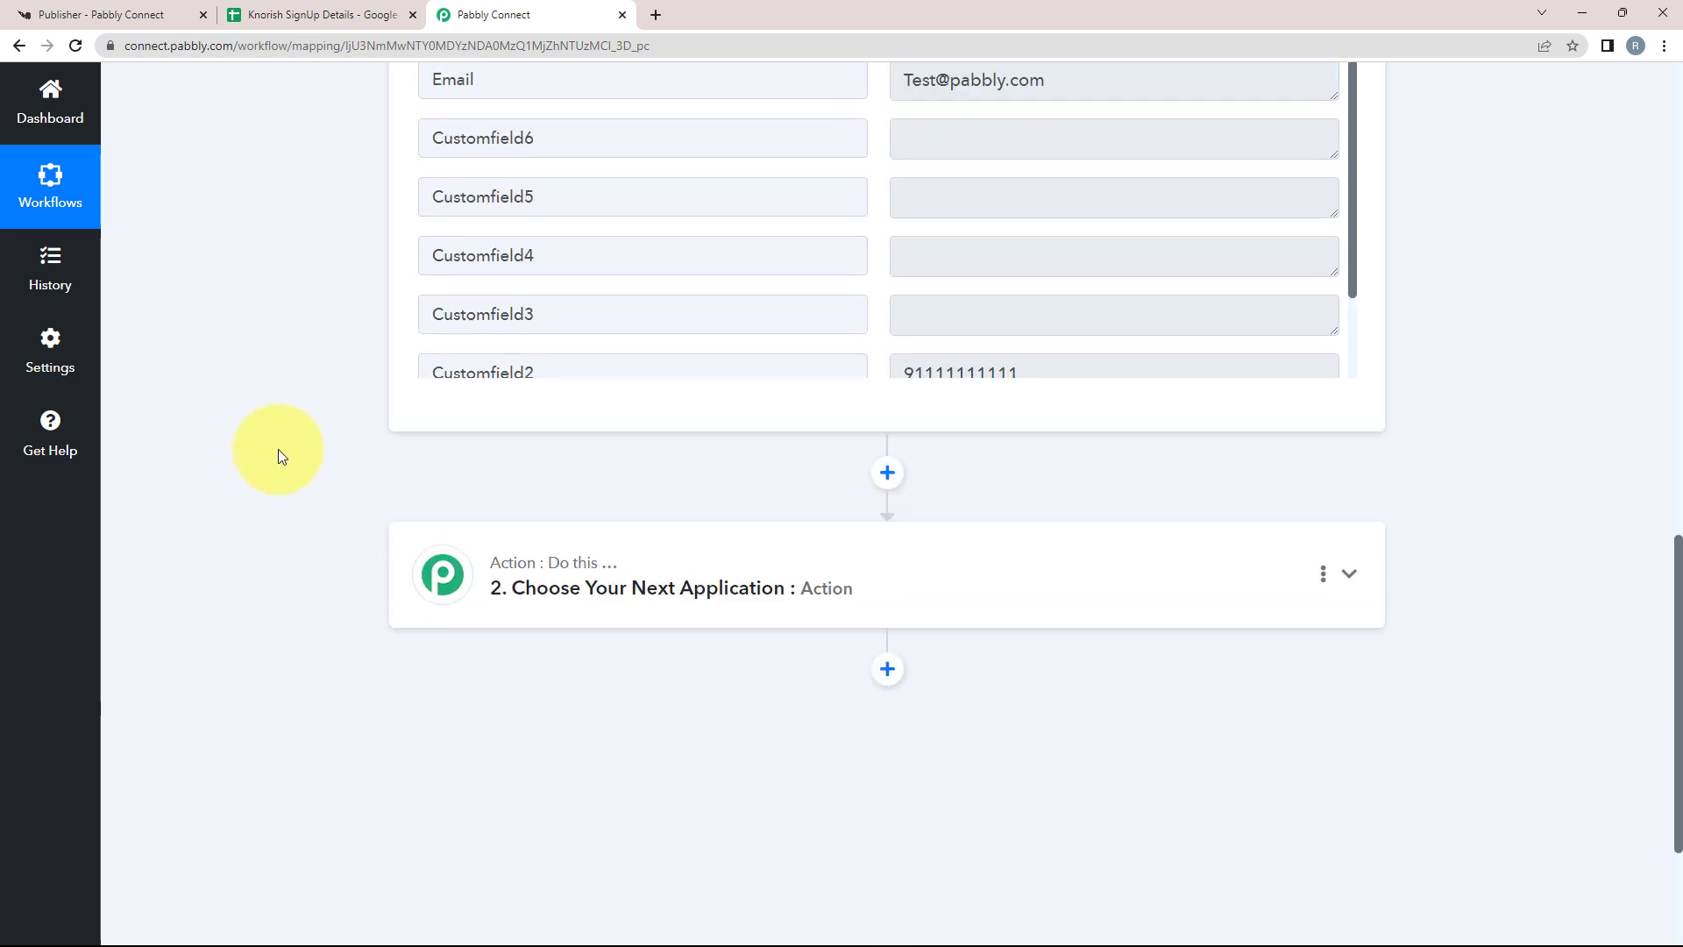
# Step: Set the workflow's action step to the Google Sheets app with the Add New Row event
pyautogui.scroll(-3, 220, 570)
pyautogui.click(518, 332)
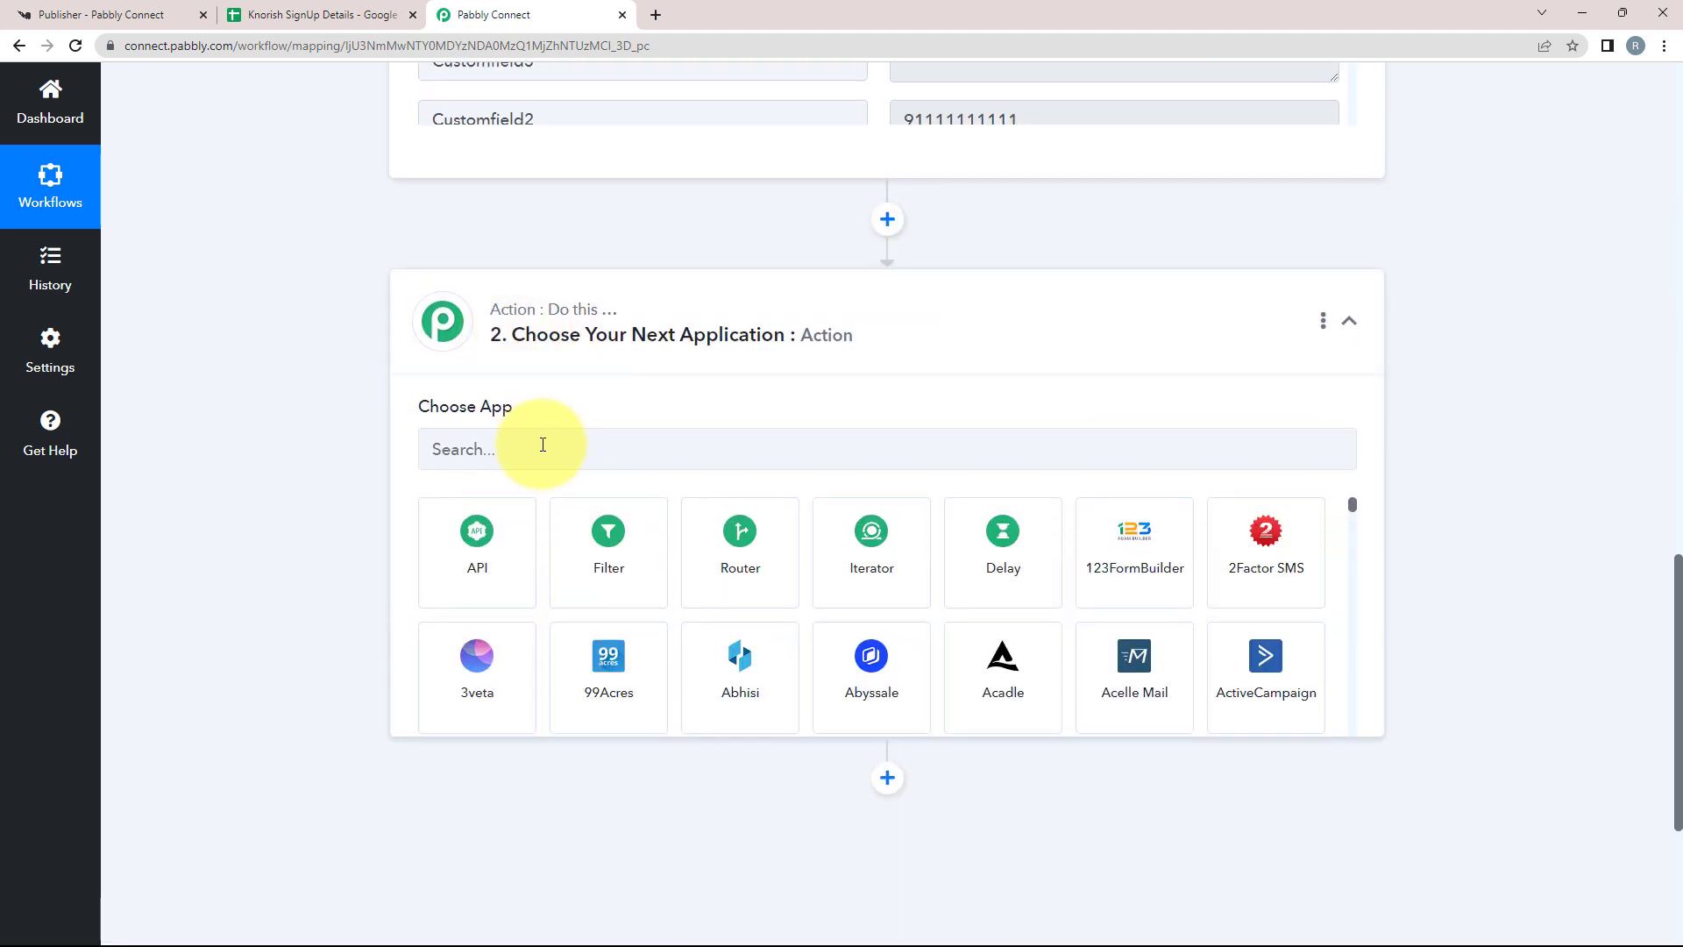
pyautogui.write('googl')
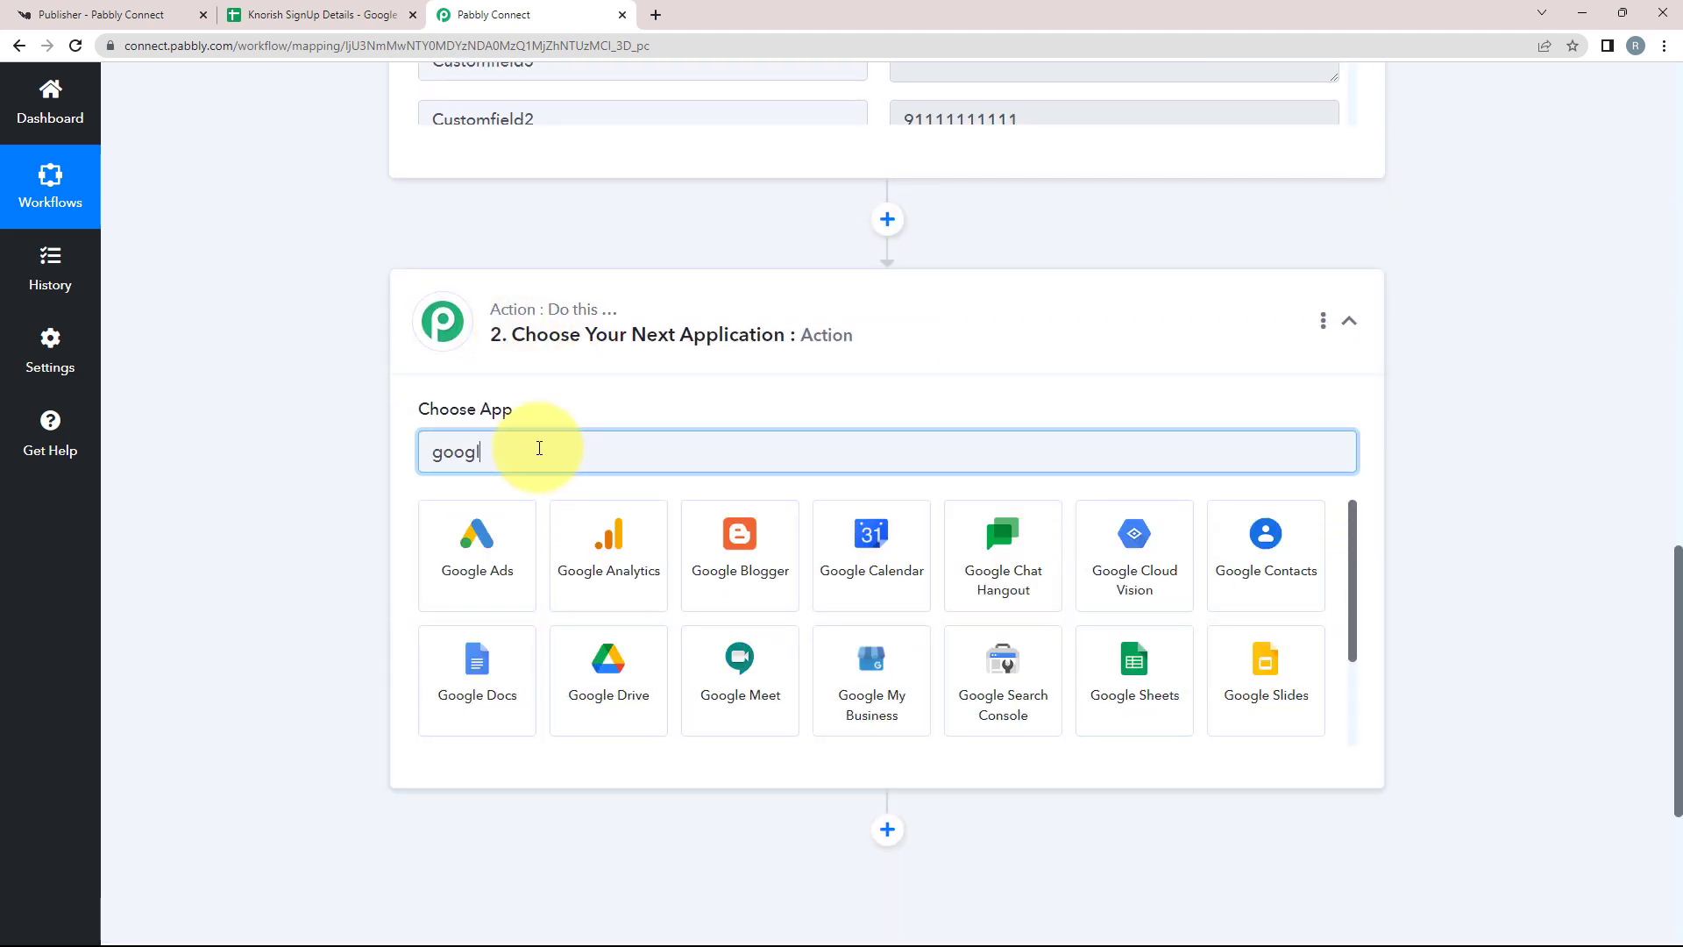
pyautogui.click(1175, 685)
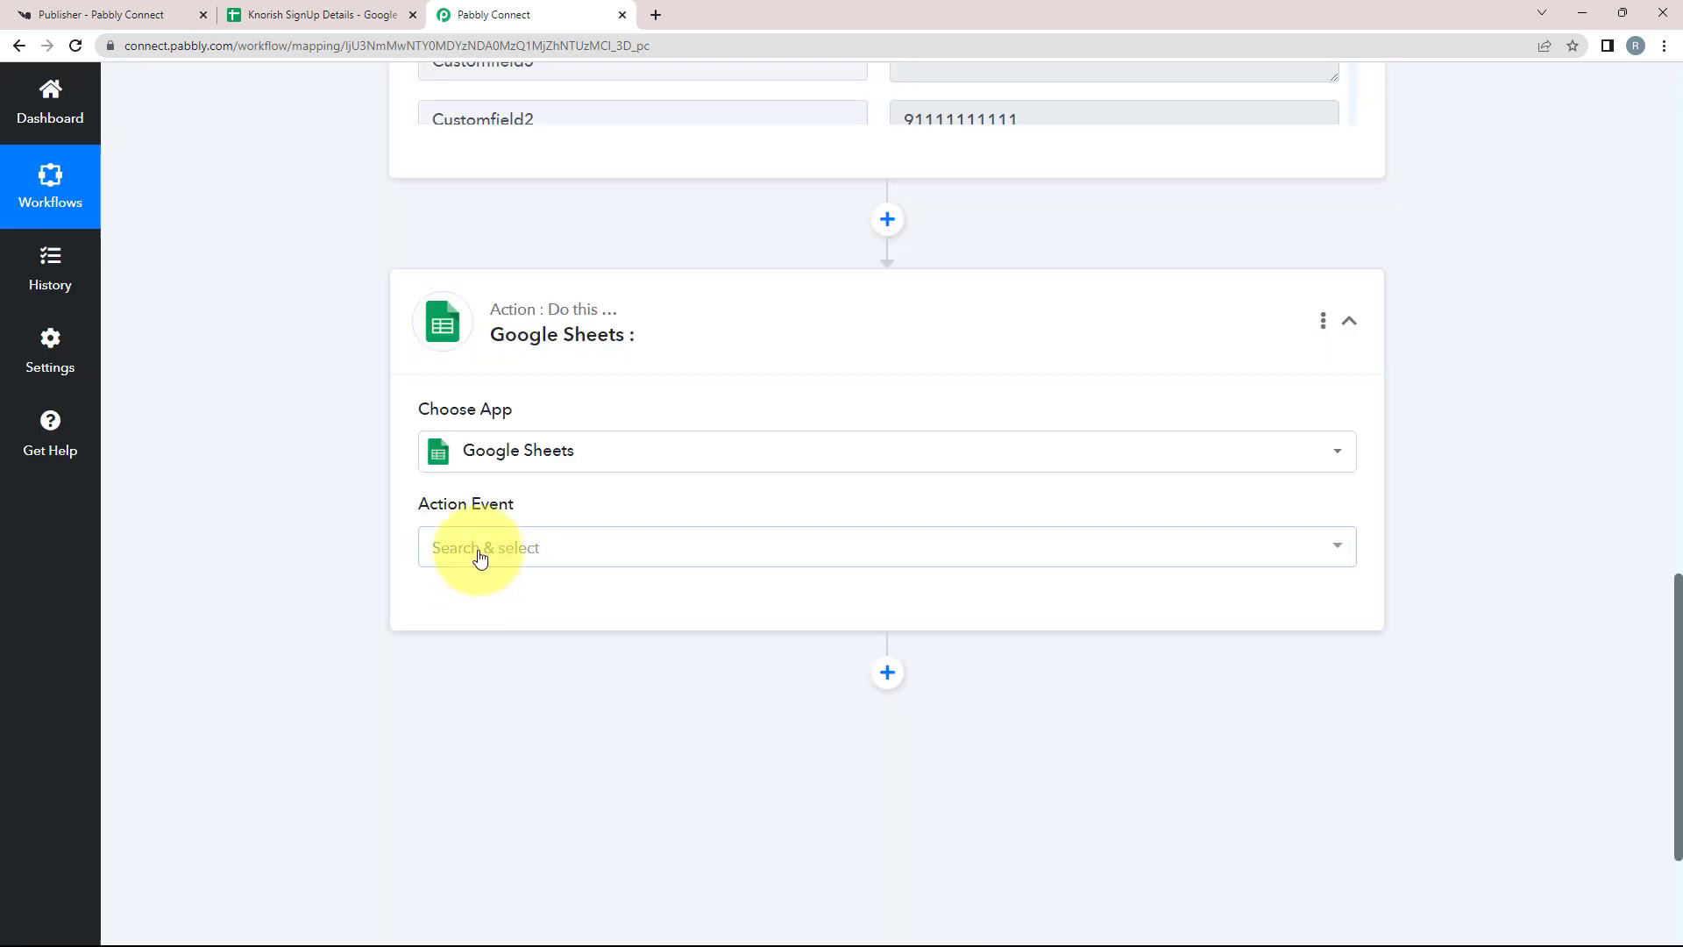
pyautogui.click(480, 550)
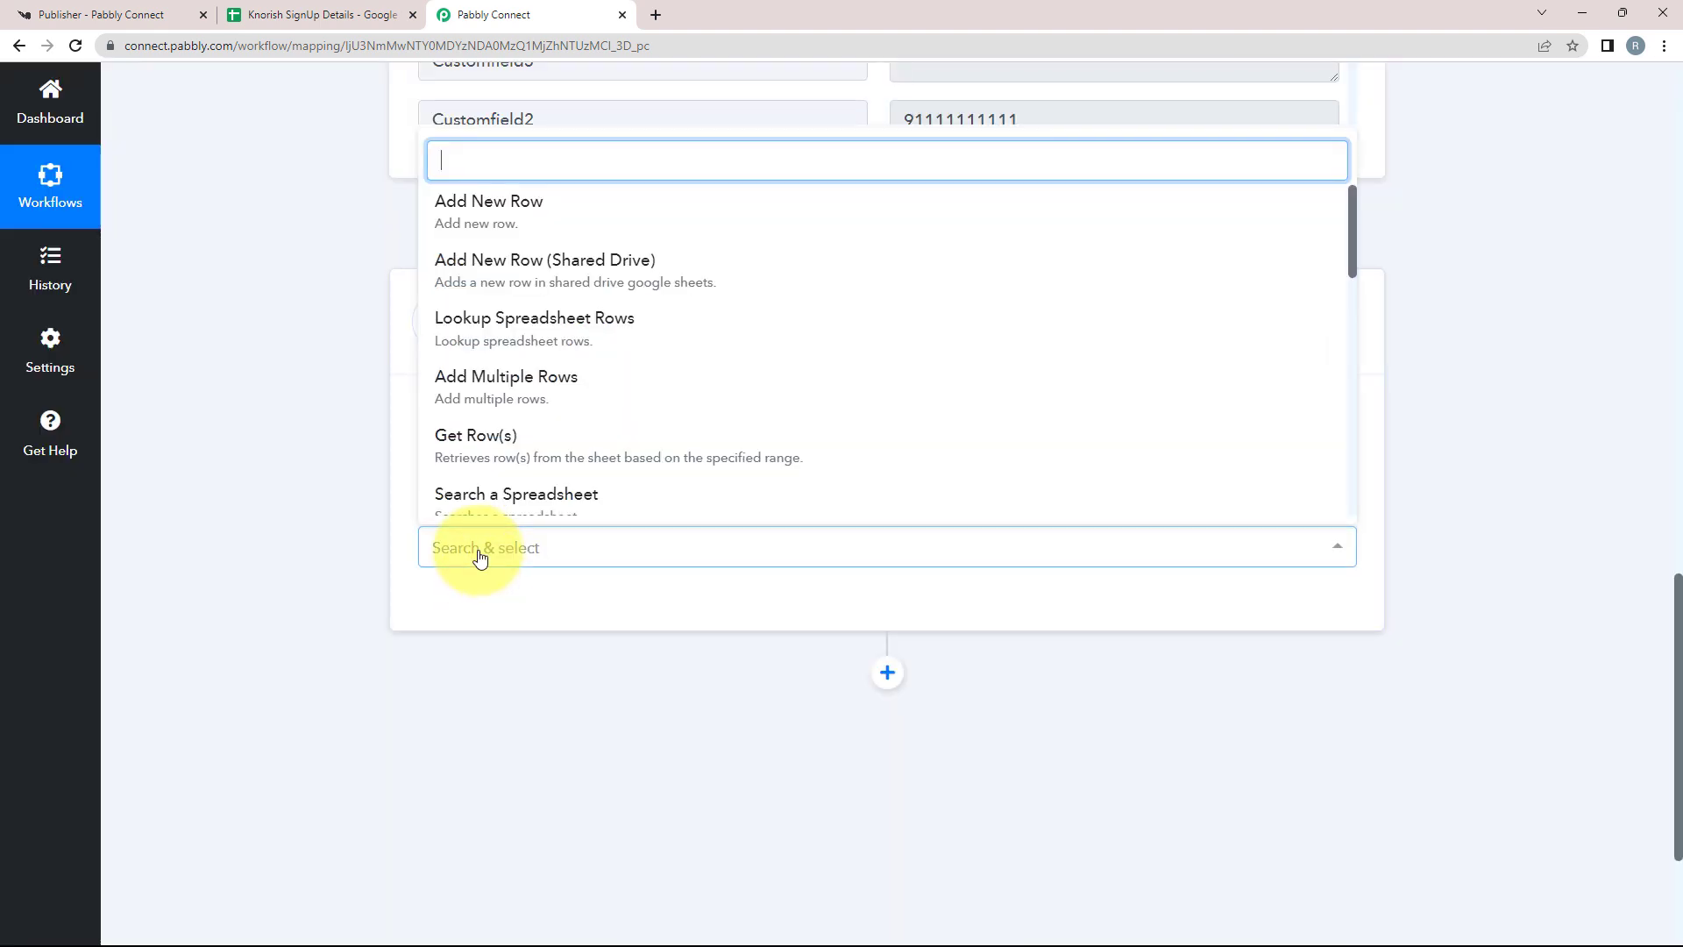
pyautogui.click(500, 230)
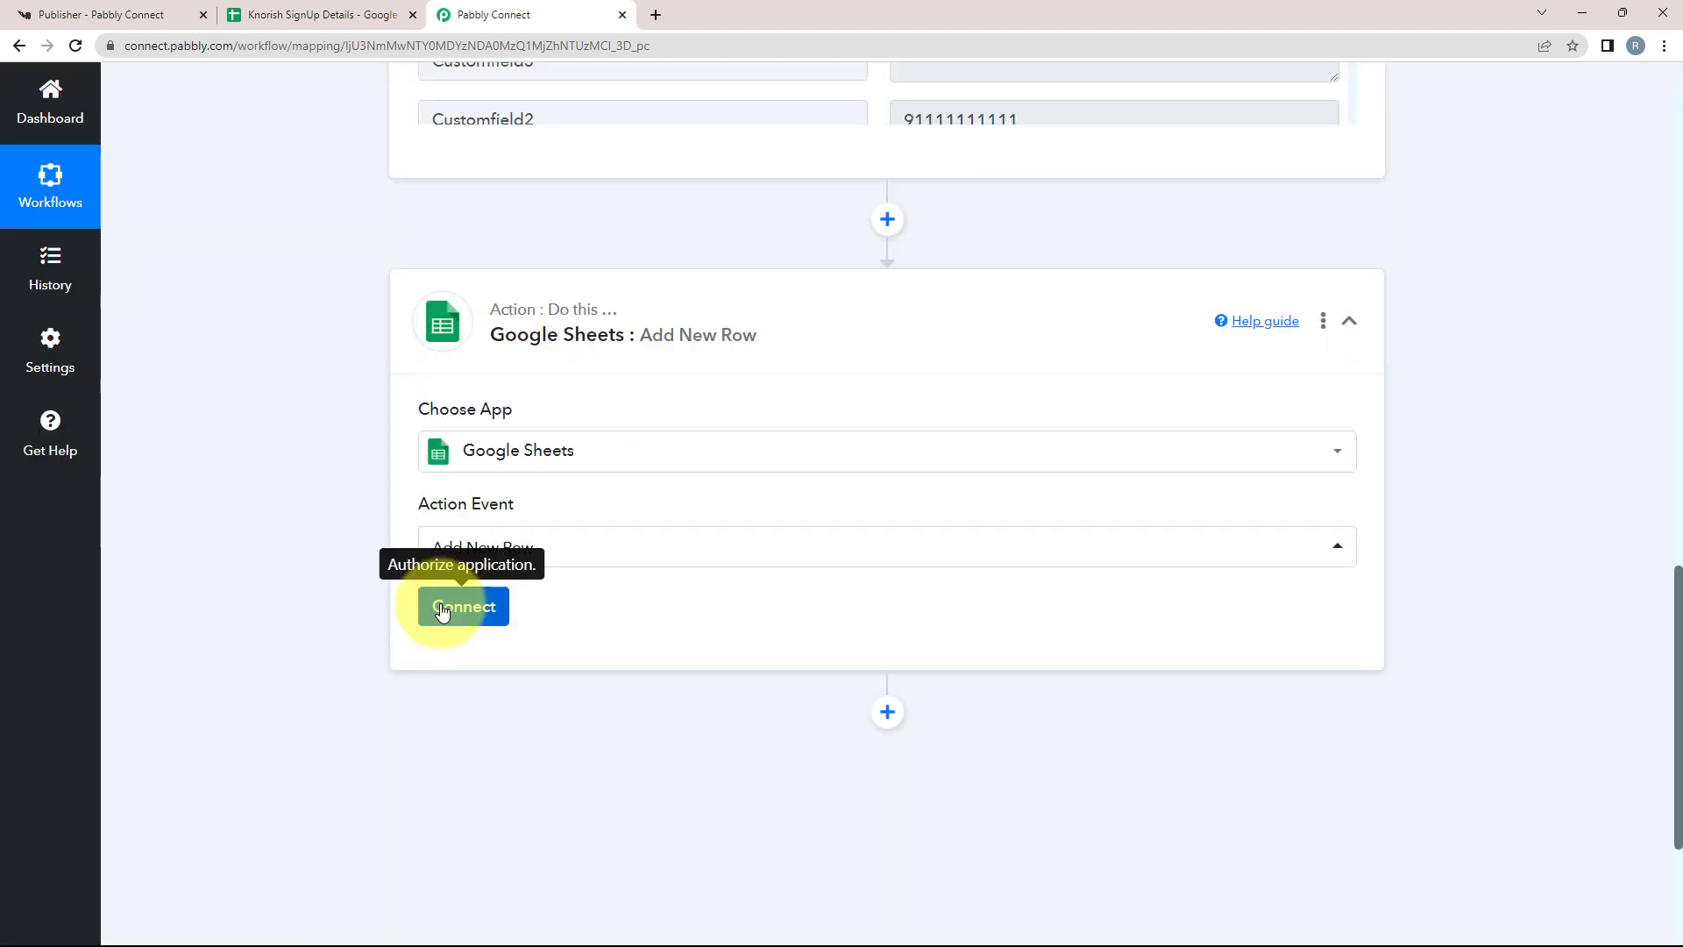
# Step: Connect the Google Sheets action through a new connection, signing in with Google and granting Pabbly Connect access to the account
pyautogui.click(456, 607)
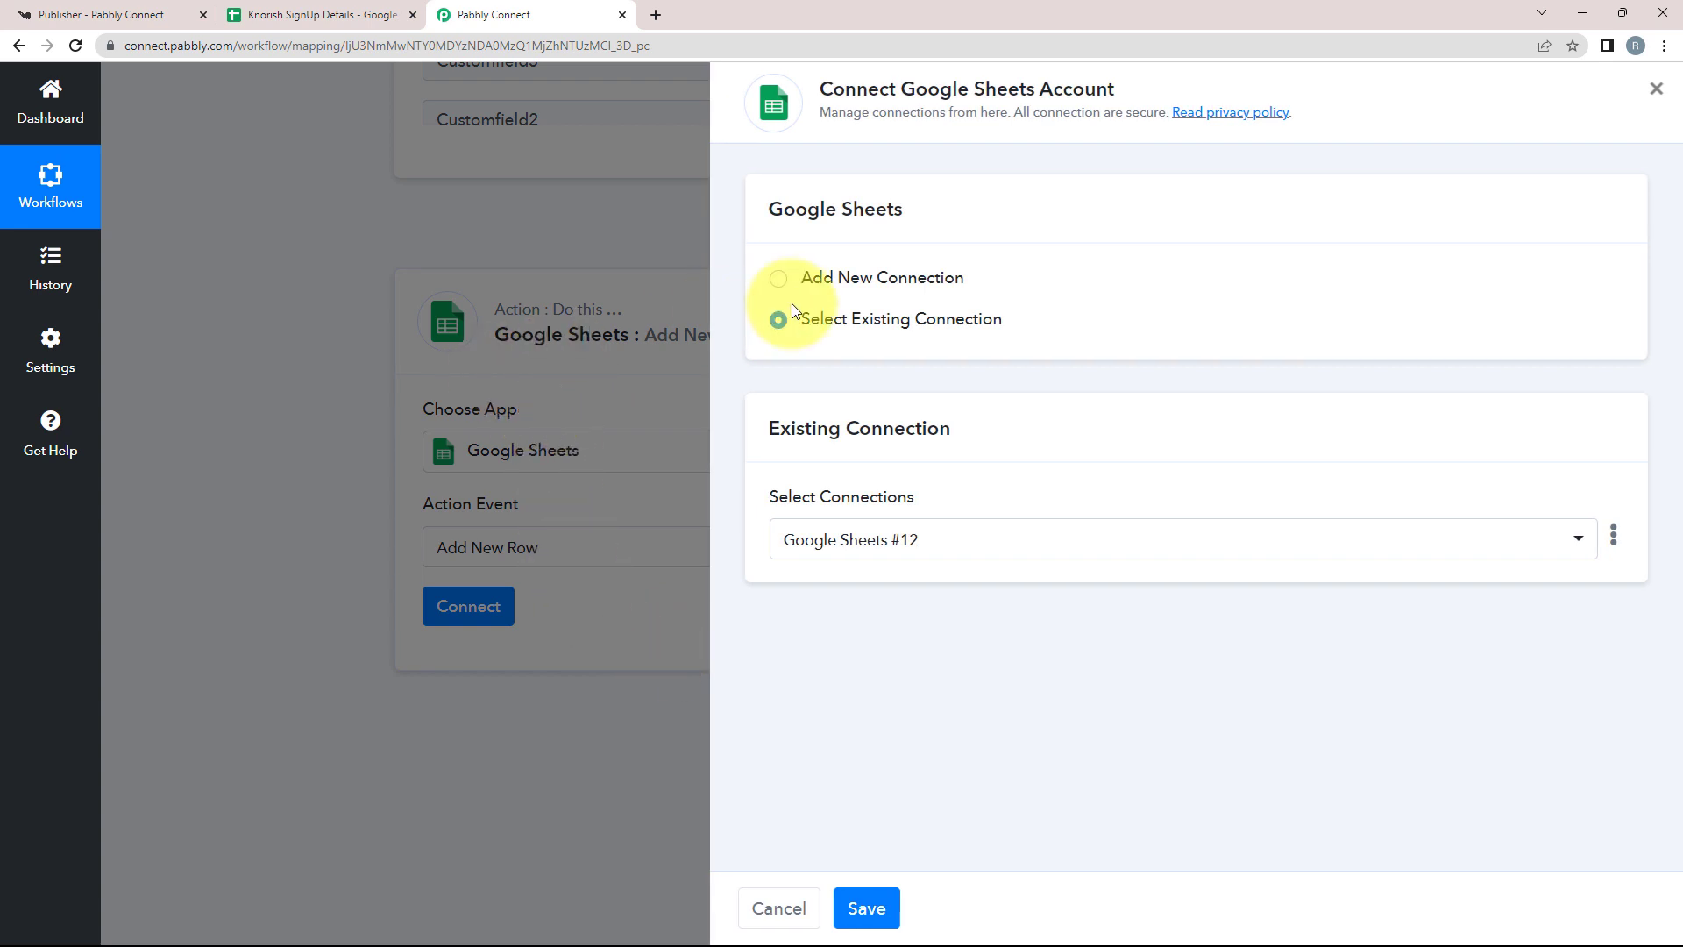
pyautogui.click(776, 279)
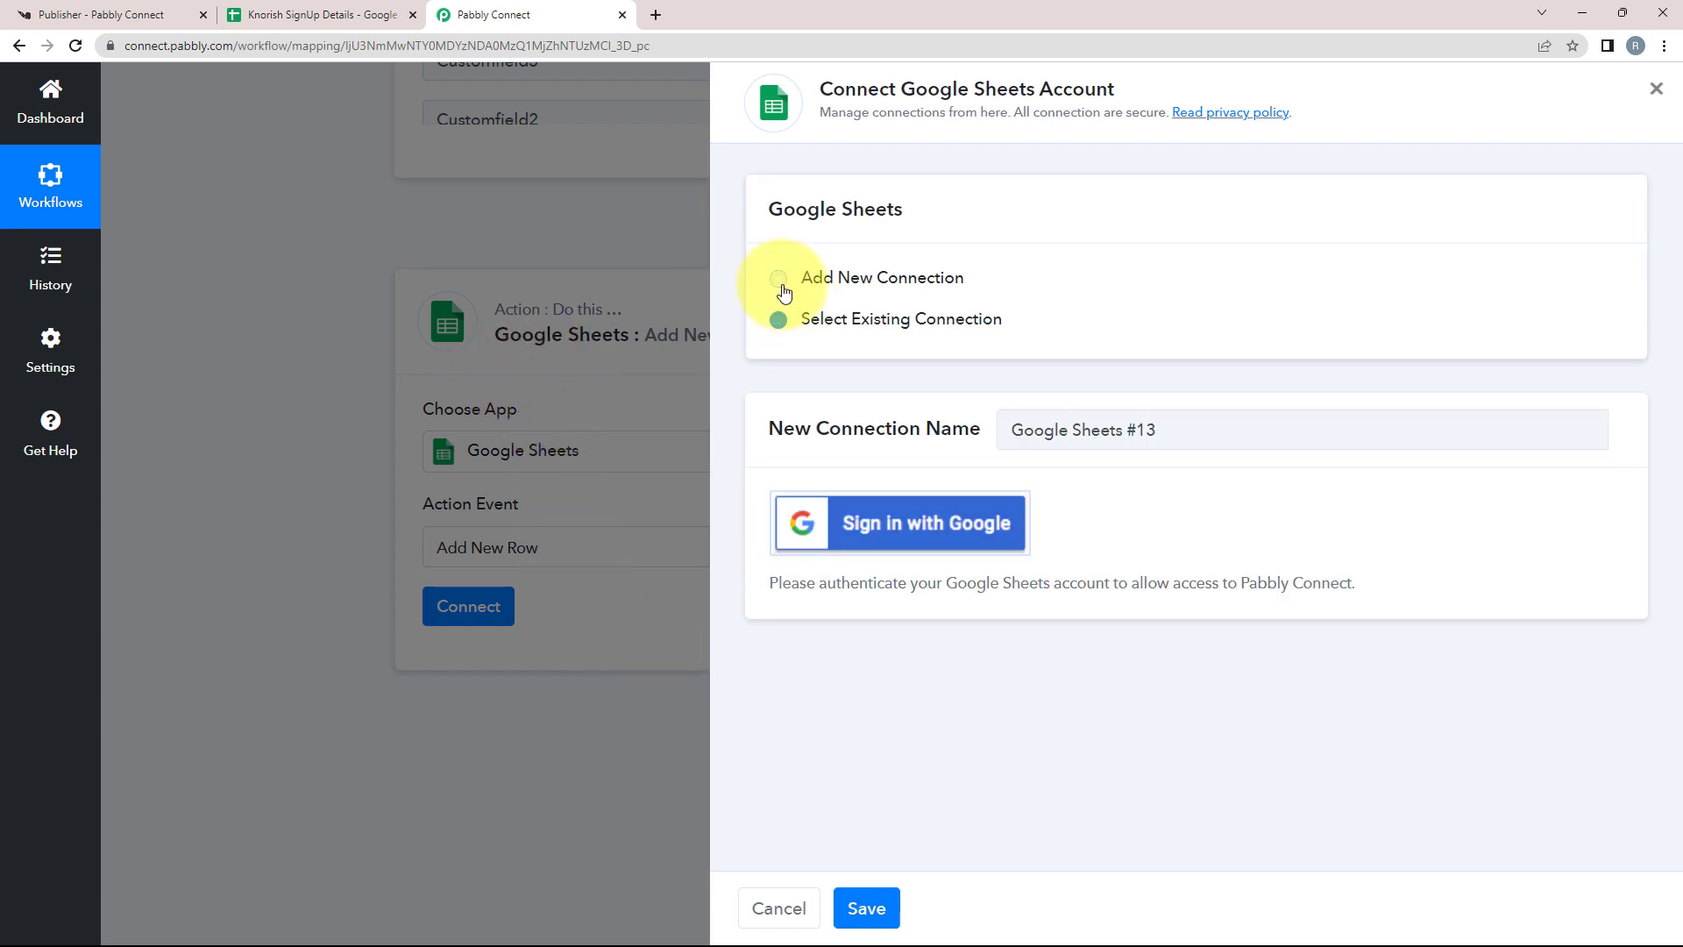
pyautogui.click(864, 523)
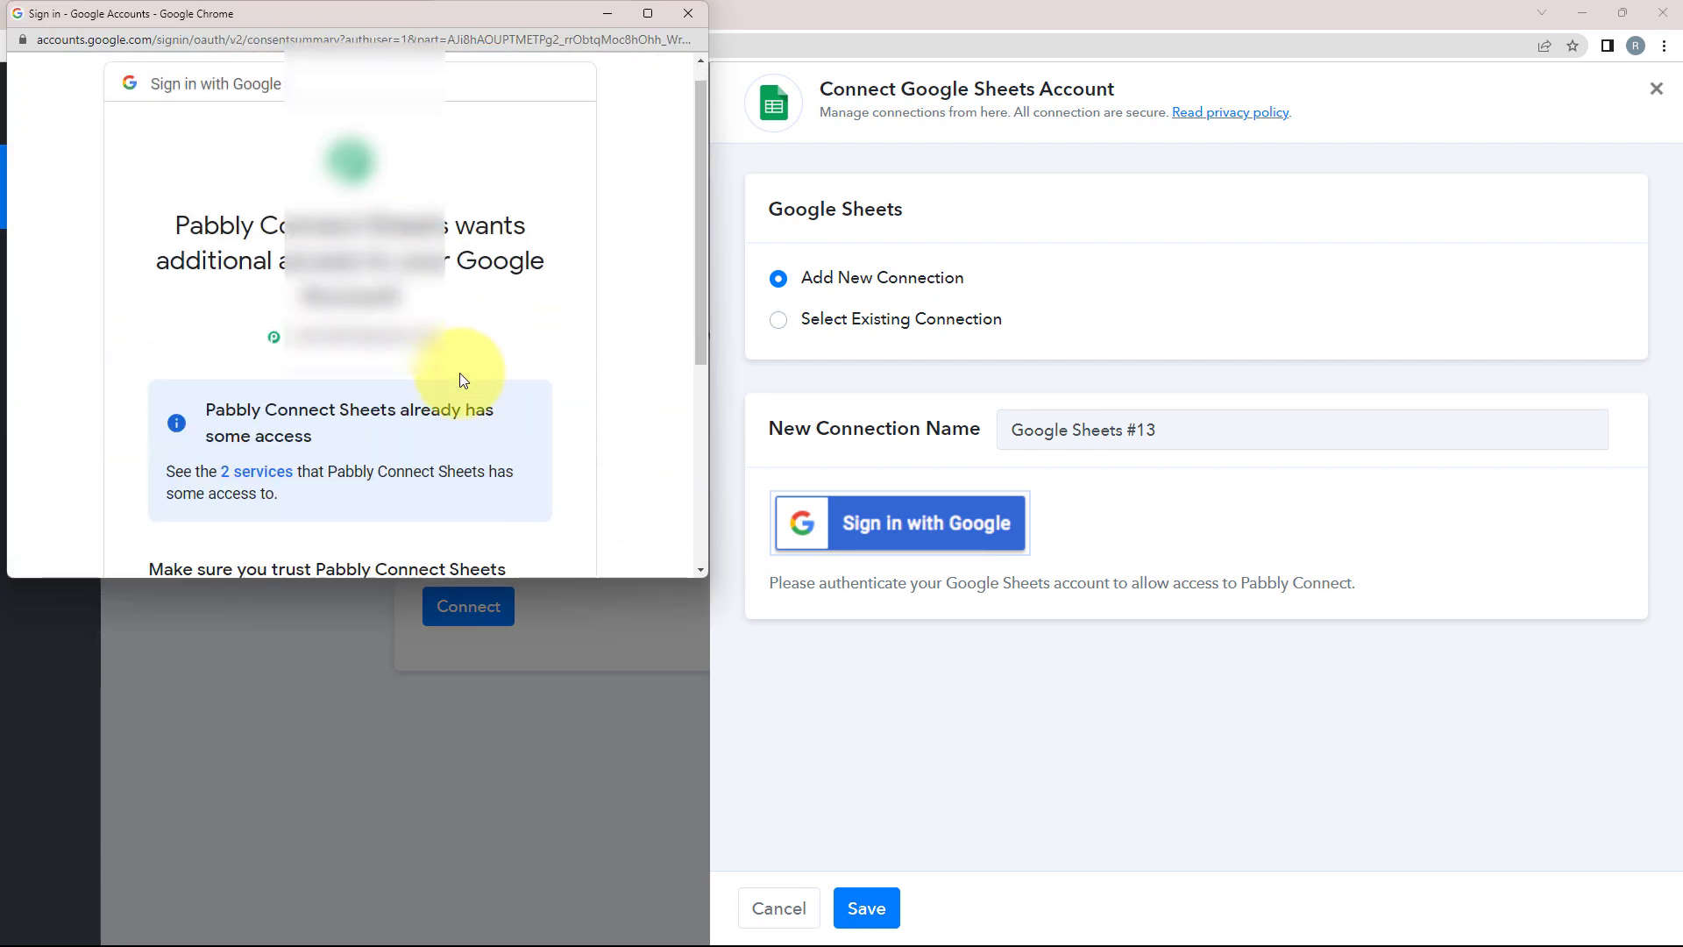
pyautogui.scroll(-5, 463, 379)
pyautogui.click(452, 414)
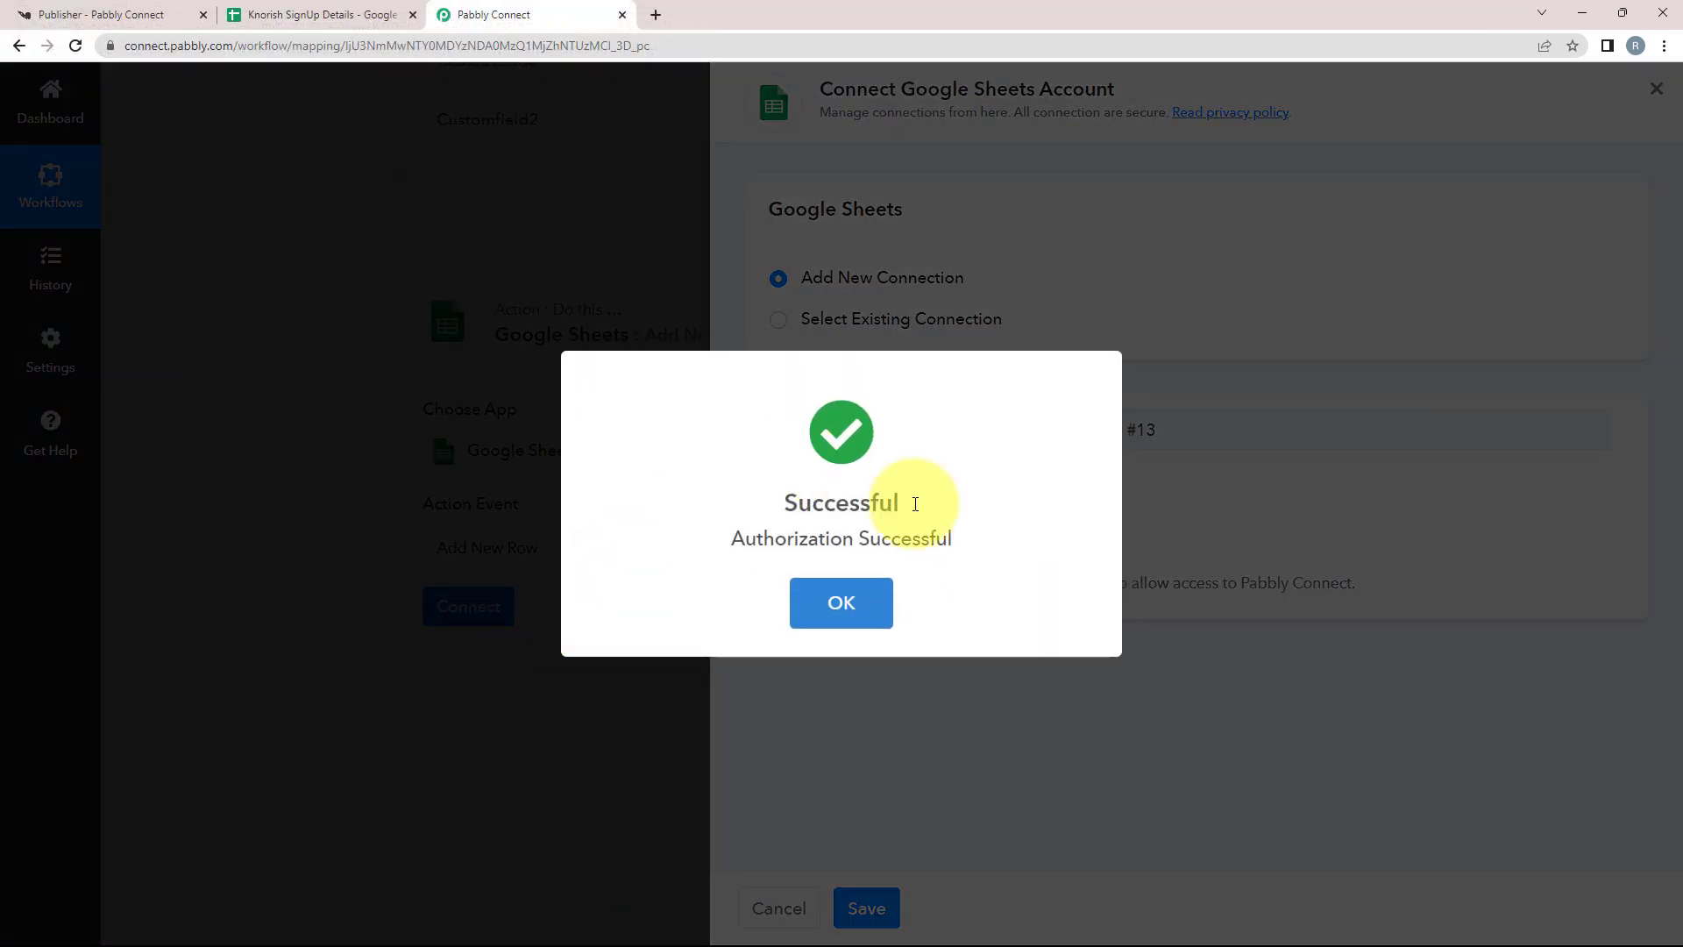
pyautogui.click(793, 584)
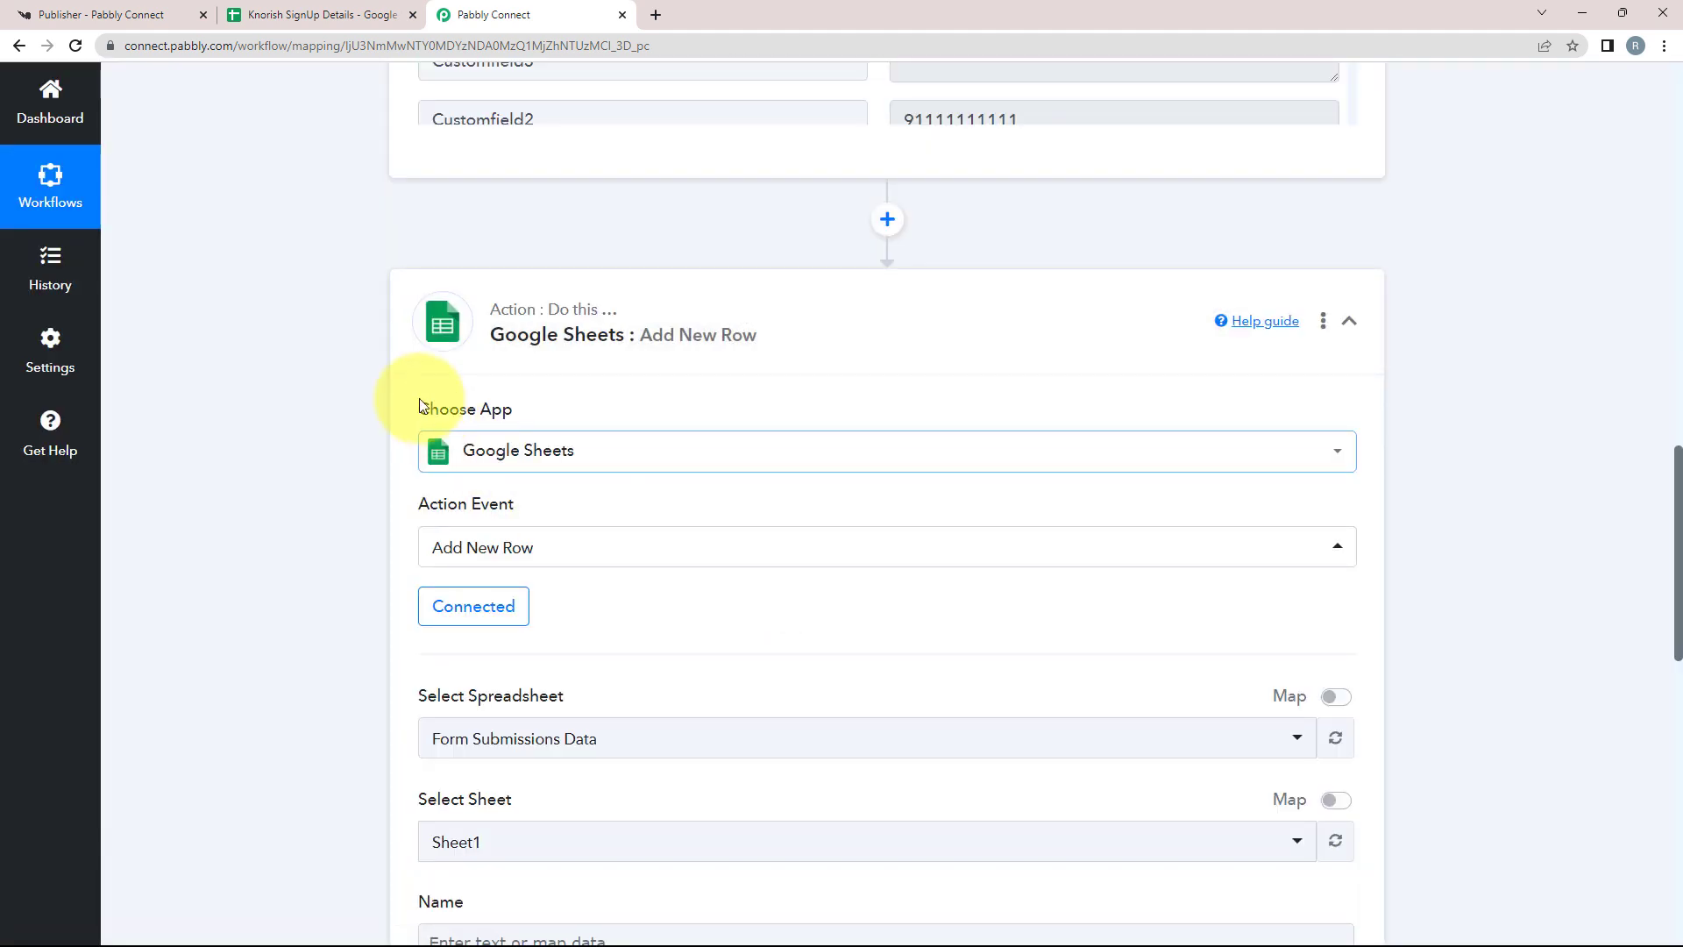
# Step: Check the signup spreadsheet's title in Google Sheets and select Knorish SignUp Details as the action's spreadsheet
pyautogui.scroll(-4, 318, 517)
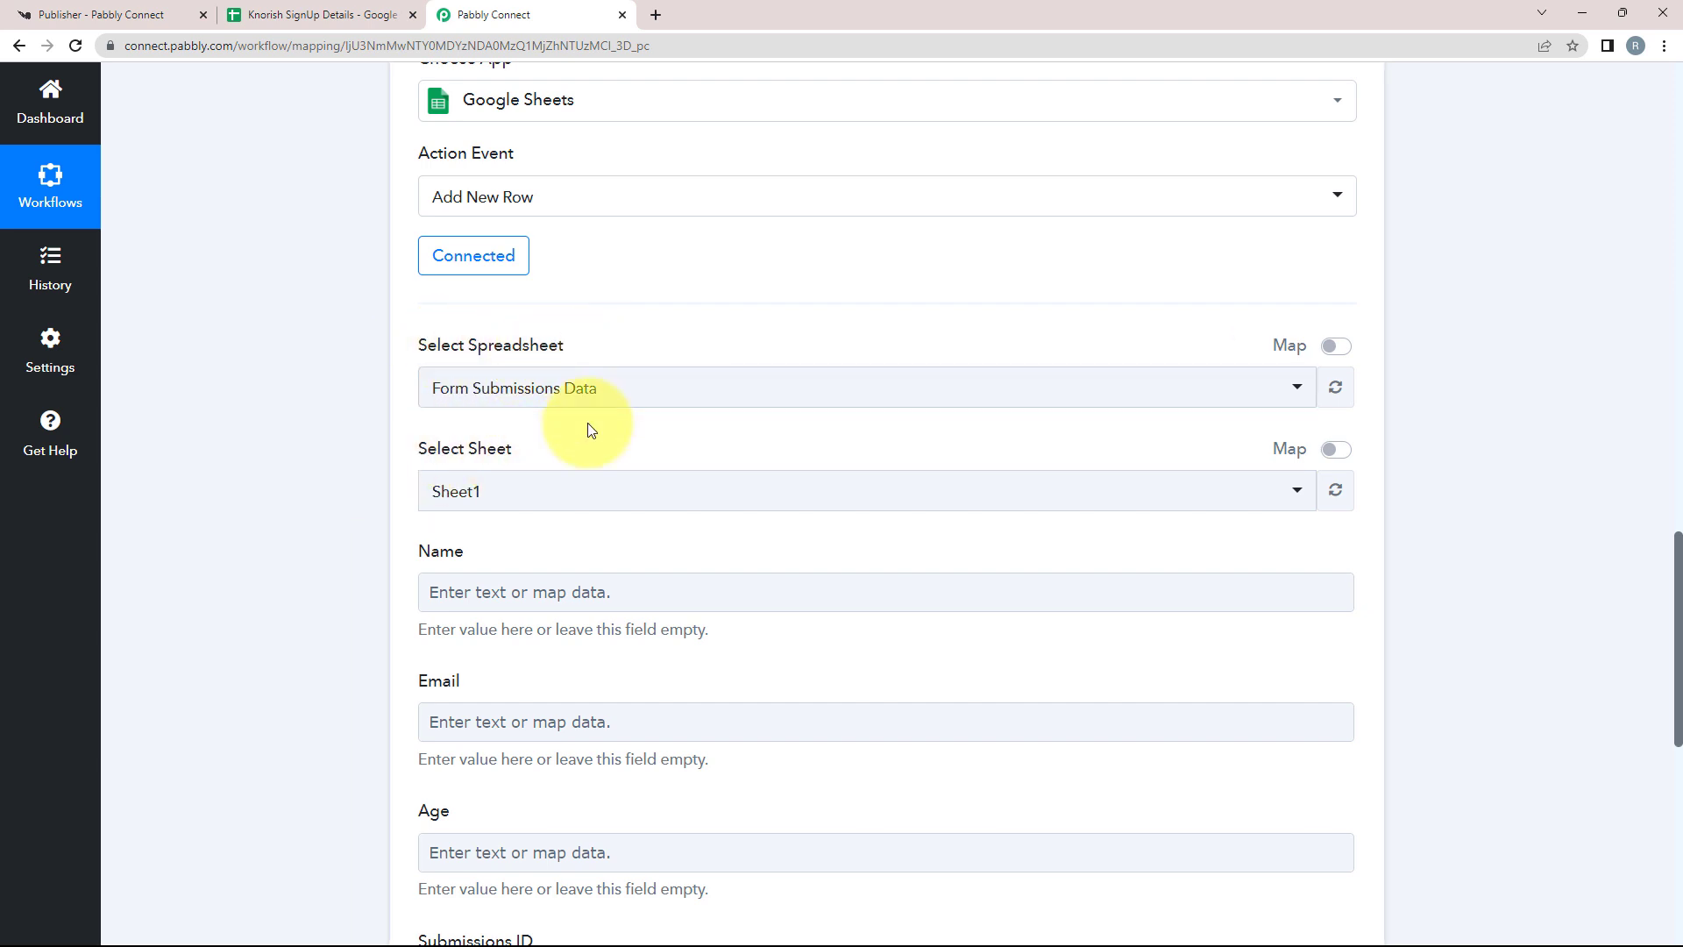
pyautogui.click(259, 17)
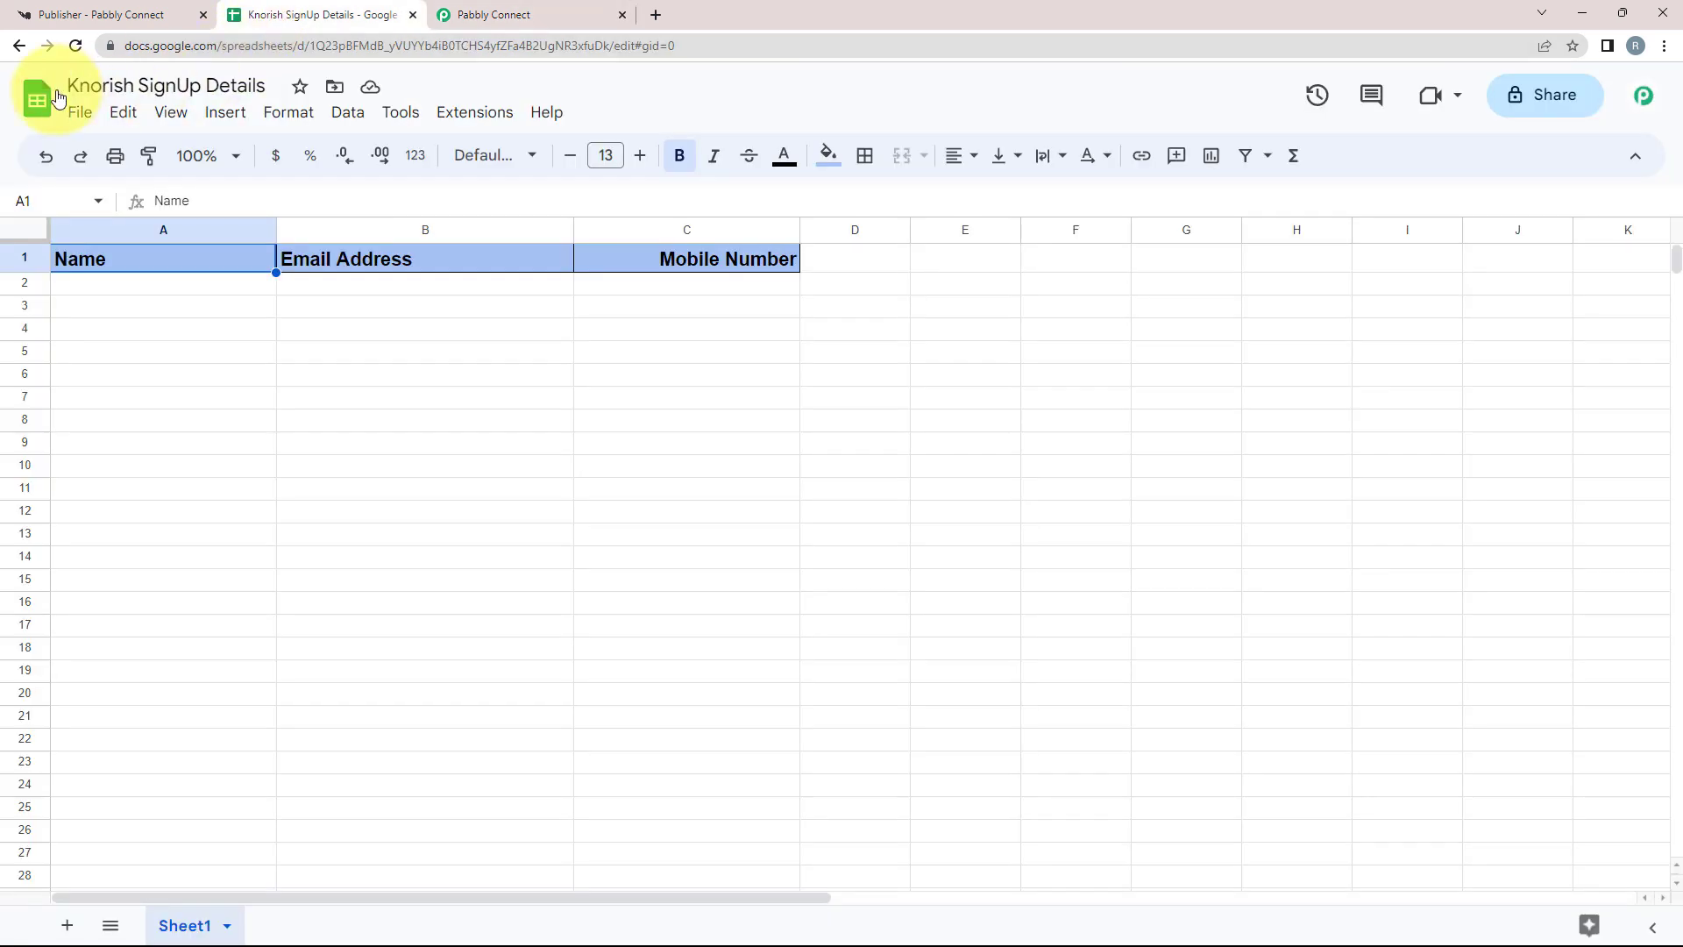
pyautogui.moveTo(71, 84); pyautogui.dragTo(263, 84)
pyautogui.click(347, 457)
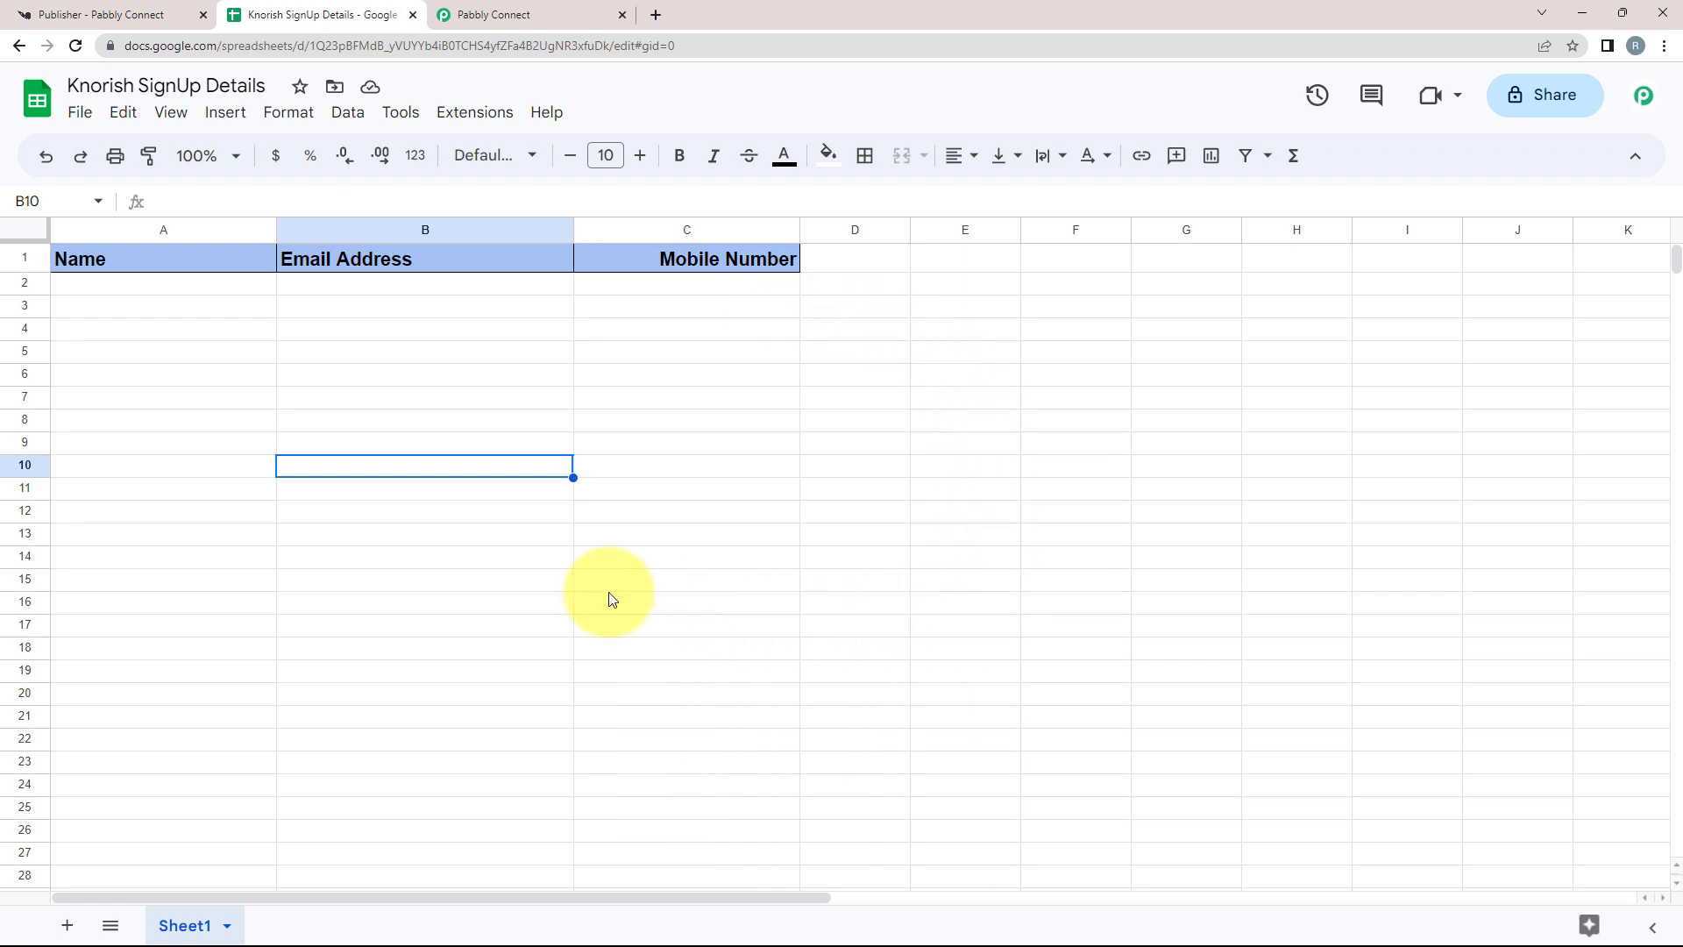
pyautogui.click(478, 14)
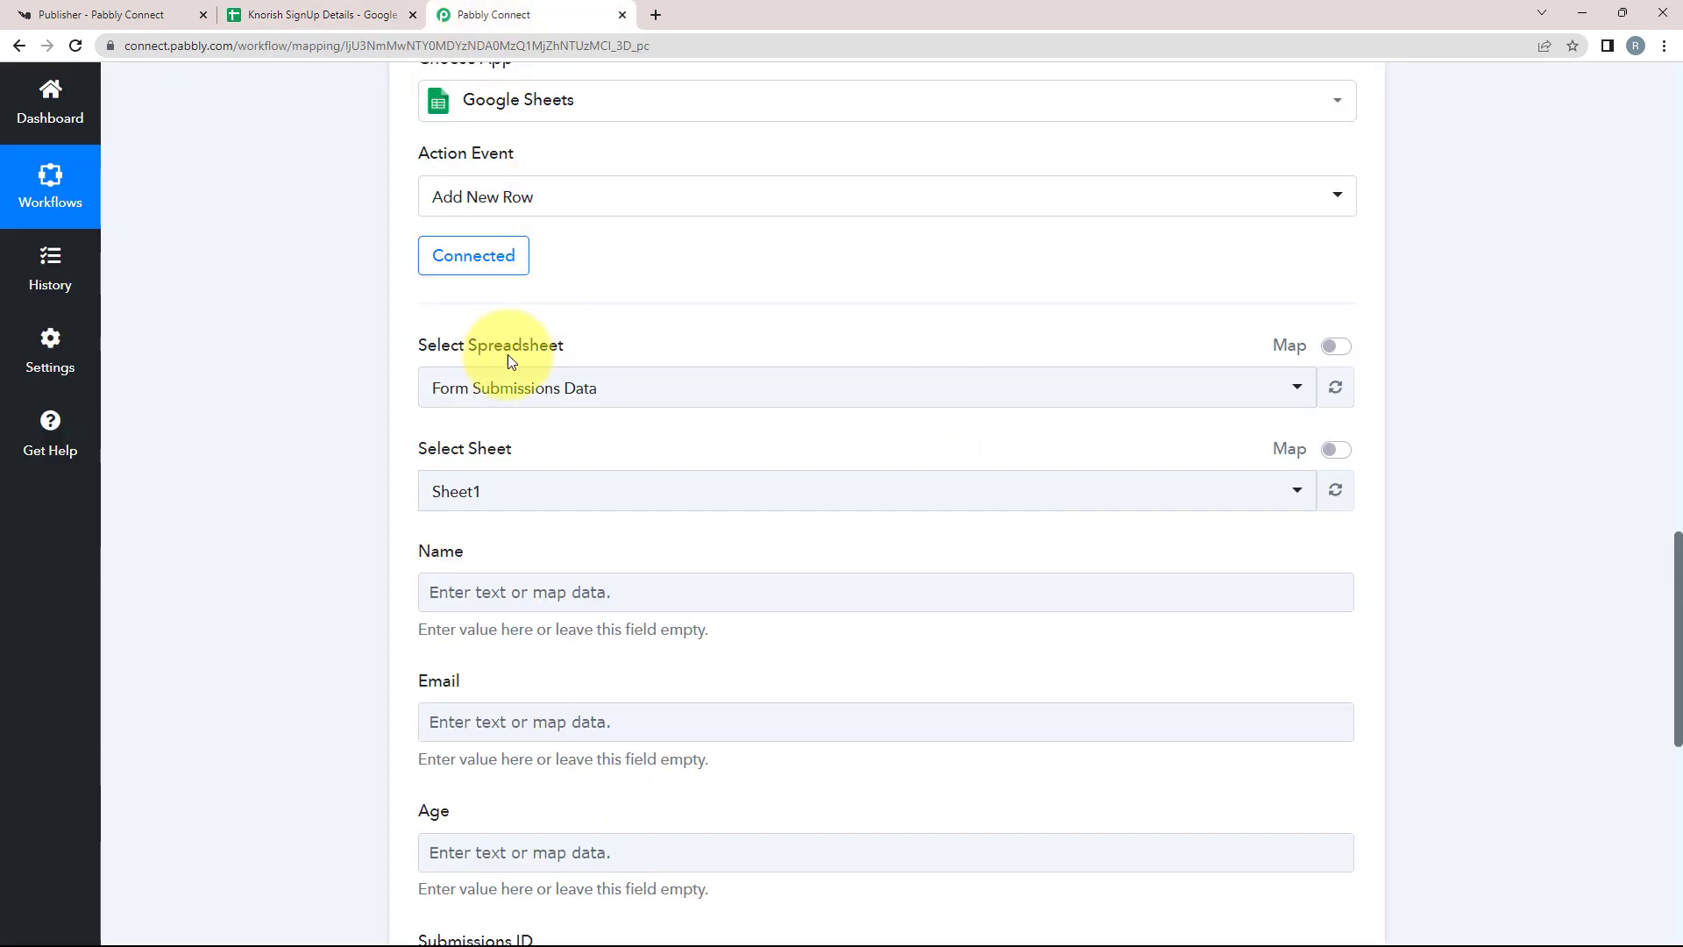
pyautogui.click(494, 406)
pyautogui.click(480, 520)
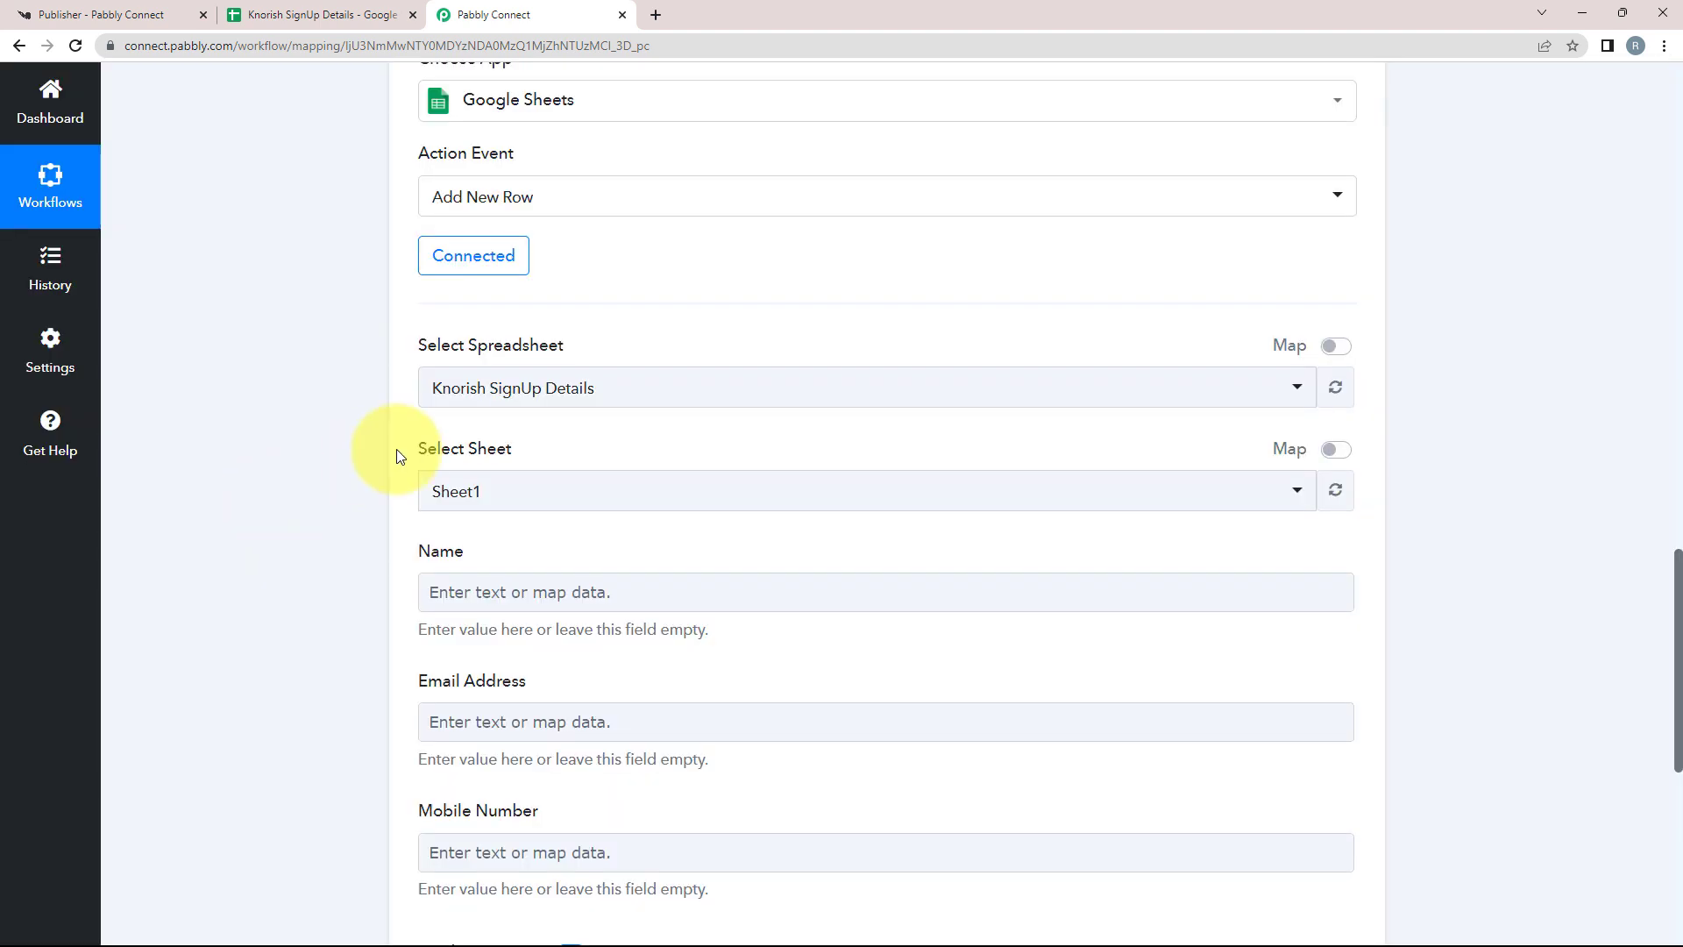
# Step: Compare the action's Sheet1 selection and its Name, Email Address and Mobile Number fields with the spreadsheet's sheet and column headers
pyautogui.click(295, 7)
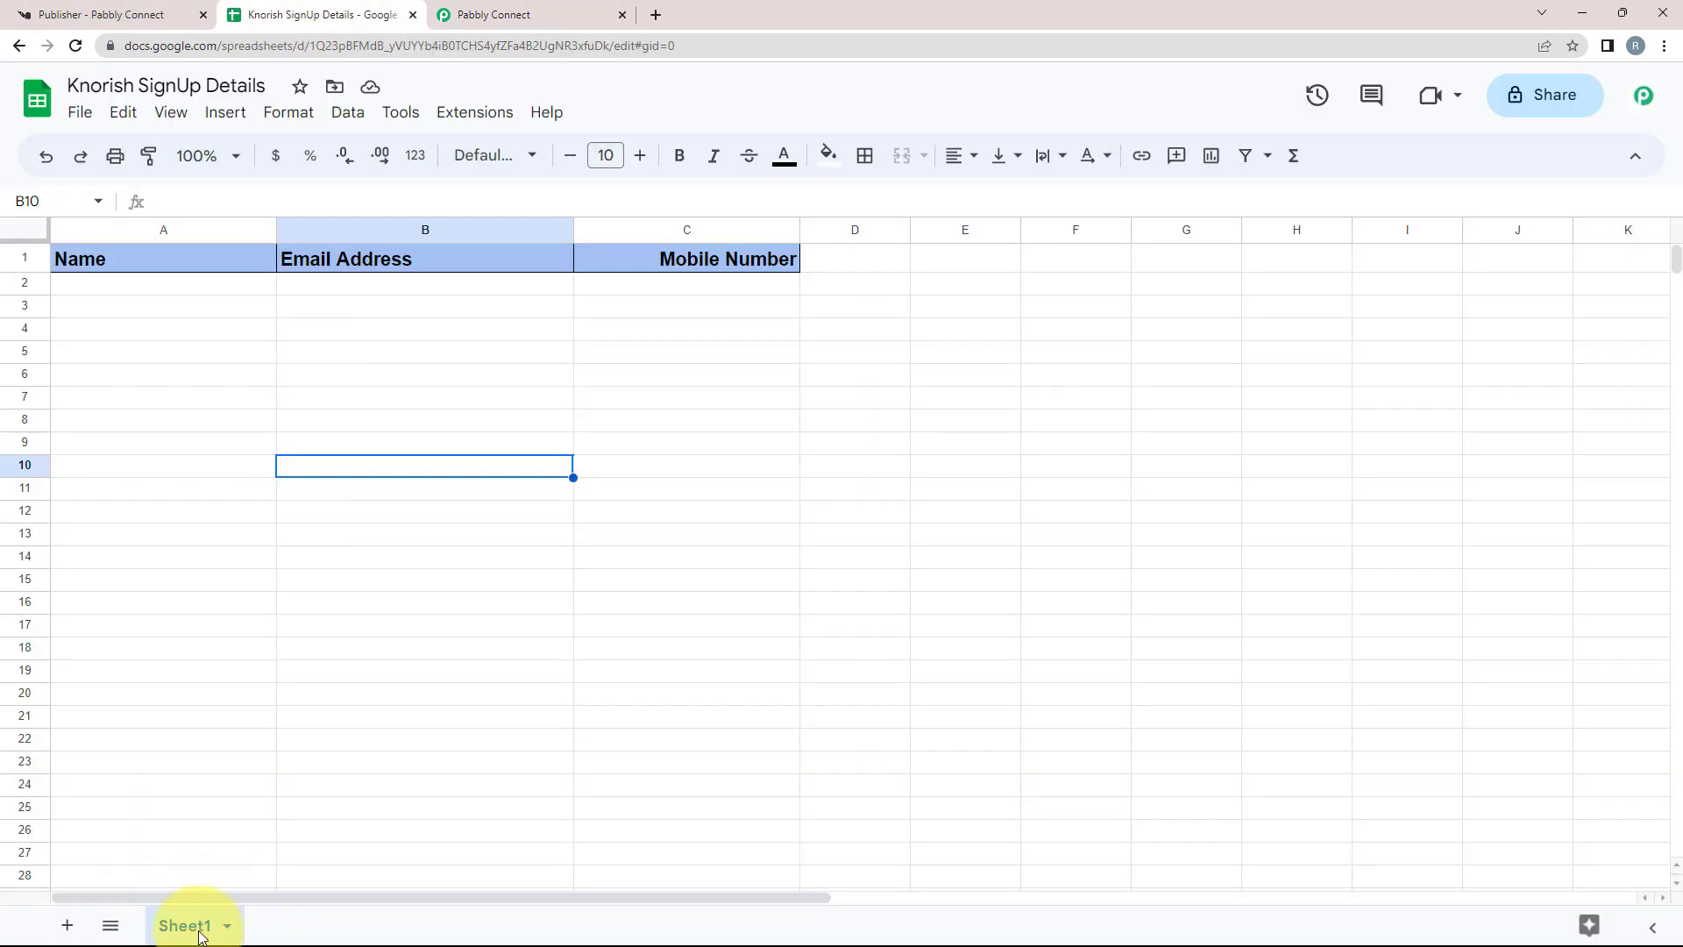
pyautogui.click(491, 14)
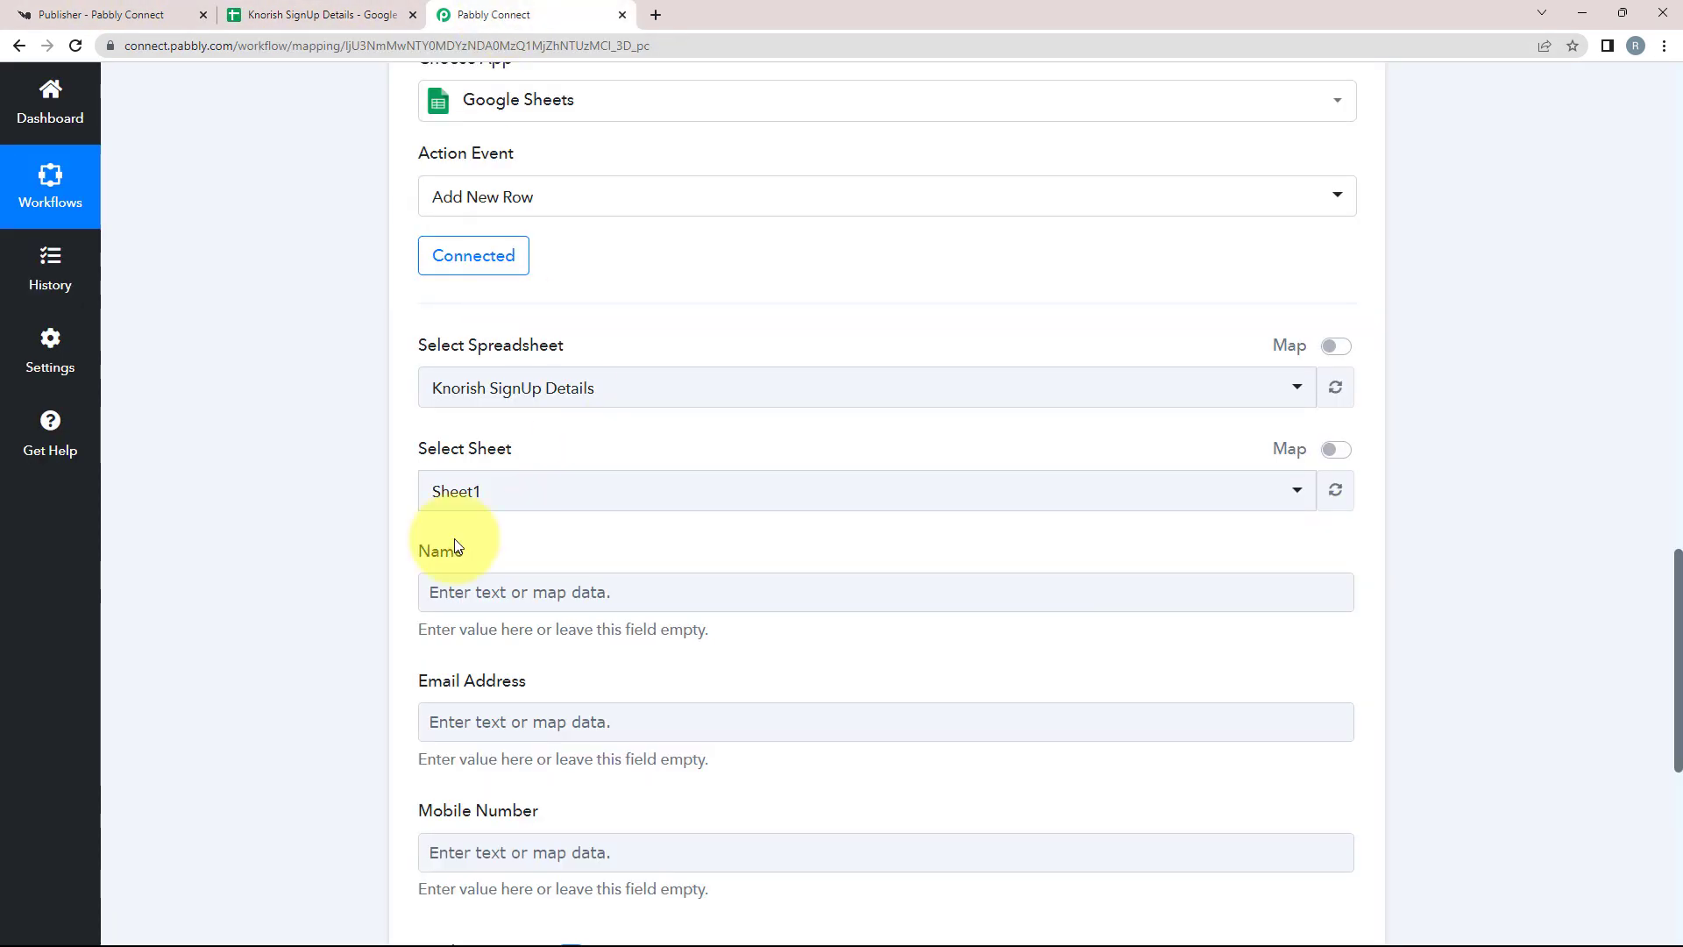
pyautogui.scroll(-3, 298, 605)
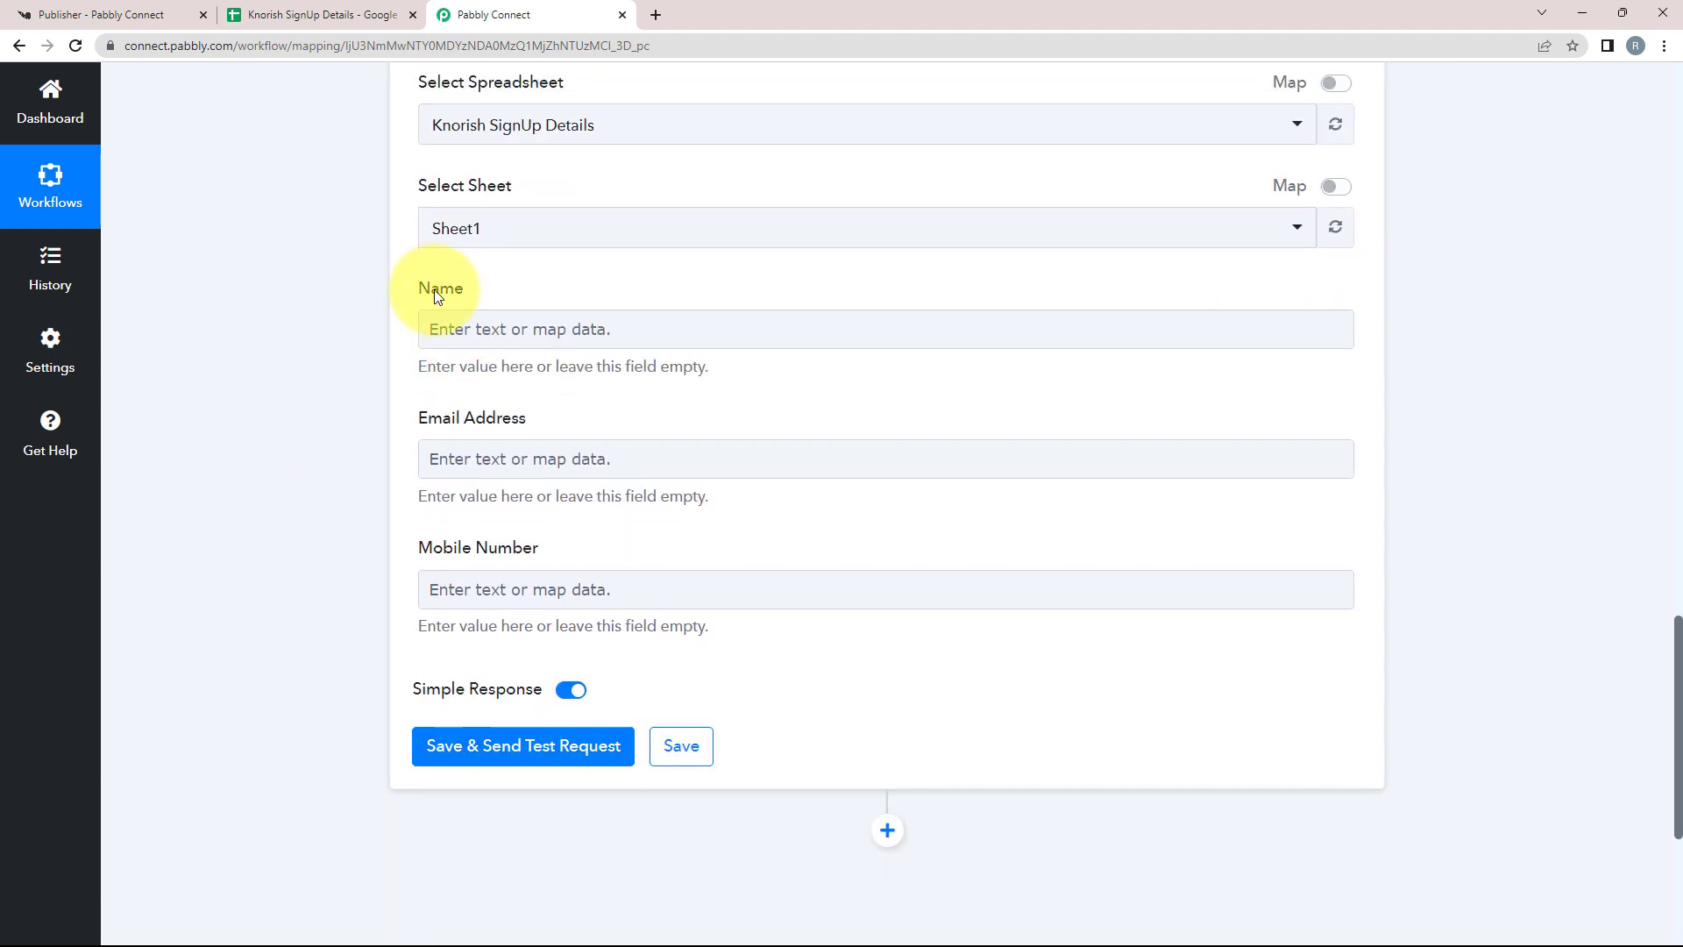
pyautogui.moveTo(421, 289); pyautogui.dragTo(473, 302)
pyautogui.moveTo(419, 422); pyautogui.dragTo(545, 466)
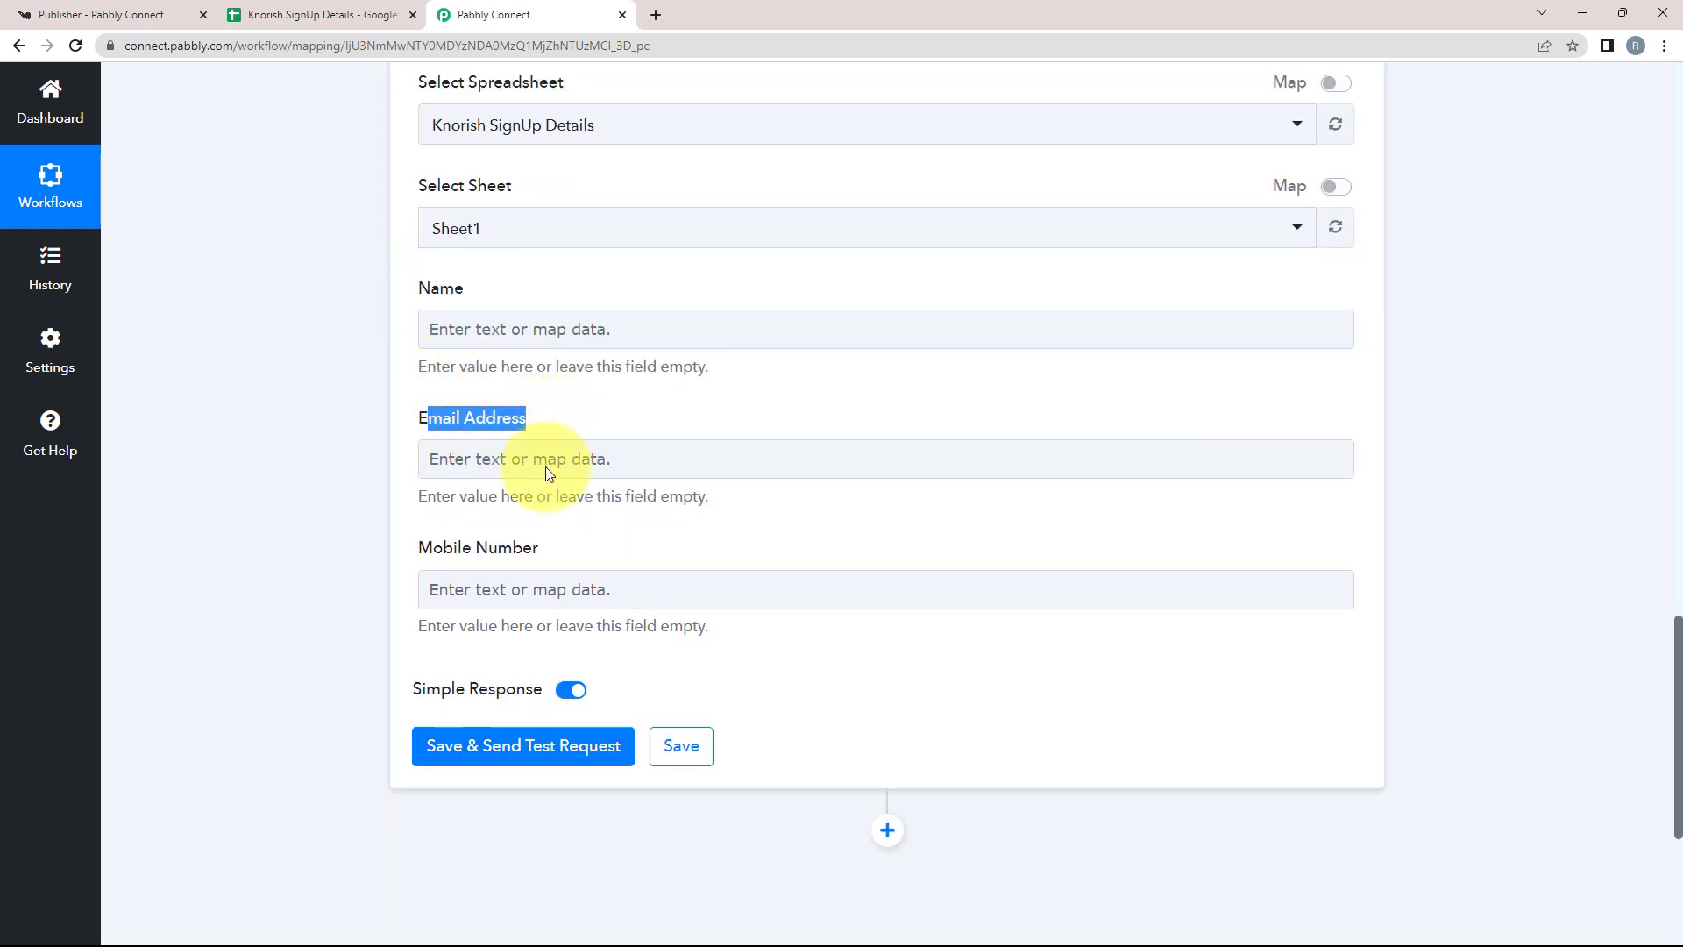
pyautogui.click(426, 554)
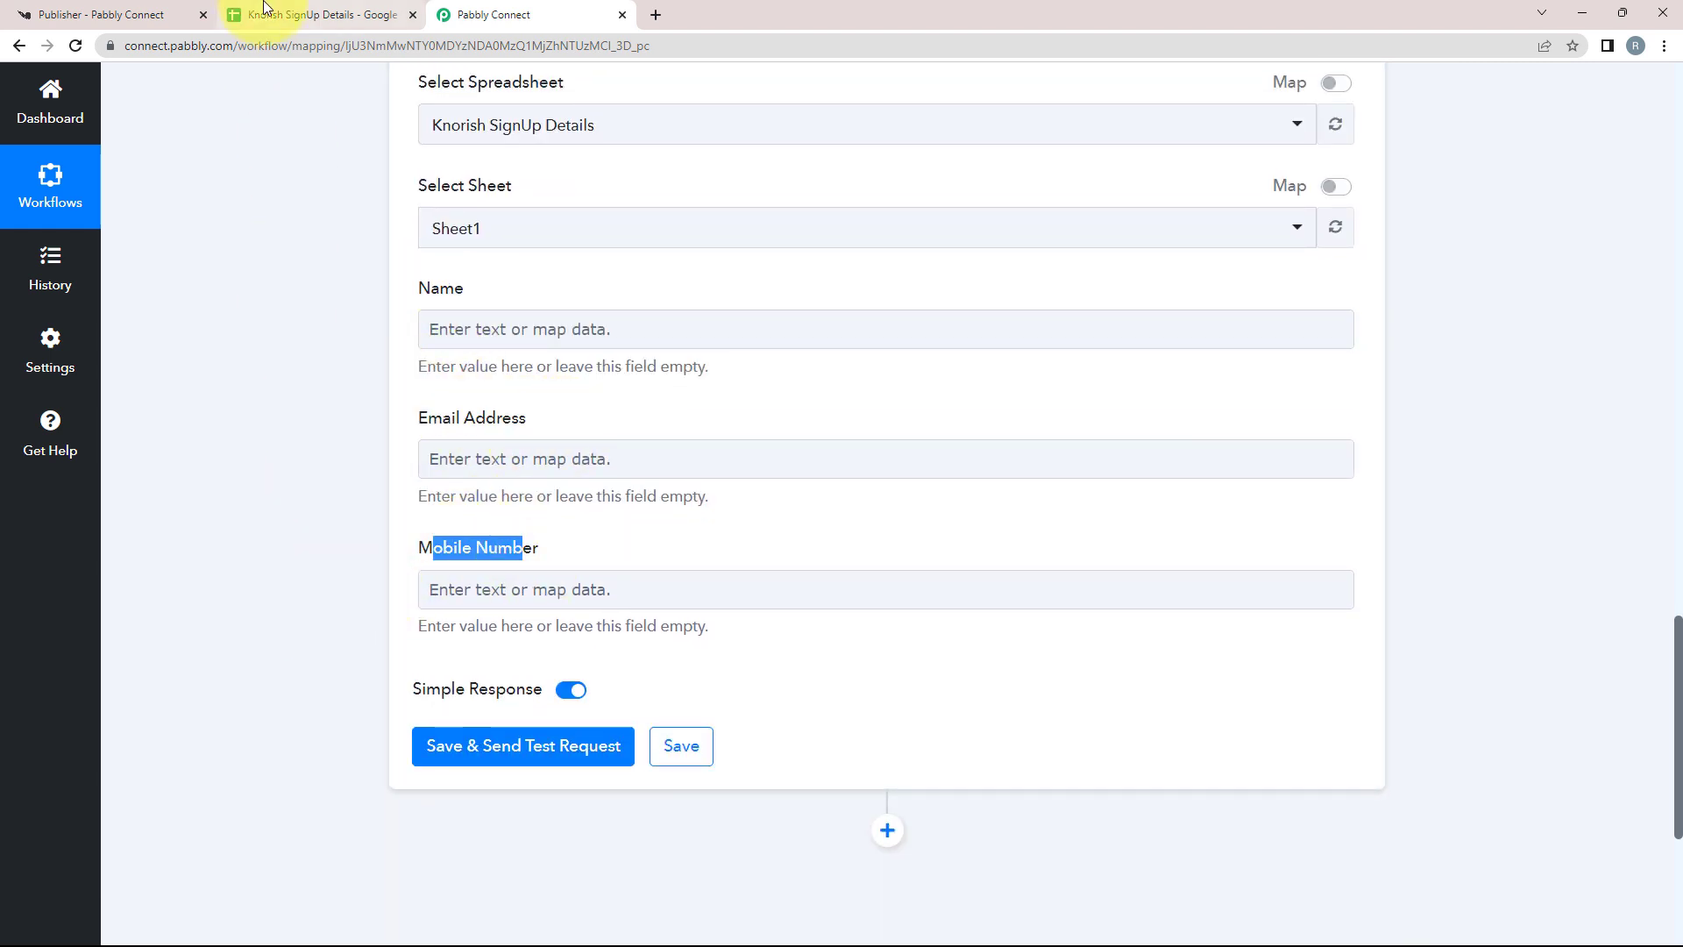
pyautogui.click(265, 10)
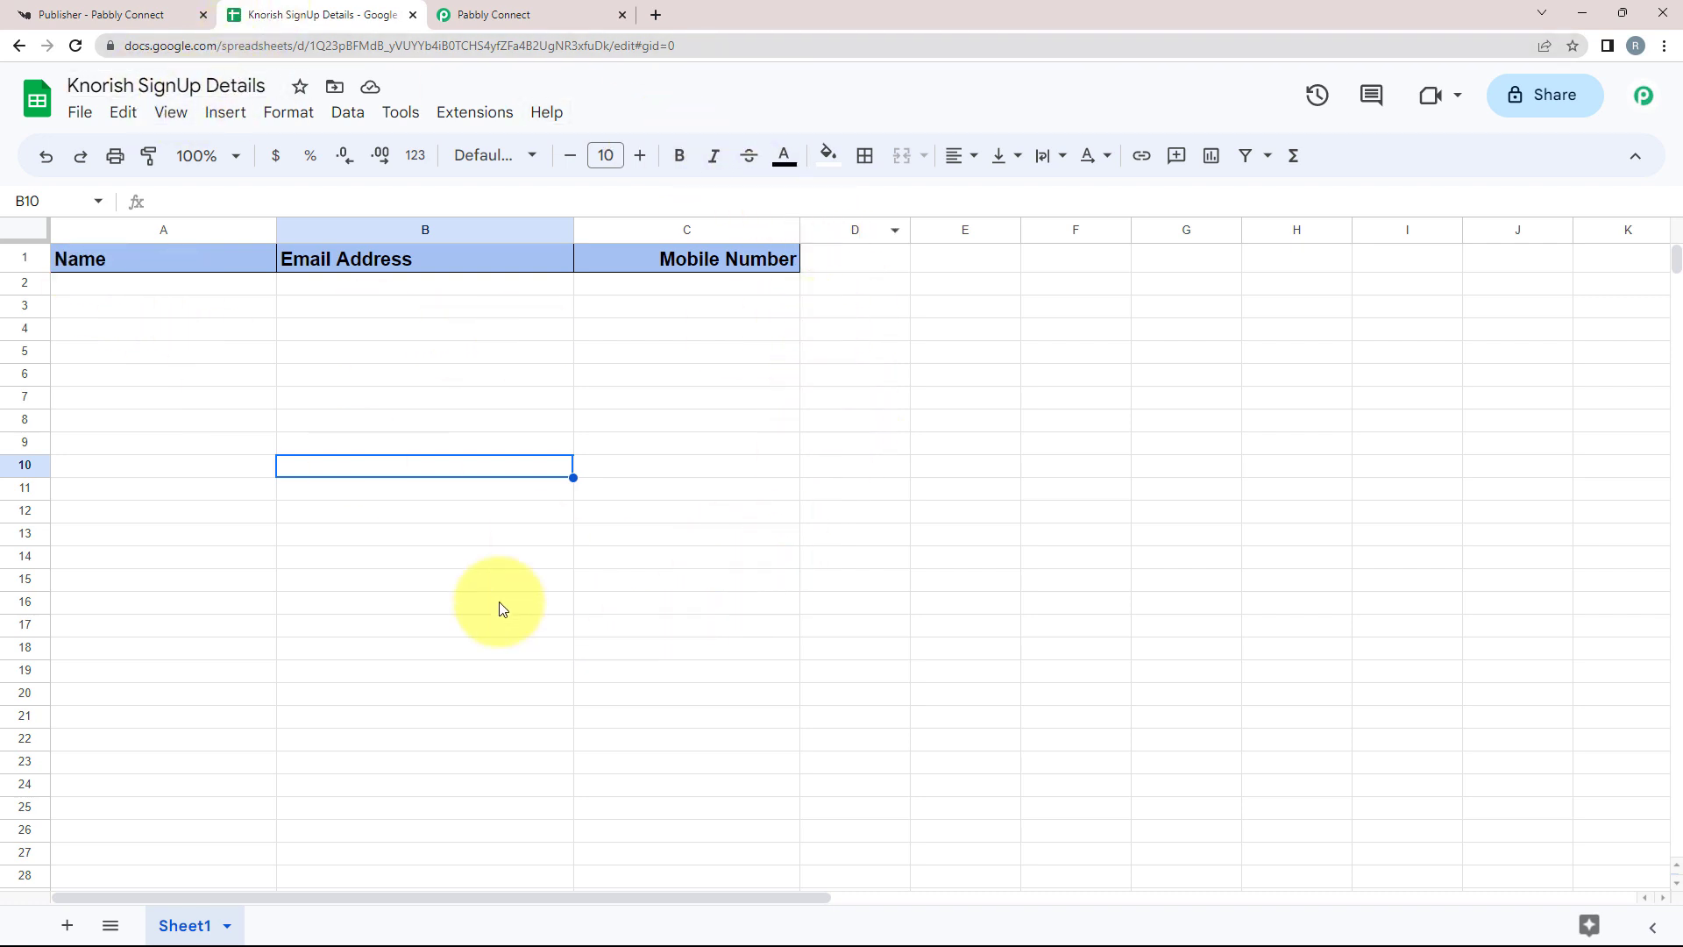
pyautogui.click(500, 13)
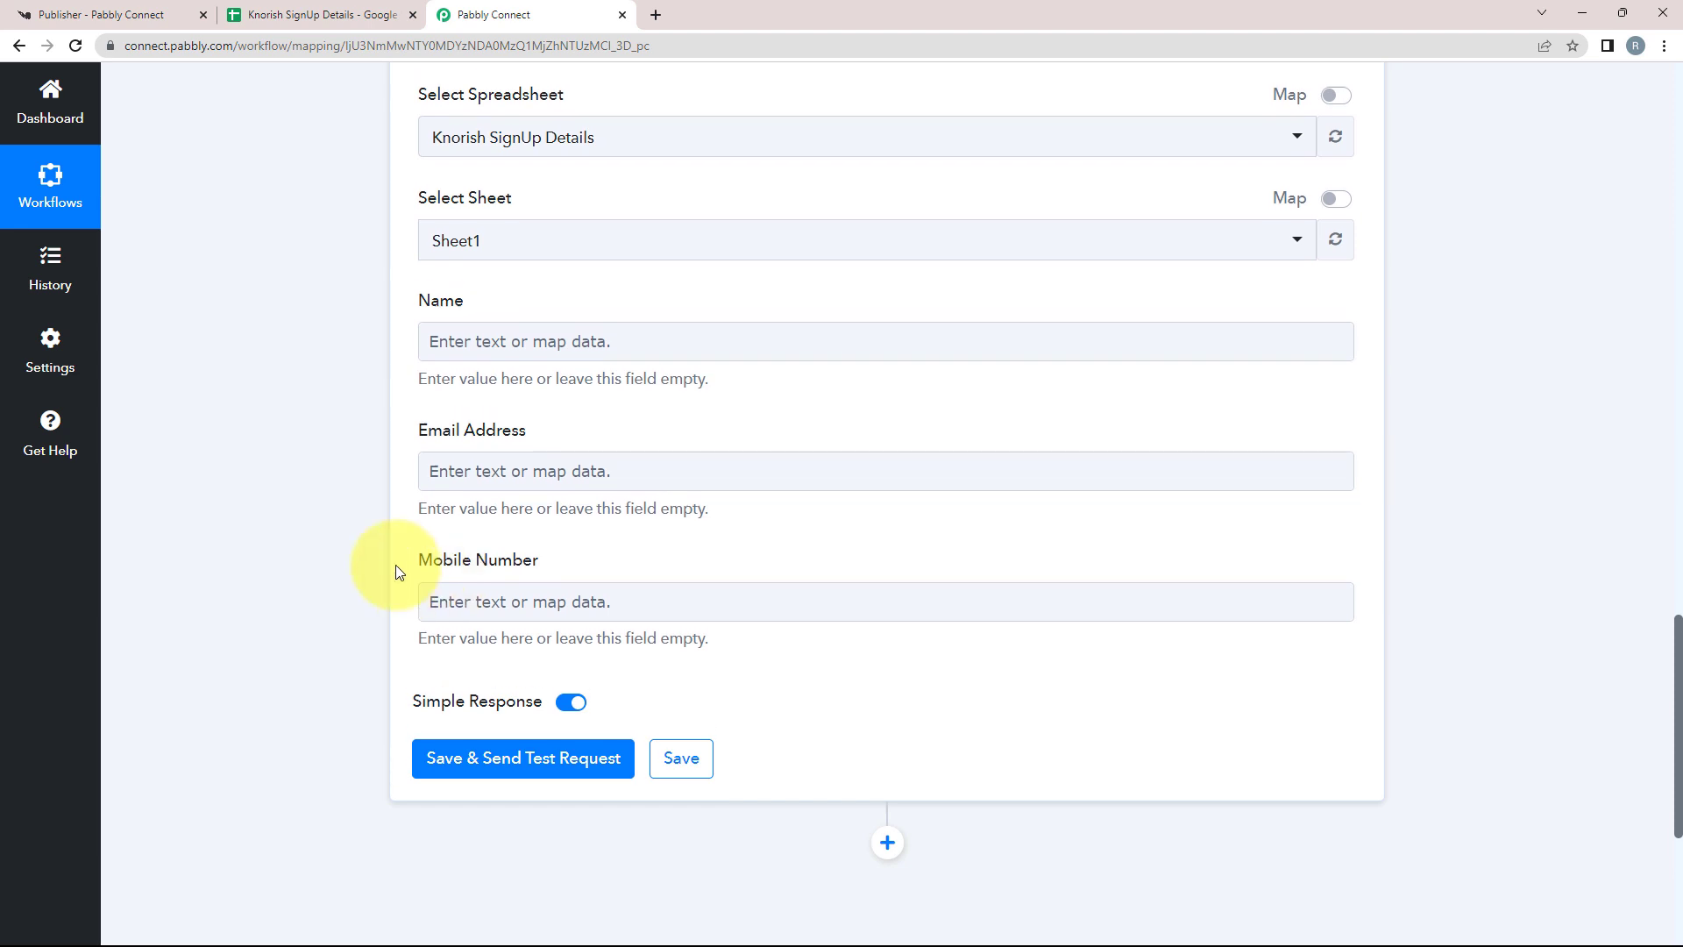
# Step: Review the captured Knorish signup values and map the action's Name field to the Username from the New Signup trigger
pyautogui.scroll(12, 396, 565)
pyautogui.click(956, 176)
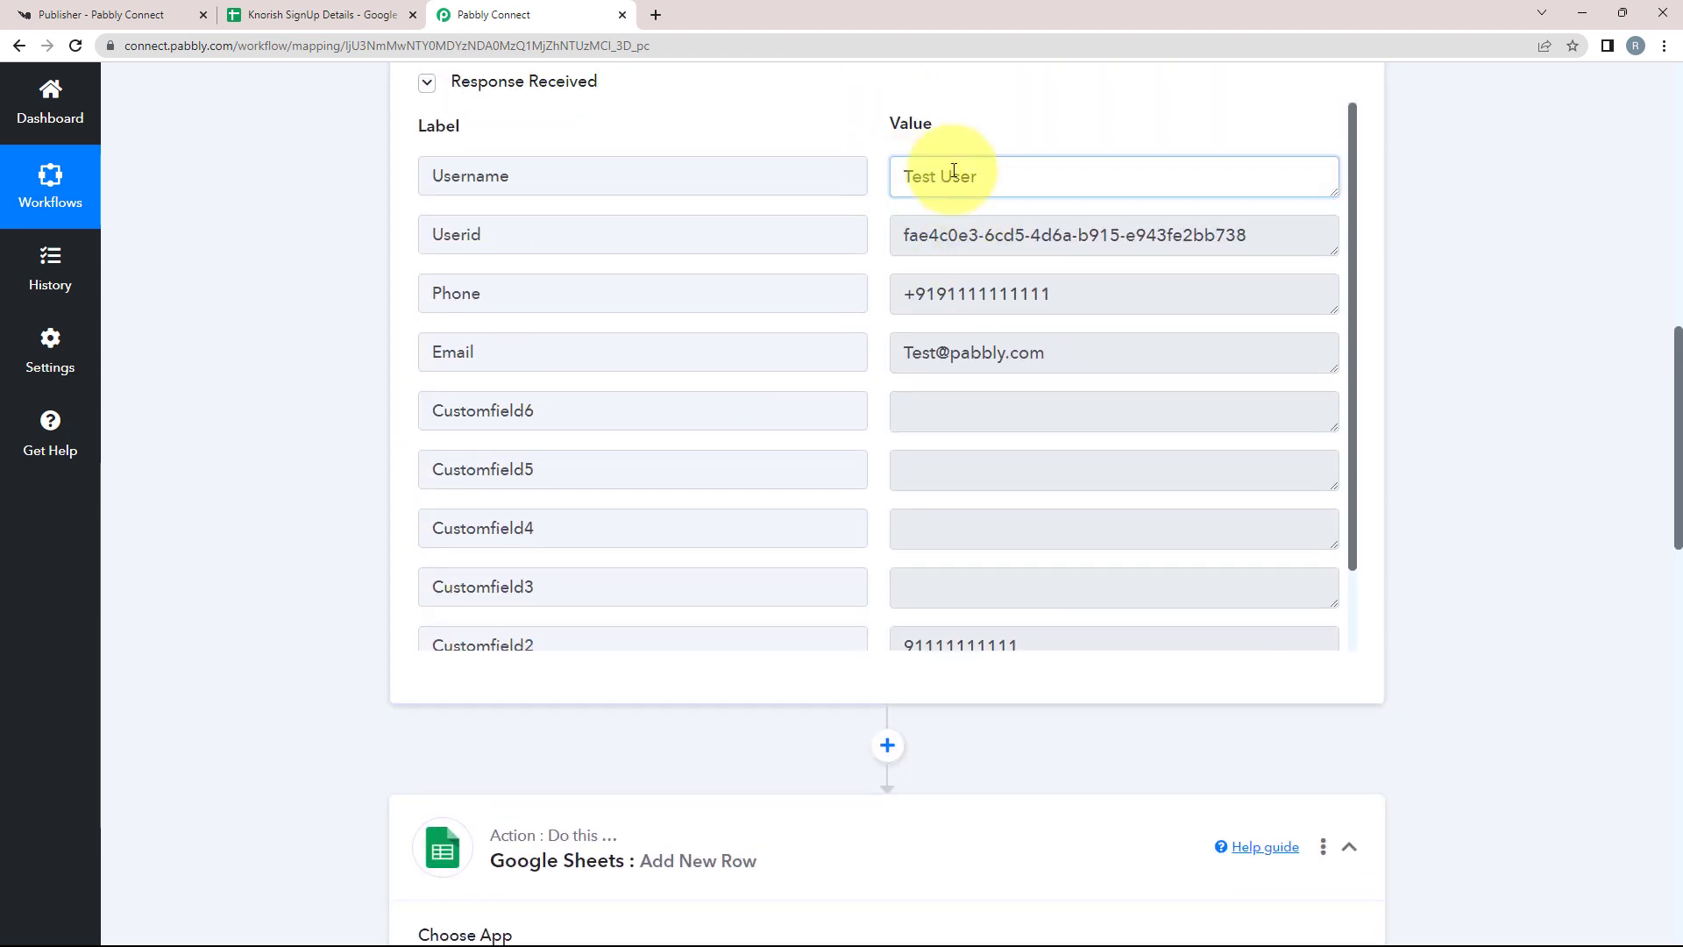
pyautogui.click(1061, 349)
pyautogui.scroll(-10, 105, 444)
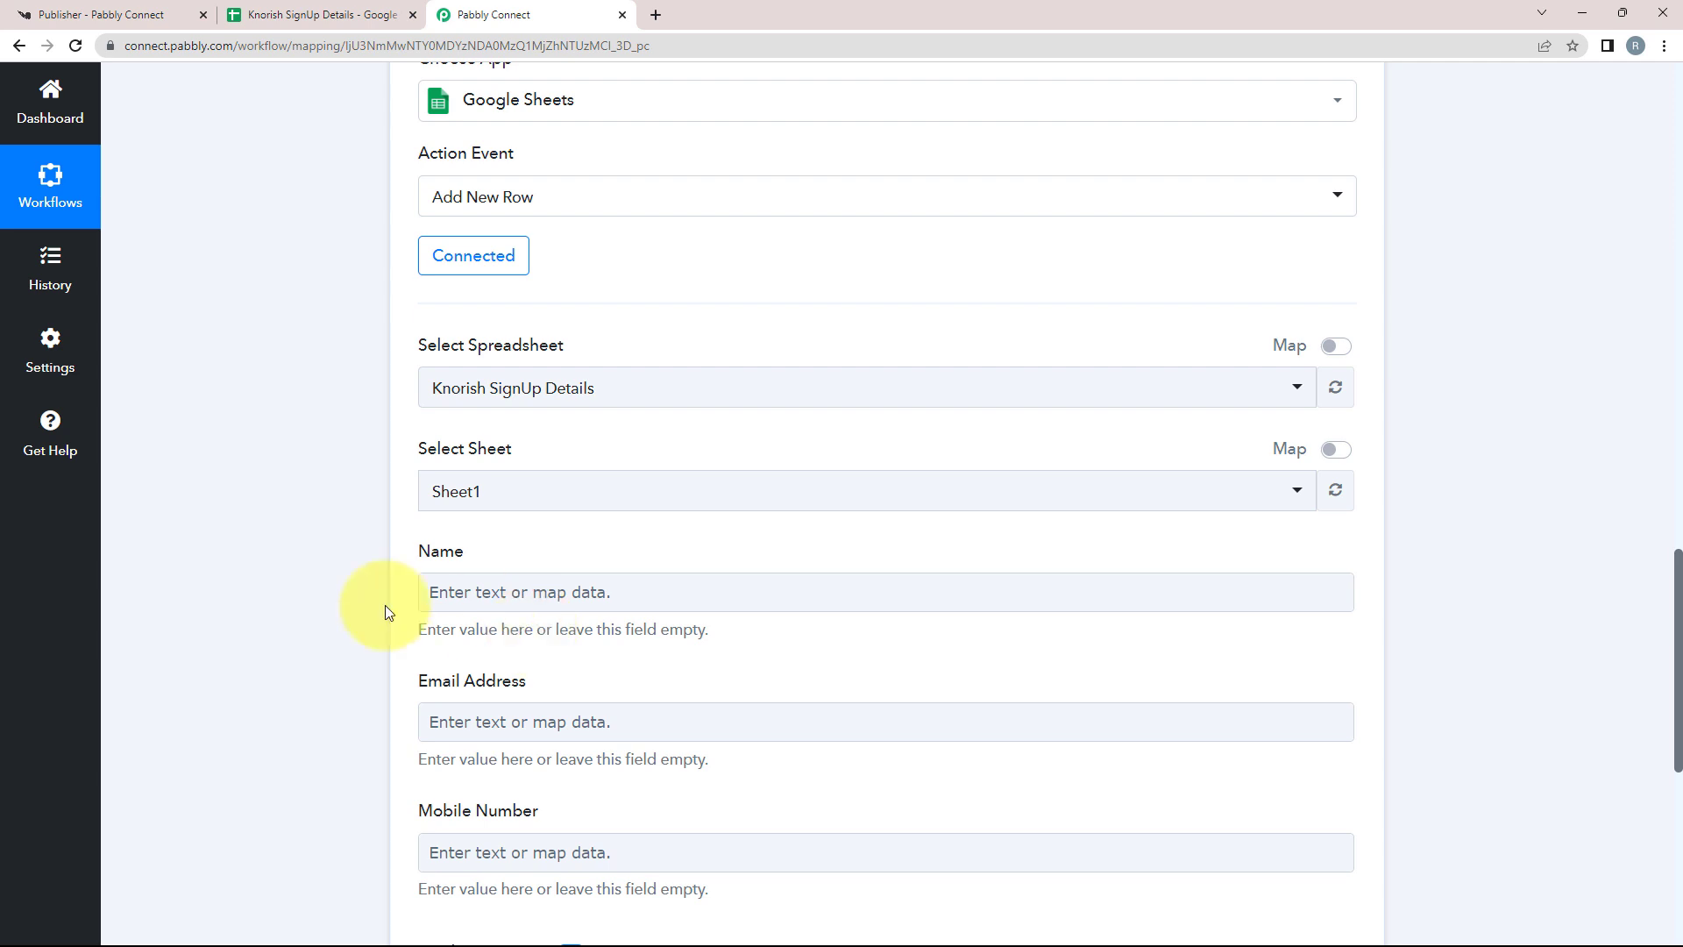
pyautogui.scroll(-3, 366, 609)
pyautogui.click(486, 328)
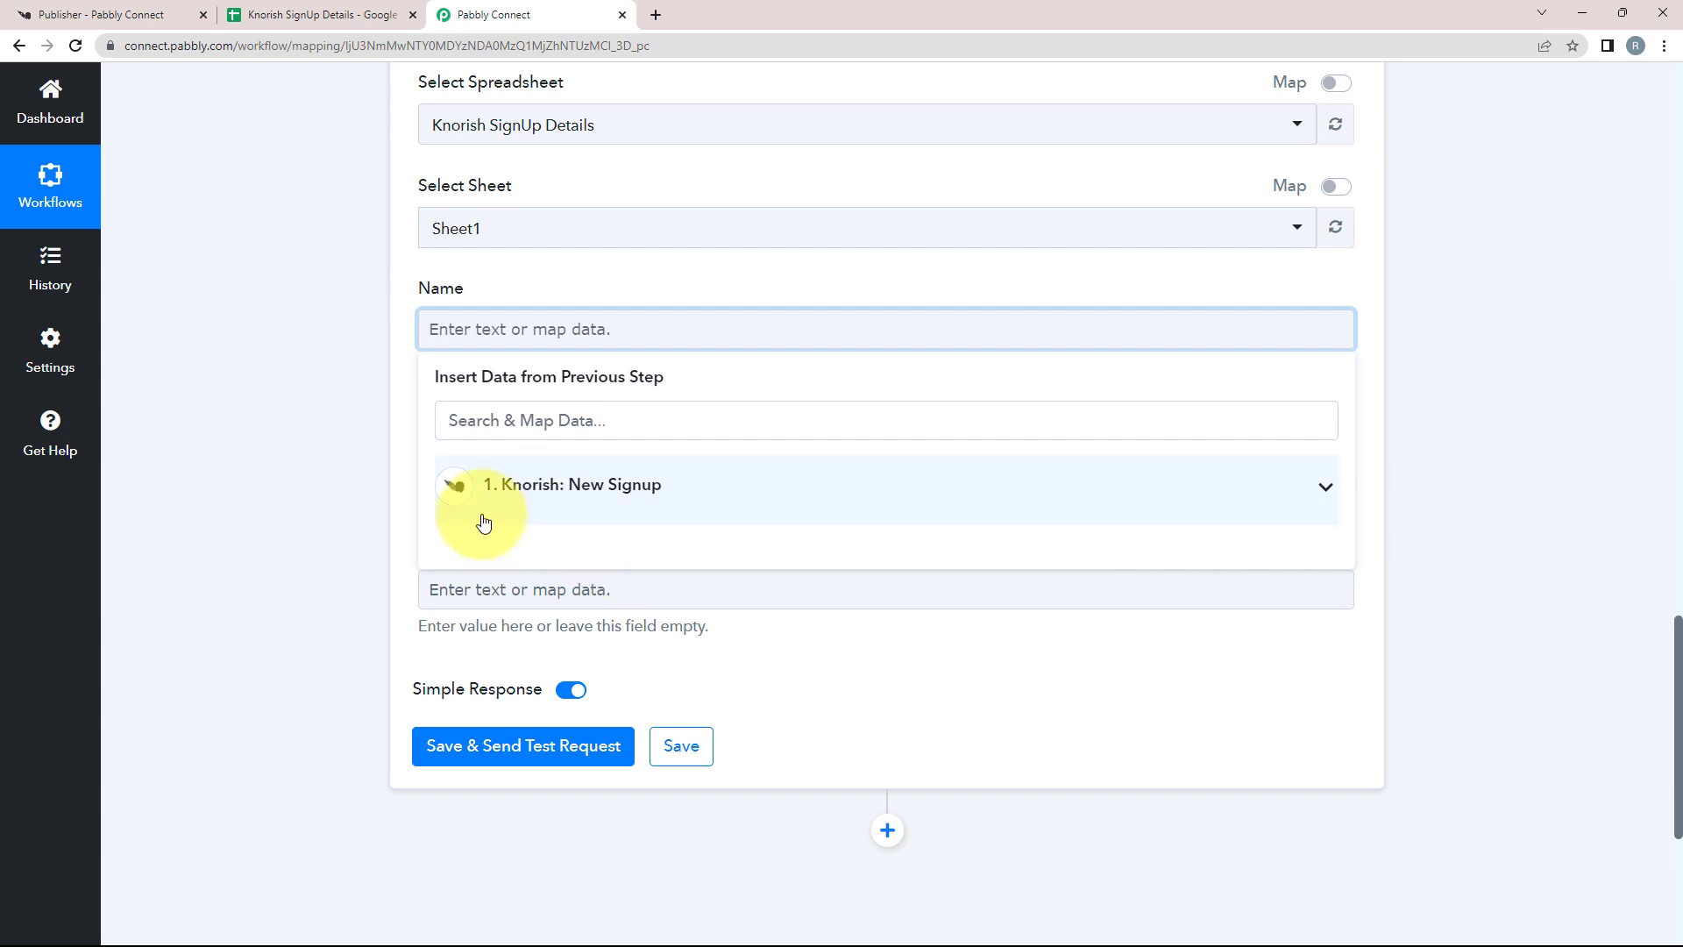
pyautogui.click(1321, 486)
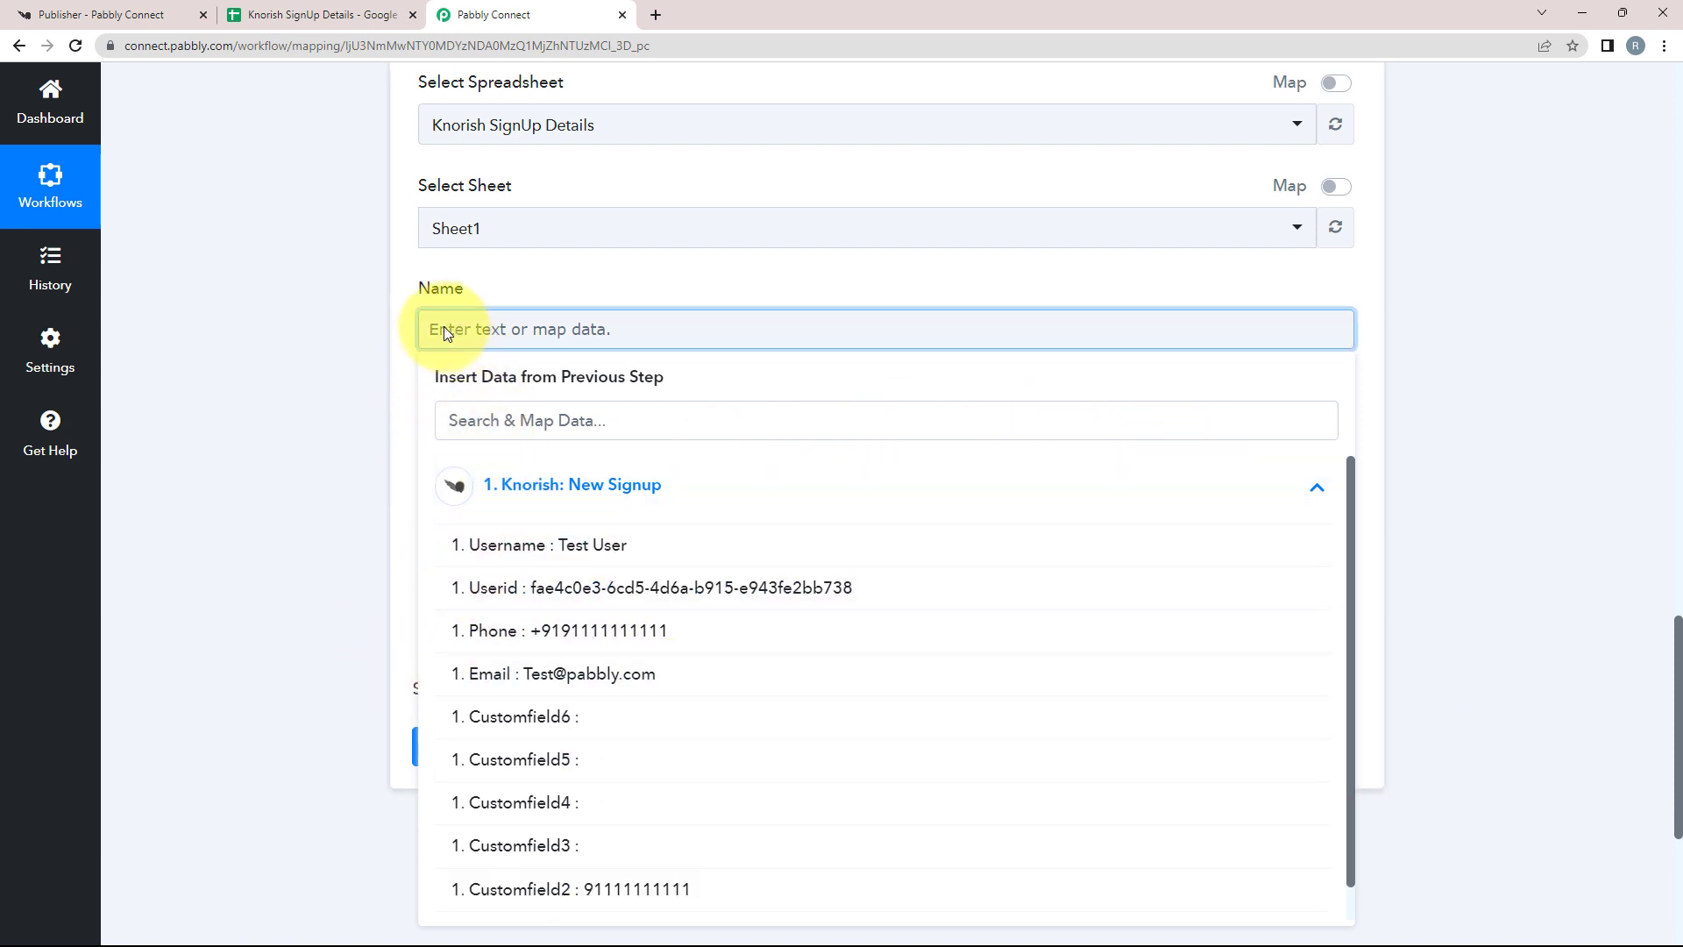
pyautogui.click(519, 552)
pyautogui.click(319, 413)
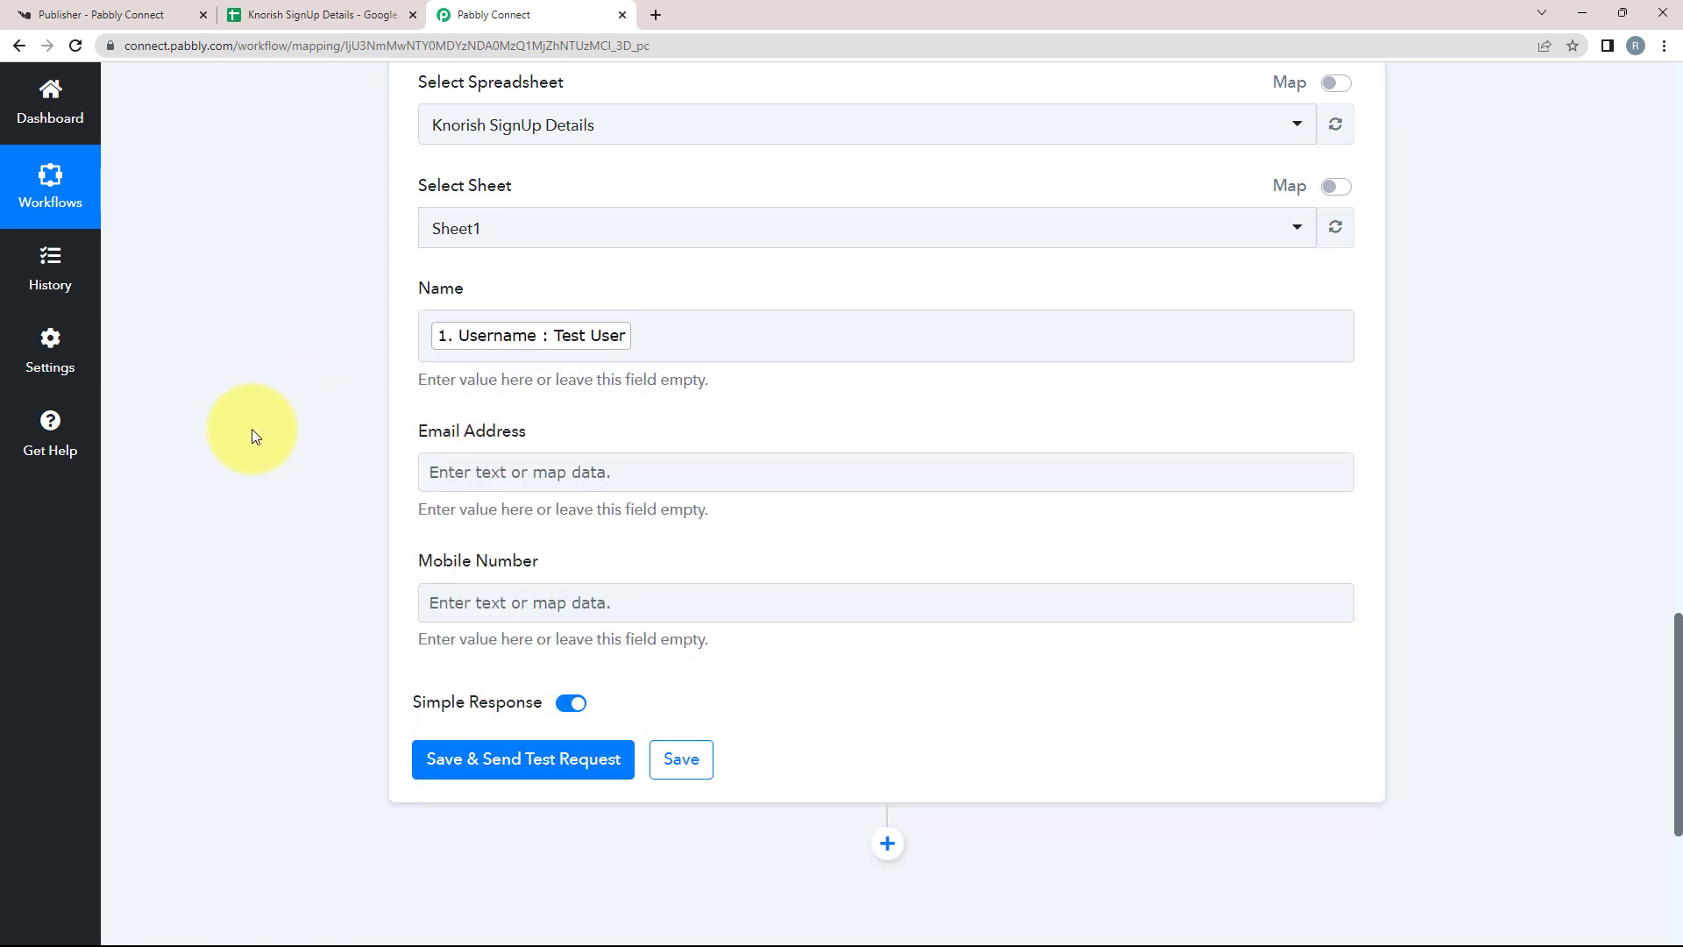
# Step: Map the Email Address field to the Email value from the Knorish New Signup trigger
pyautogui.scroll(-2, 368, 421)
pyautogui.click(495, 298)
pyautogui.click(507, 452)
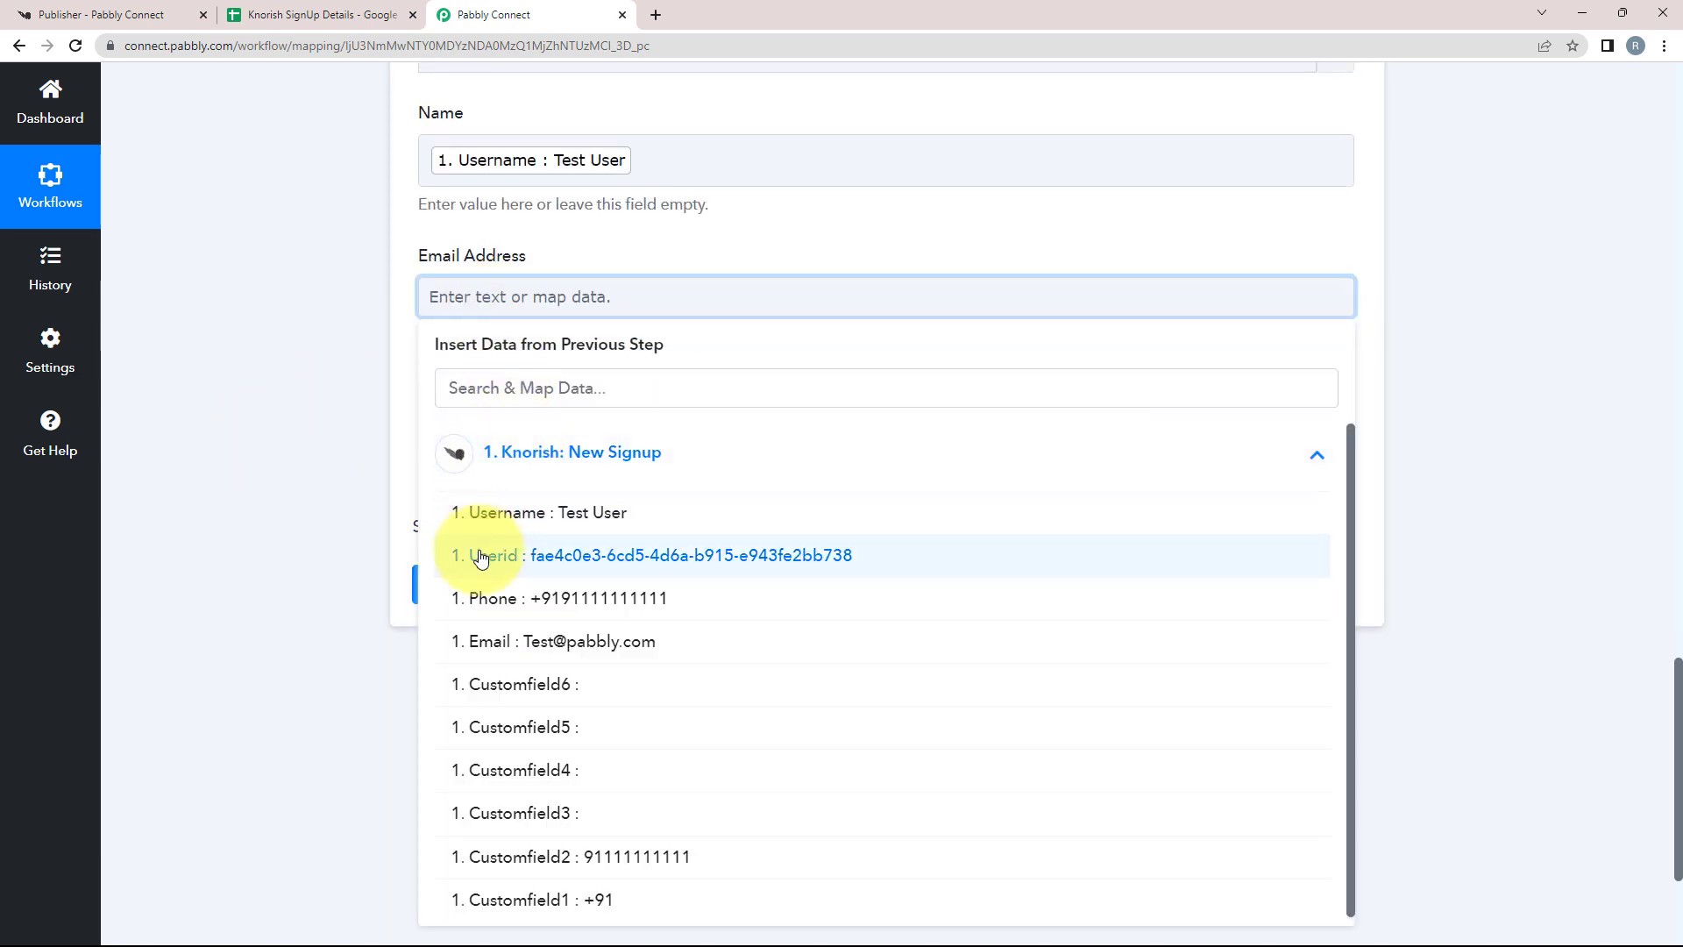
pyautogui.click(477, 643)
pyautogui.click(402, 436)
# Step: Map the Mobile Number field to the Phone value from the Knorish New Signup trigger
pyautogui.click(451, 438)
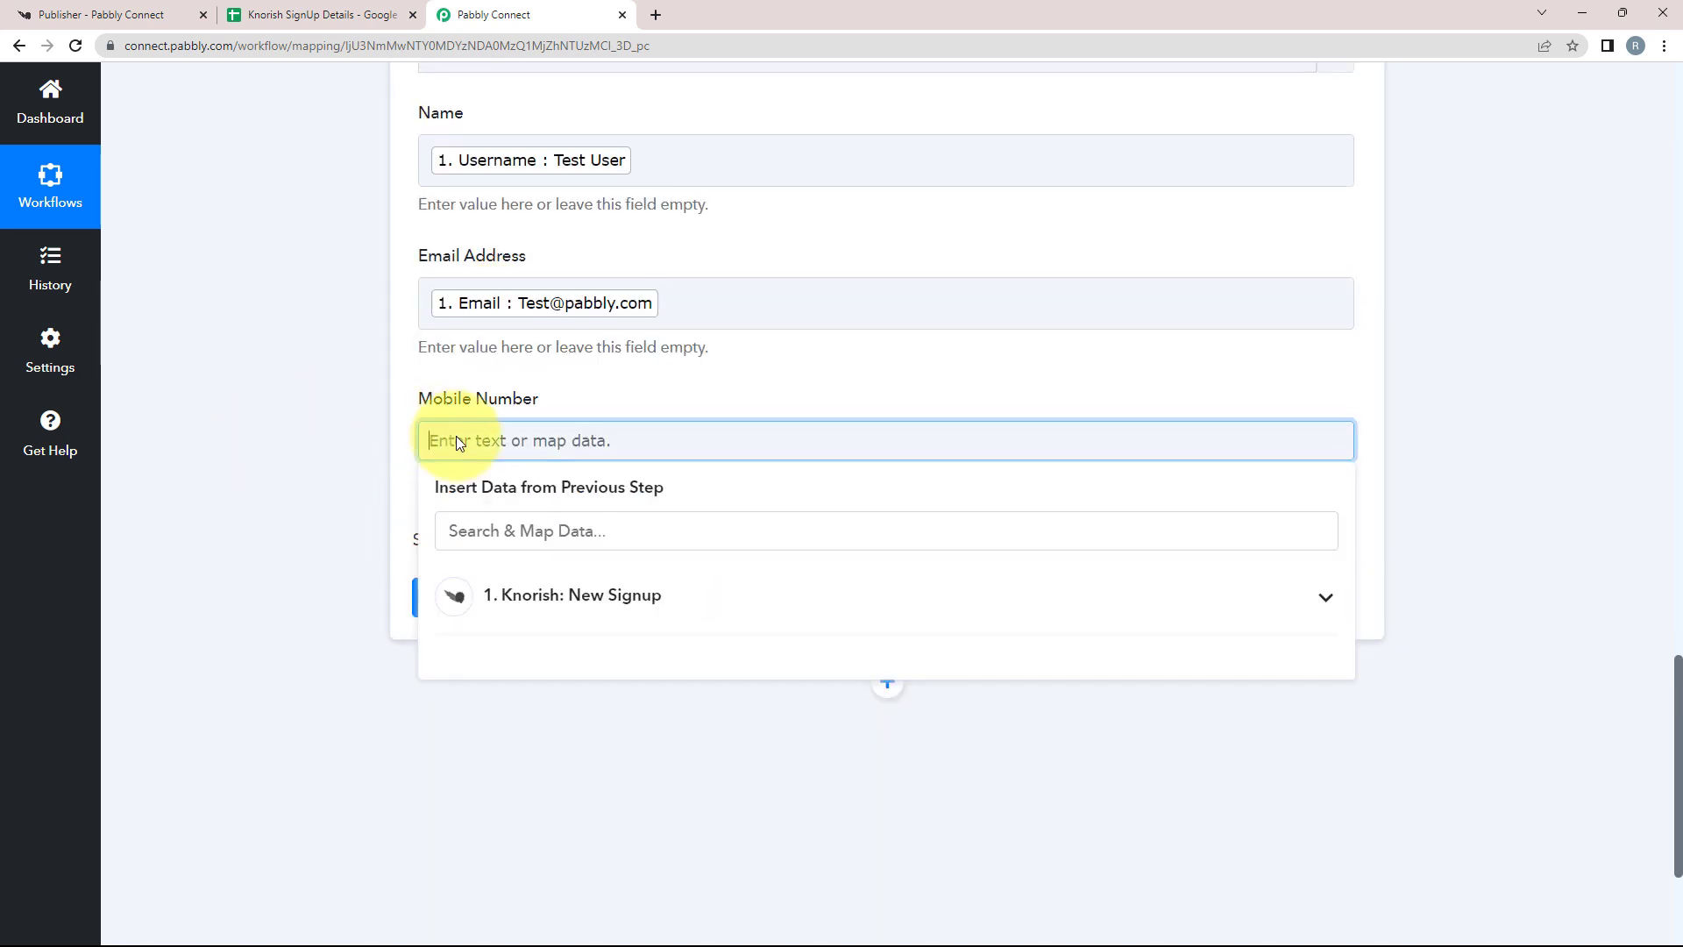
pyautogui.click(502, 598)
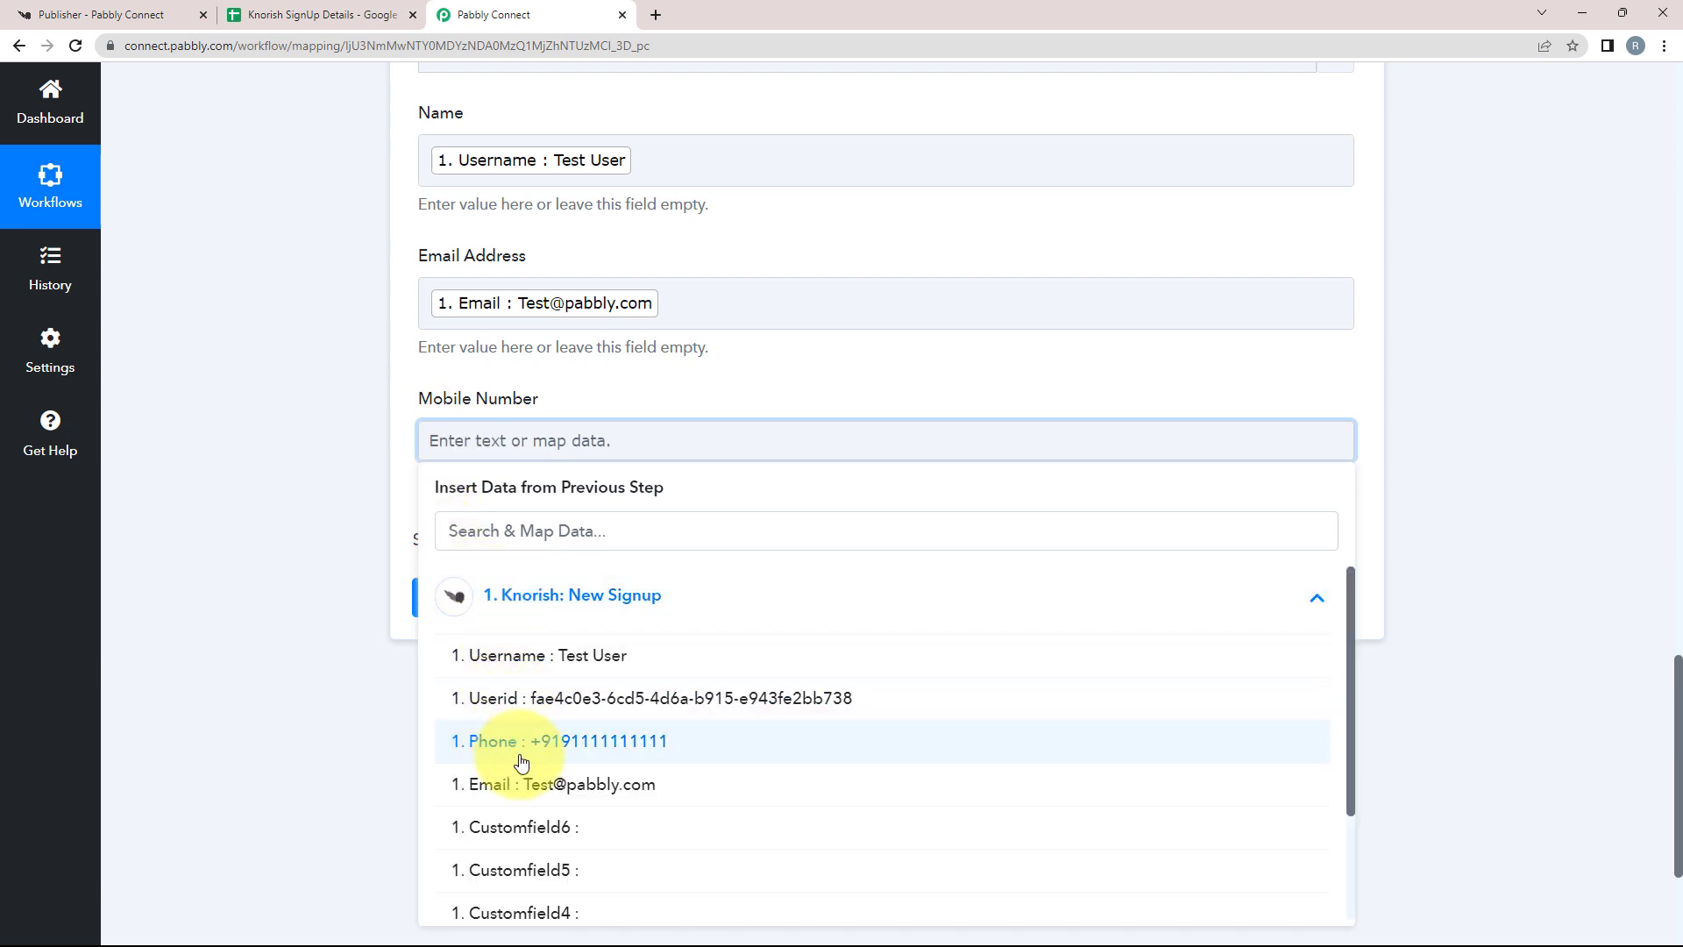
pyautogui.click(479, 743)
pyautogui.scroll(4, 233, 524)
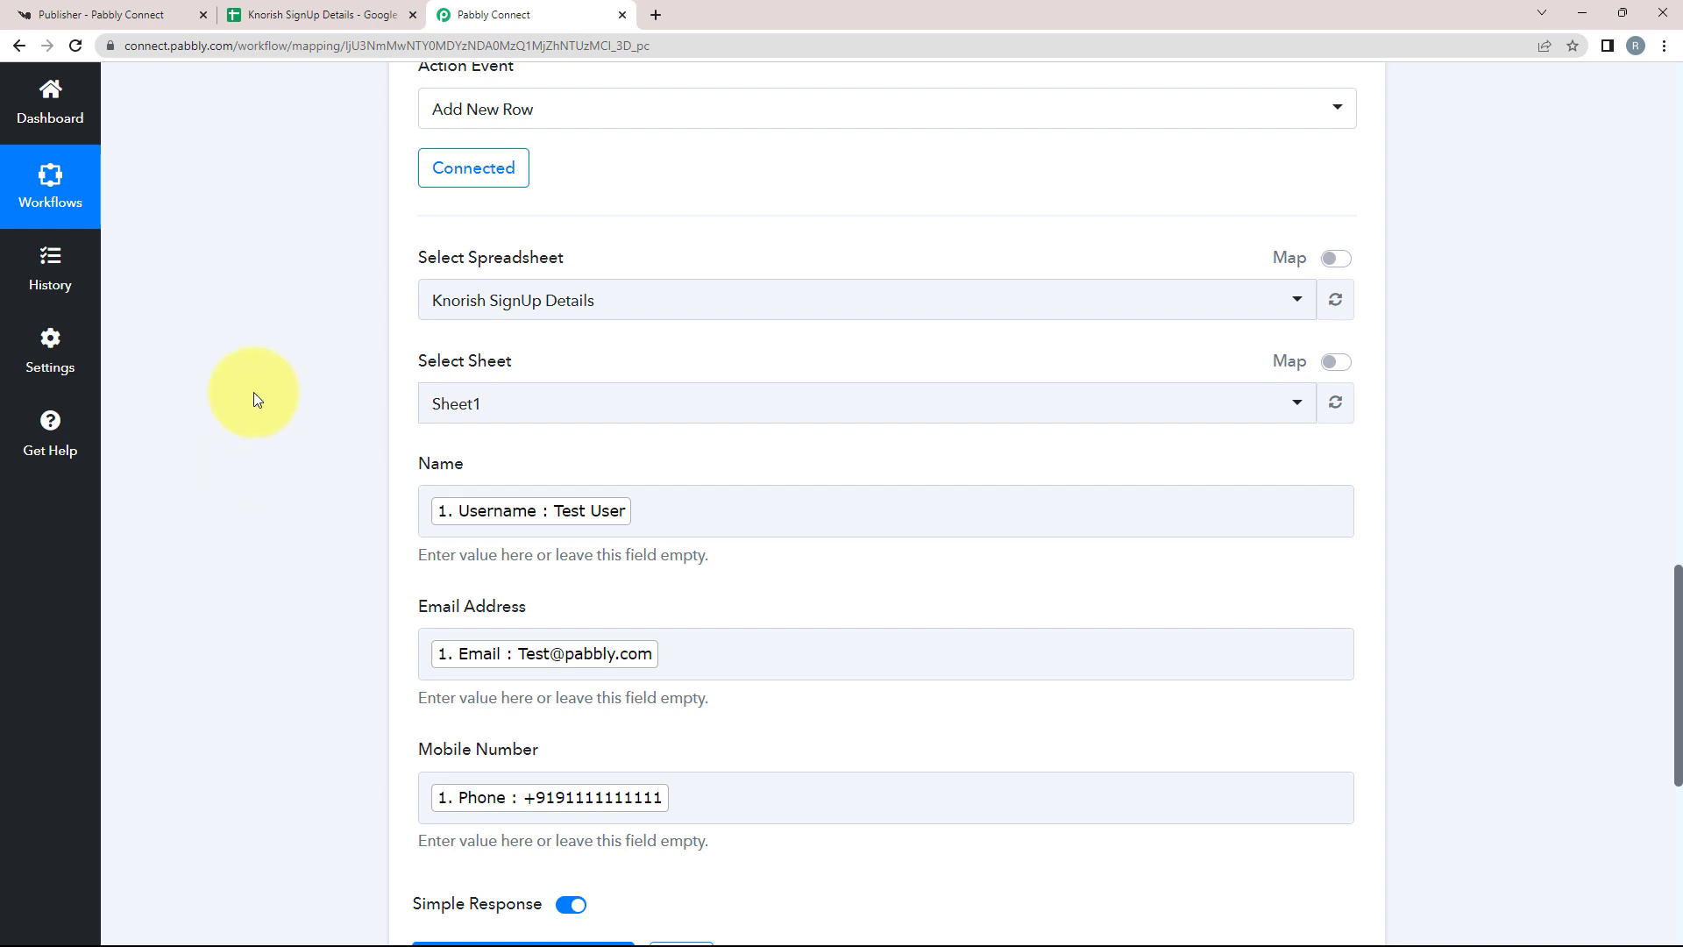
# Step: Save the Google Sheets action with a test request, then check its response and the Knorish SignUp Details spreadsheet for the added row
pyautogui.scroll(-3, 255, 392)
pyautogui.click(1010, 242)
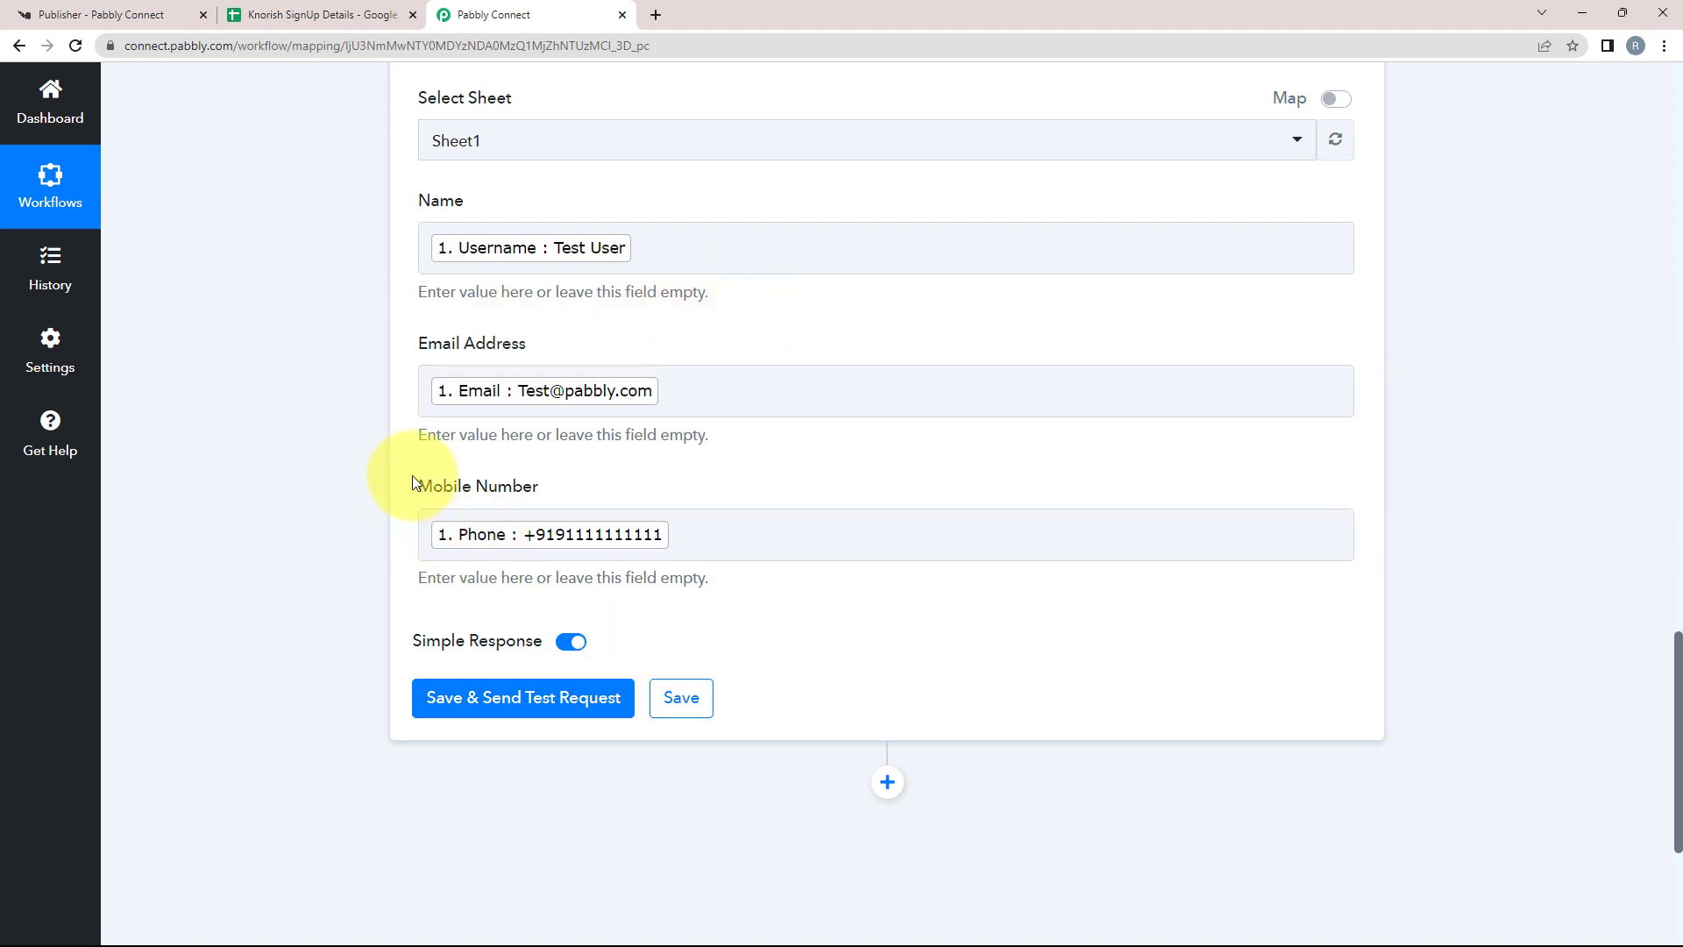
pyautogui.scroll(-2, 271, 593)
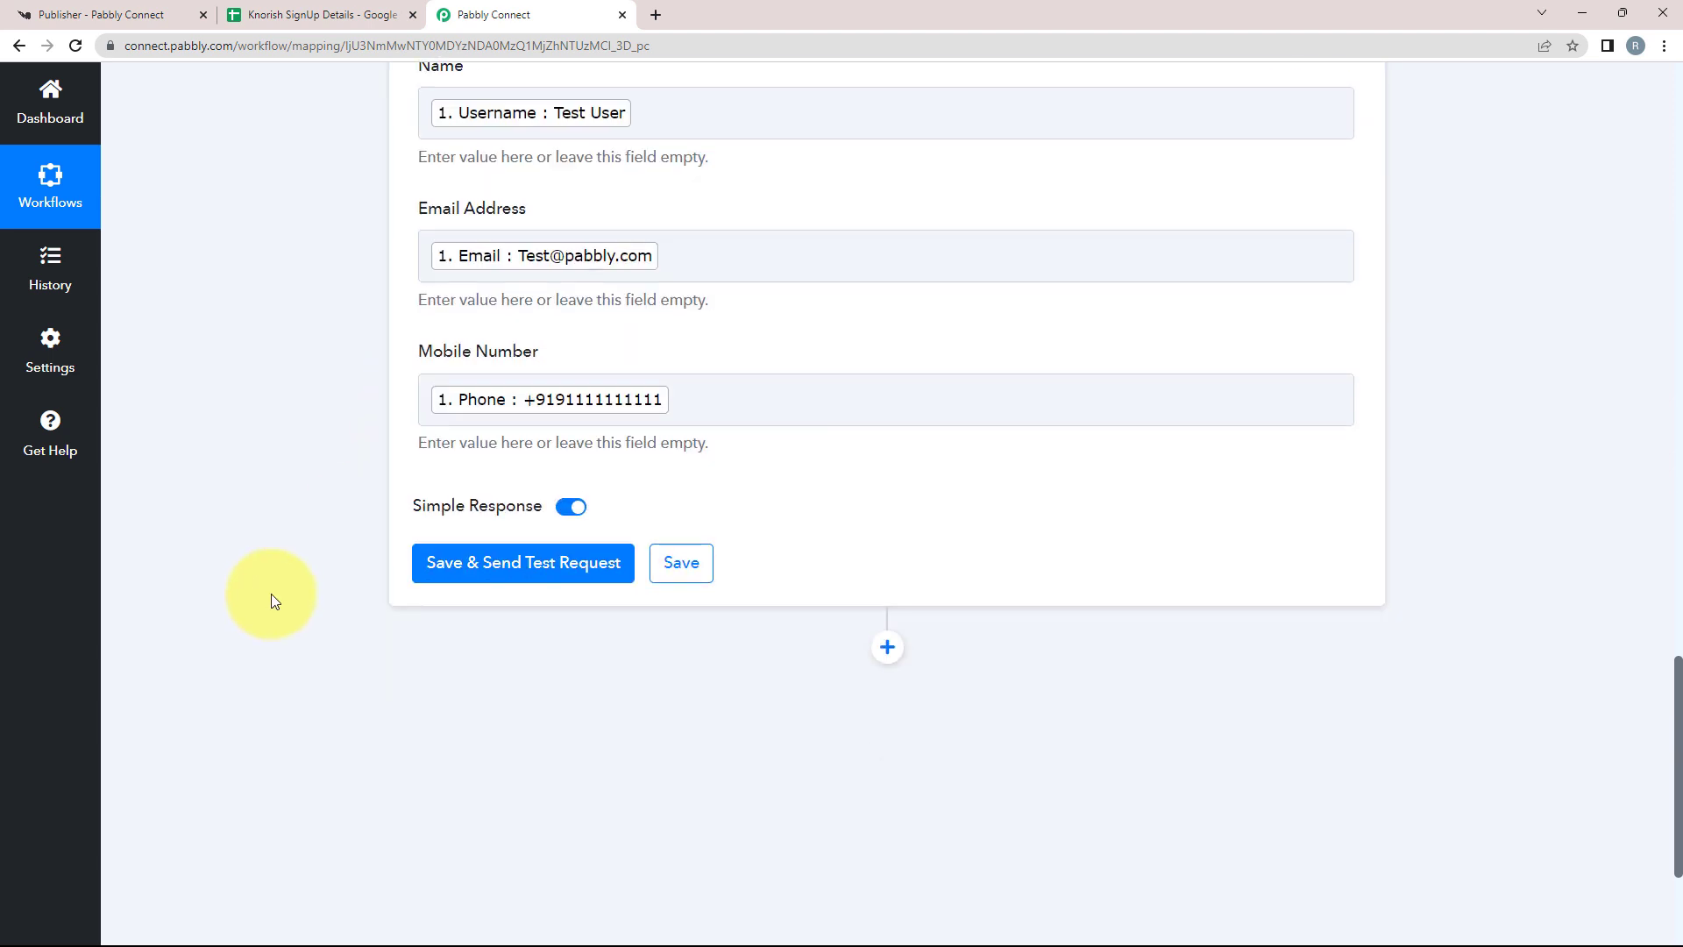
pyautogui.click(497, 529)
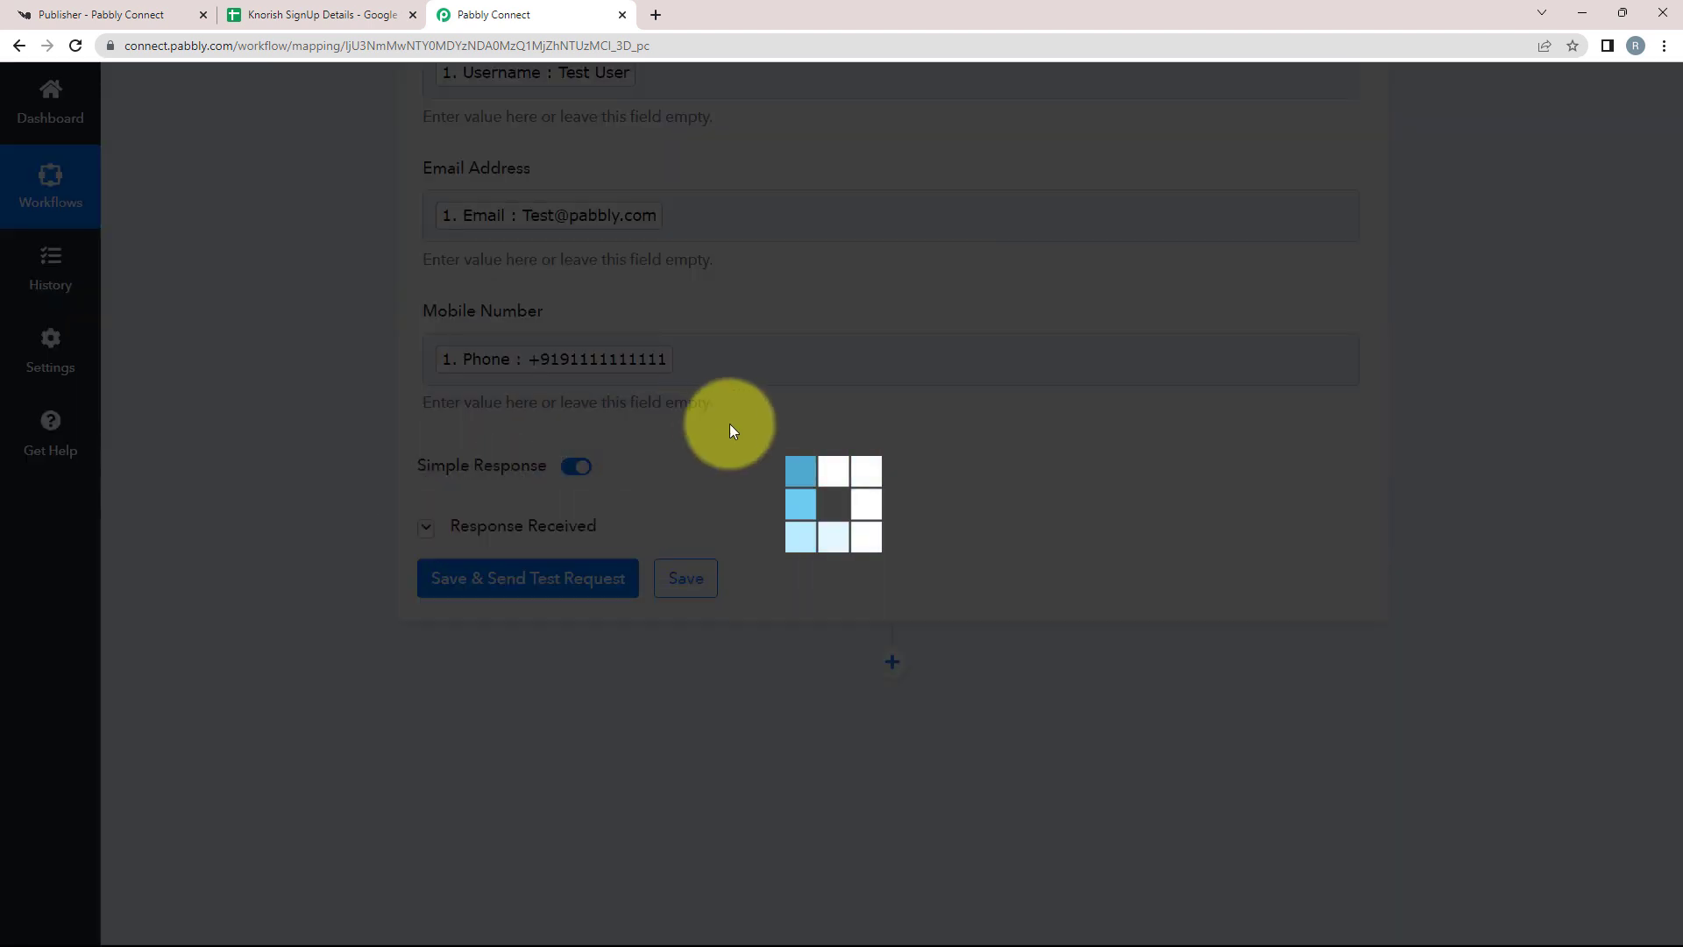
pyautogui.scroll(-3, 733, 430)
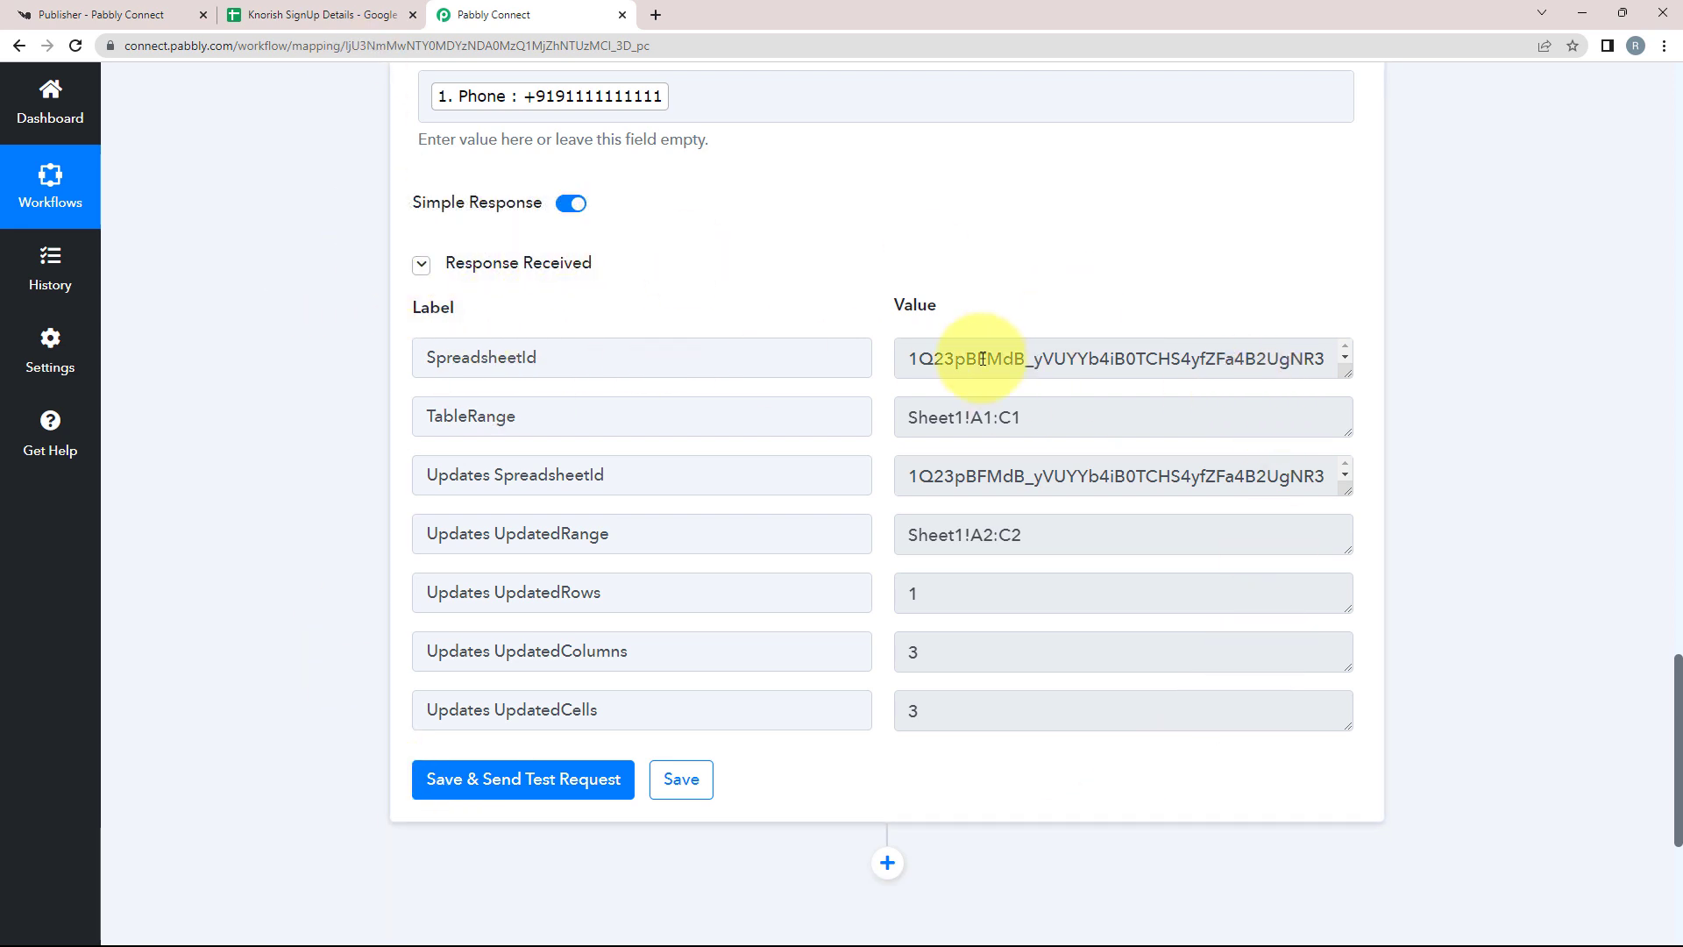
pyautogui.scroll(-3, 534, 618)
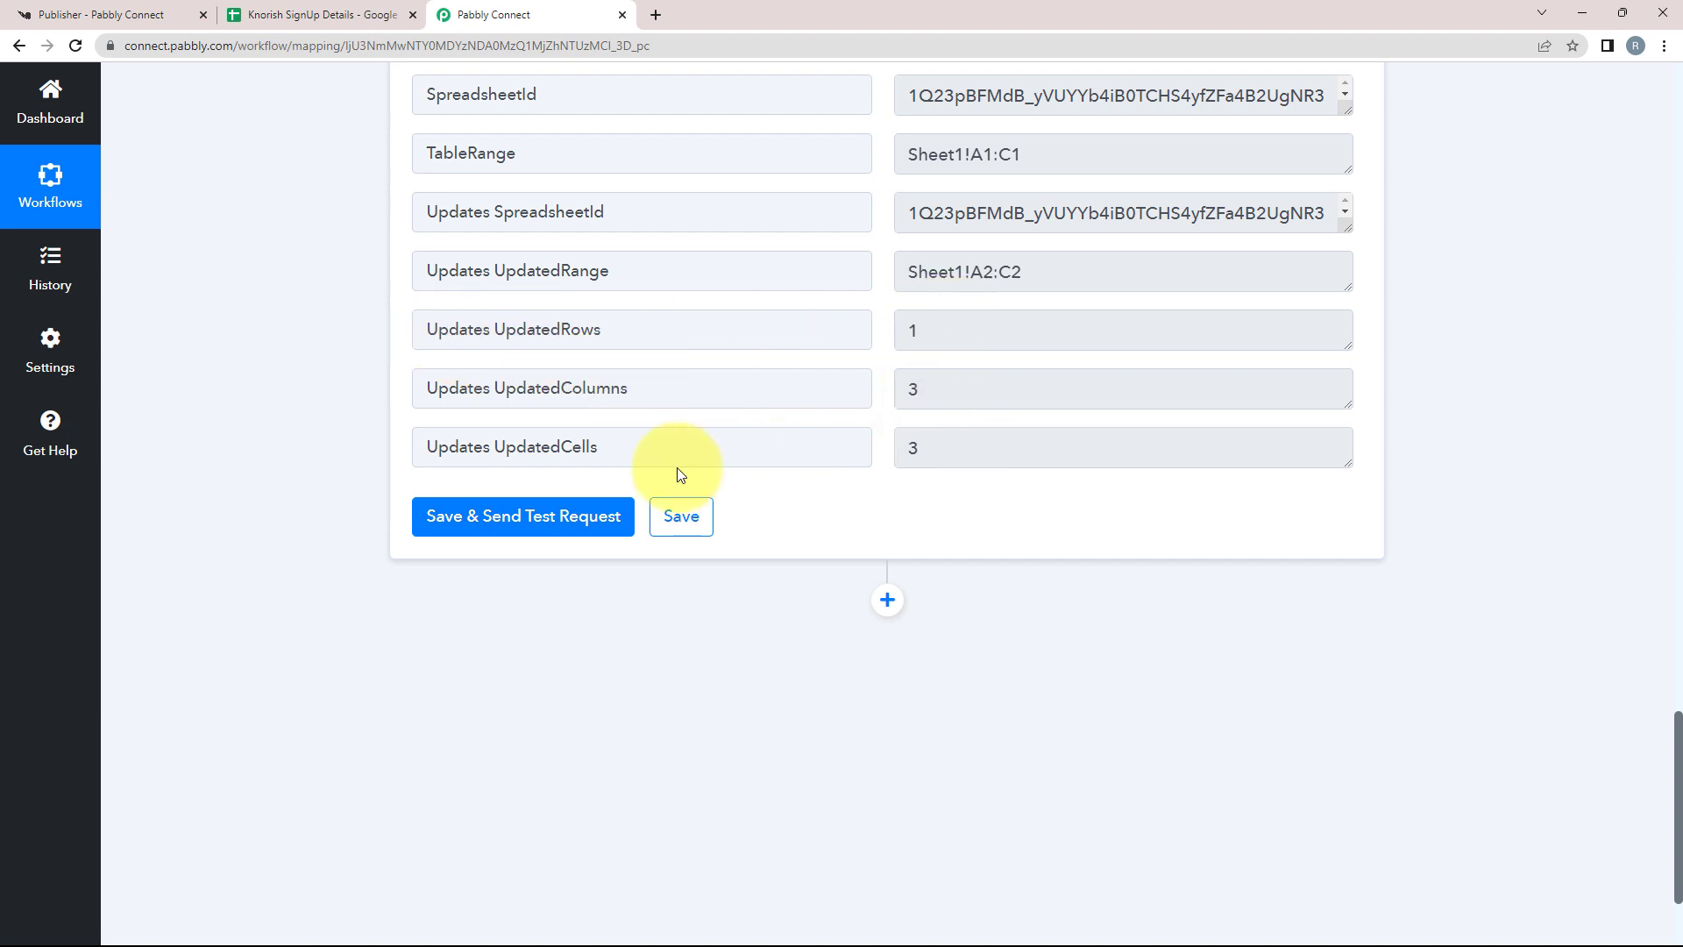
pyautogui.click(345, 15)
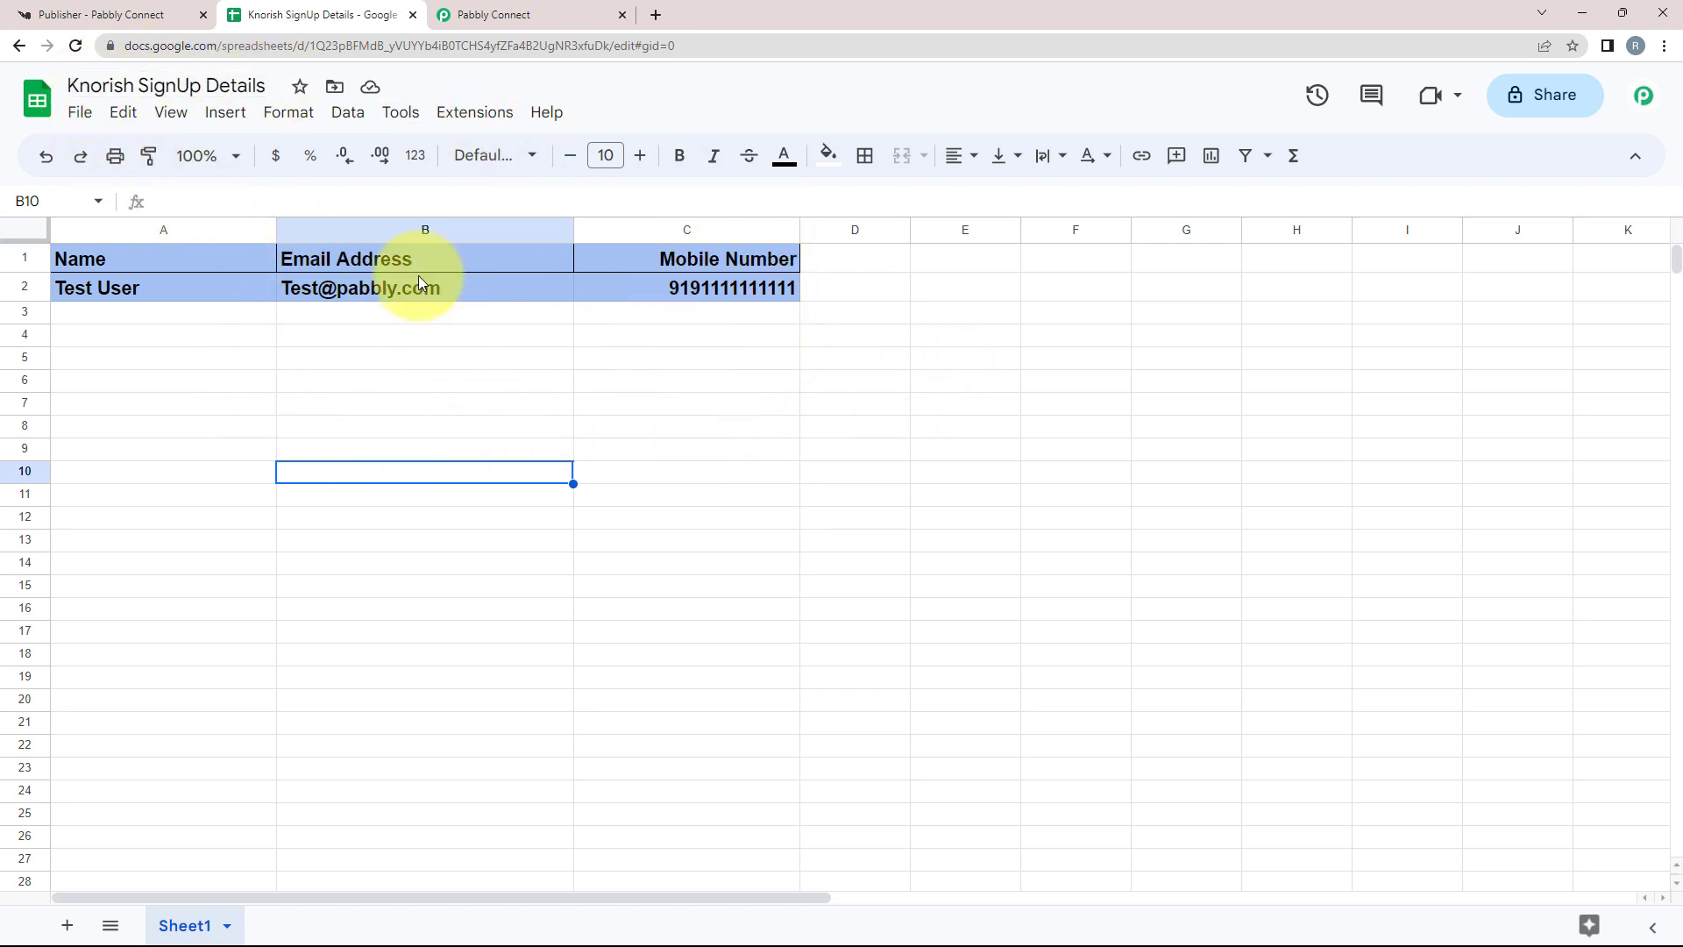
# Step: Return to Pabbly Connect and collapse the Google Sheets action and the Knorish trigger to show the workflow overview
pyautogui.click(582, 15)
pyautogui.scroll(10, 277, 625)
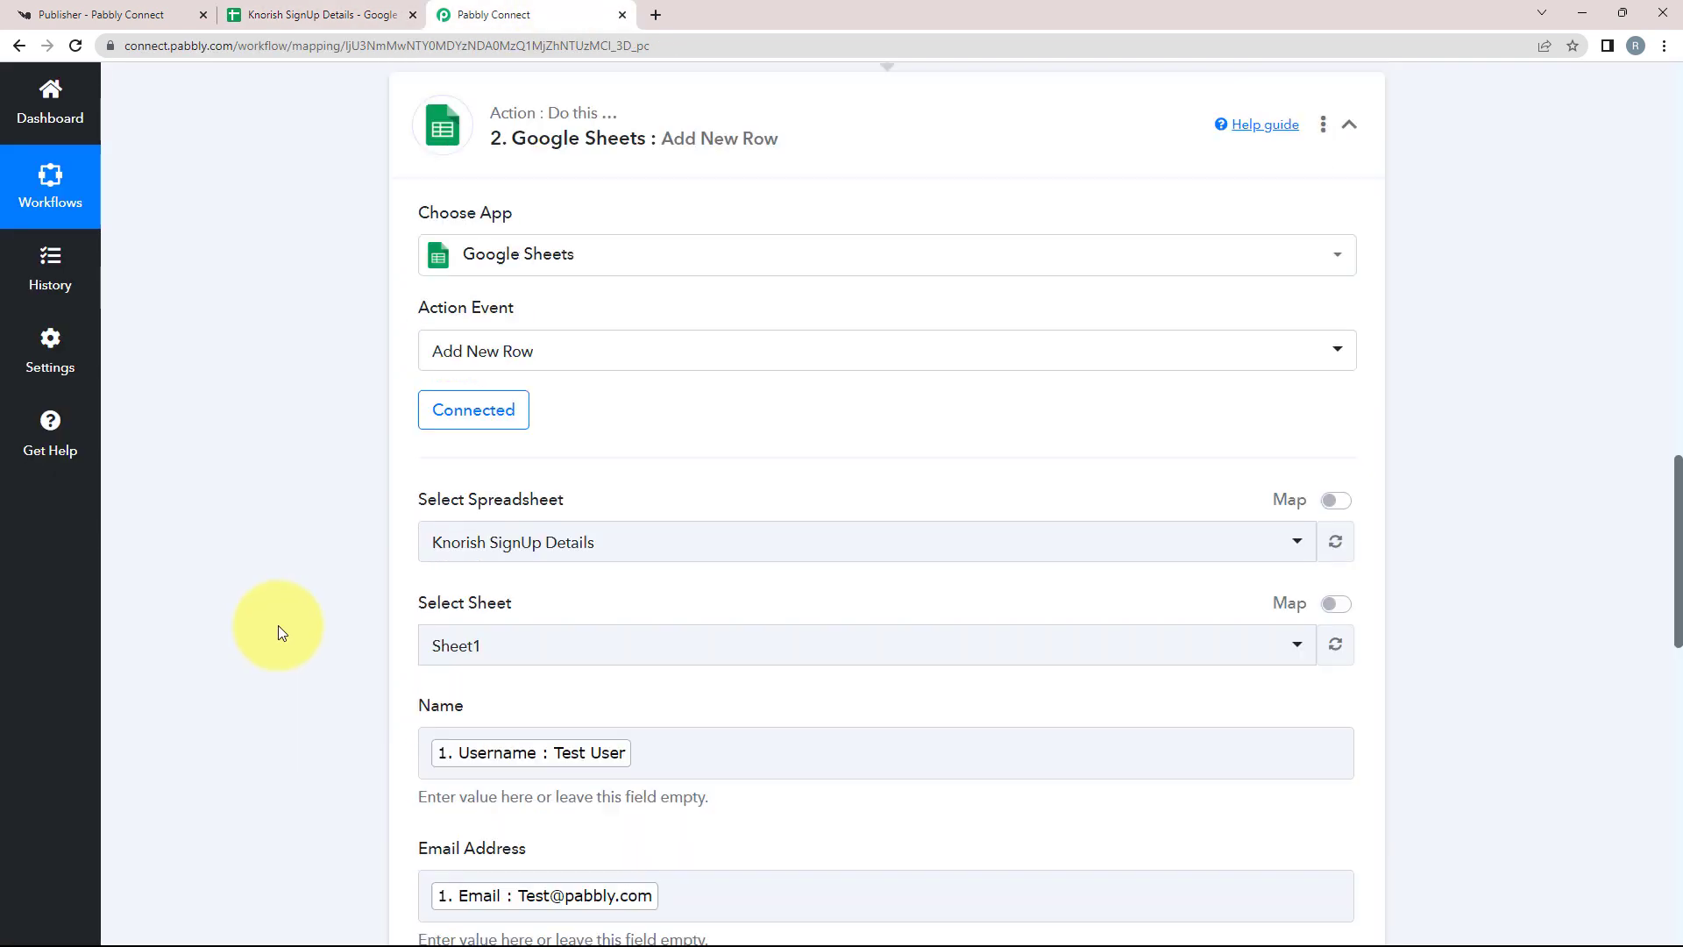
pyautogui.scroll(4, 277, 624)
pyautogui.click(872, 508)
pyautogui.scroll(7, 763, 576)
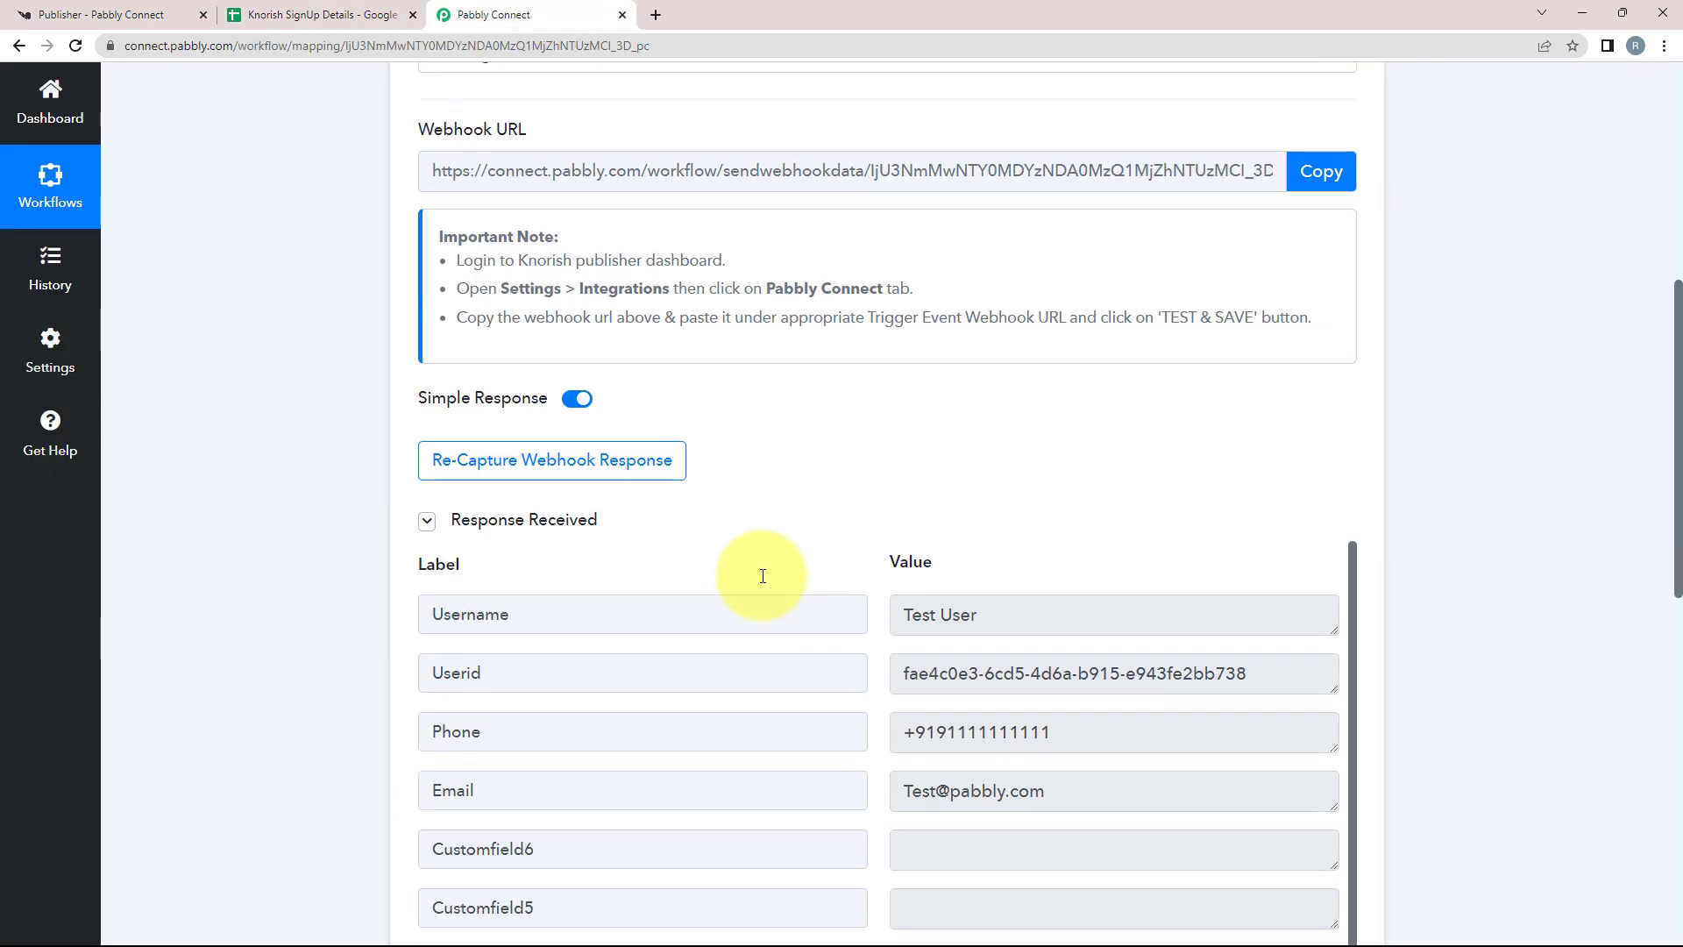
pyautogui.scroll(6, 763, 576)
pyautogui.click(789, 316)
pyautogui.scroll(-1, 365, 681)
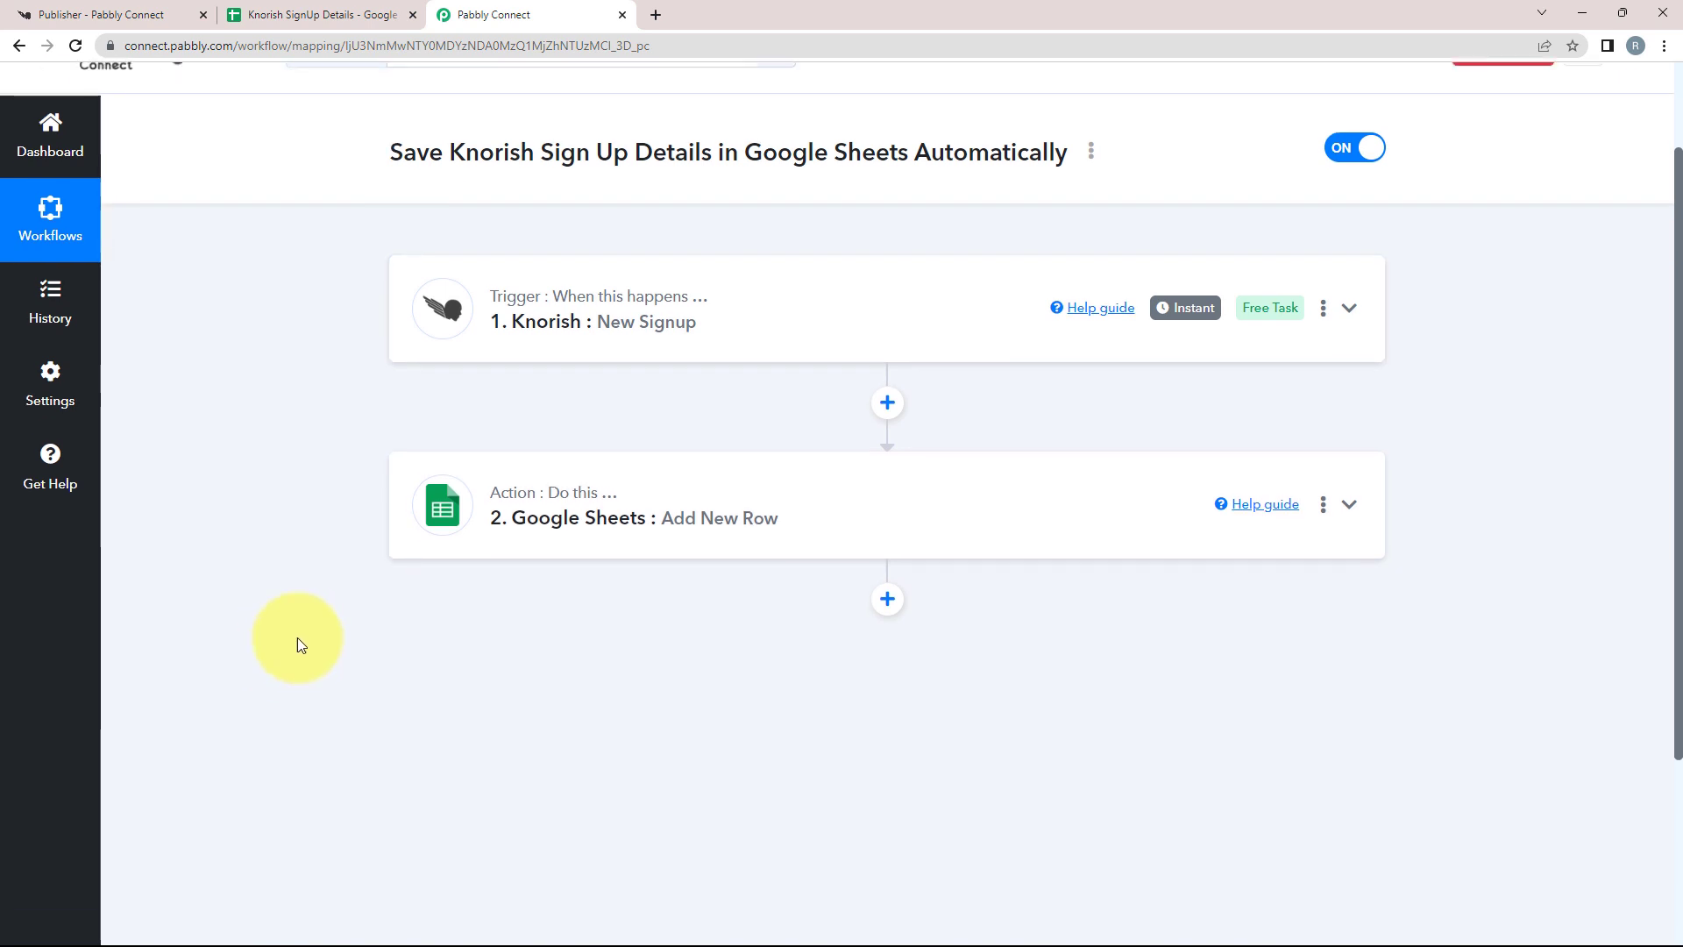
pyautogui.scroll(3, 398, 601)
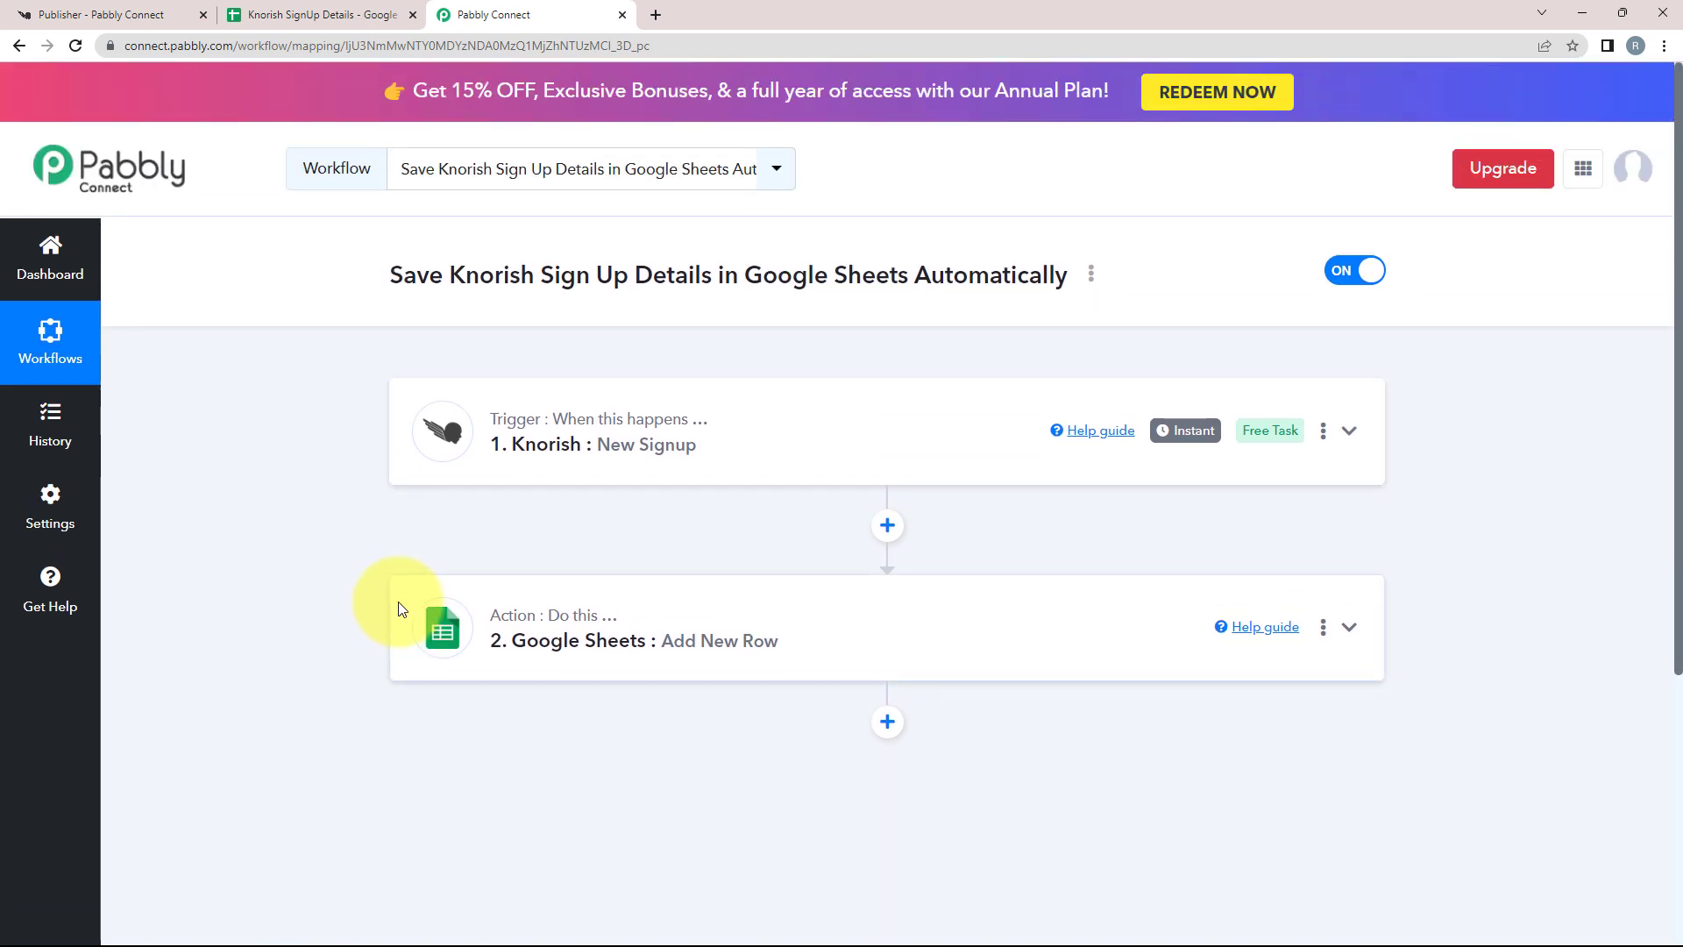